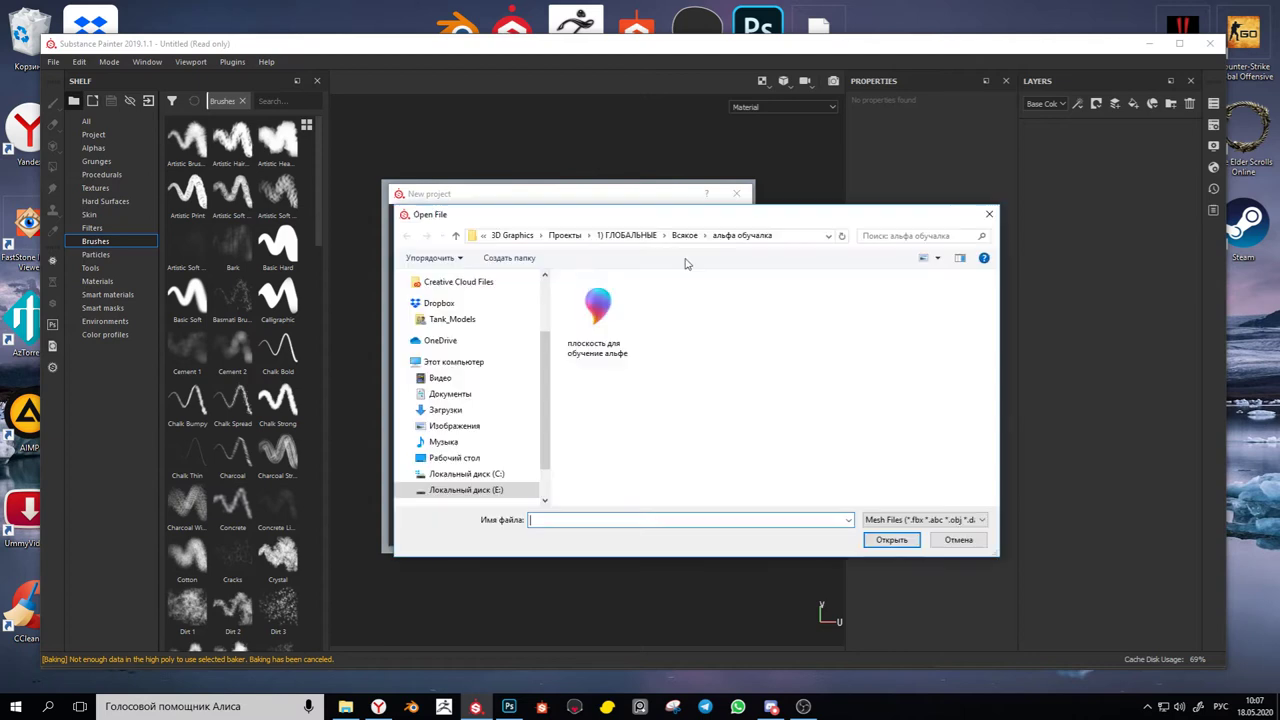
Create a new project from the mesh file "плоскость для обучение альфе" at document resolution 1024, discarding the current project's changes
{"action": "left_click", "coordinate": [586, 310]}
{"action": "left_click", "coordinate": [586, 310]}
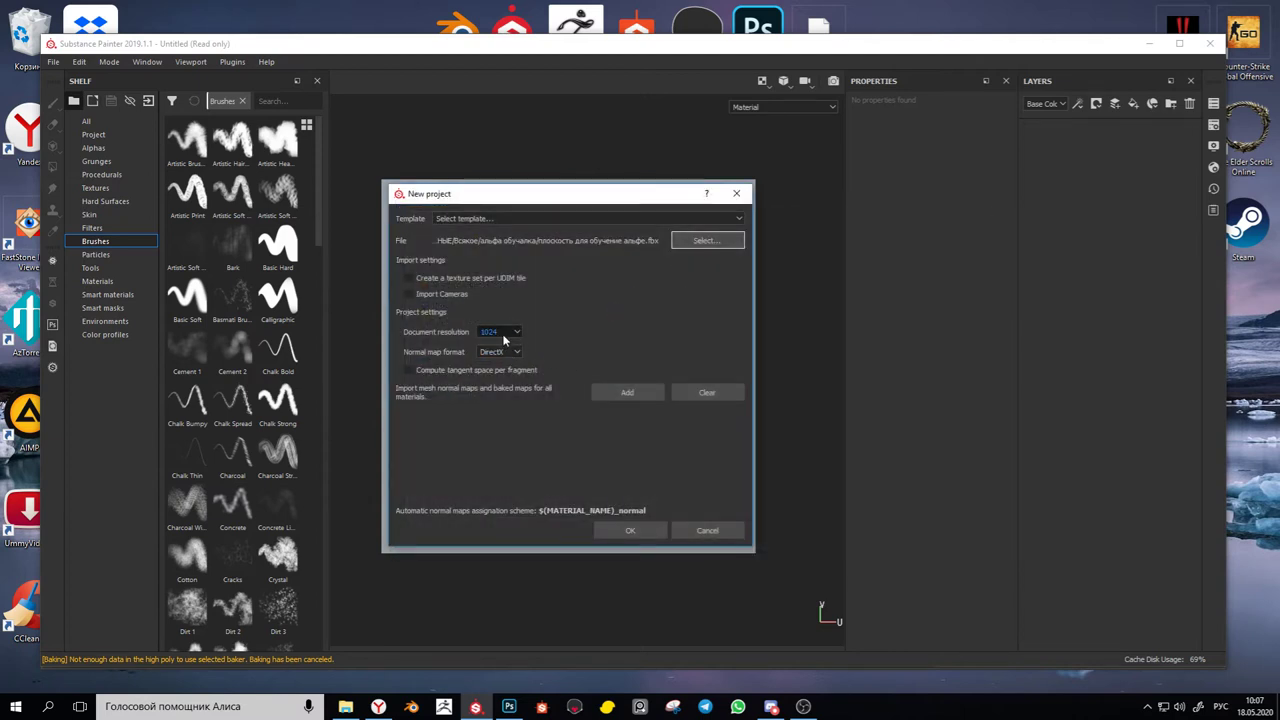
{"action": "left_click", "coordinate": [641, 530]}
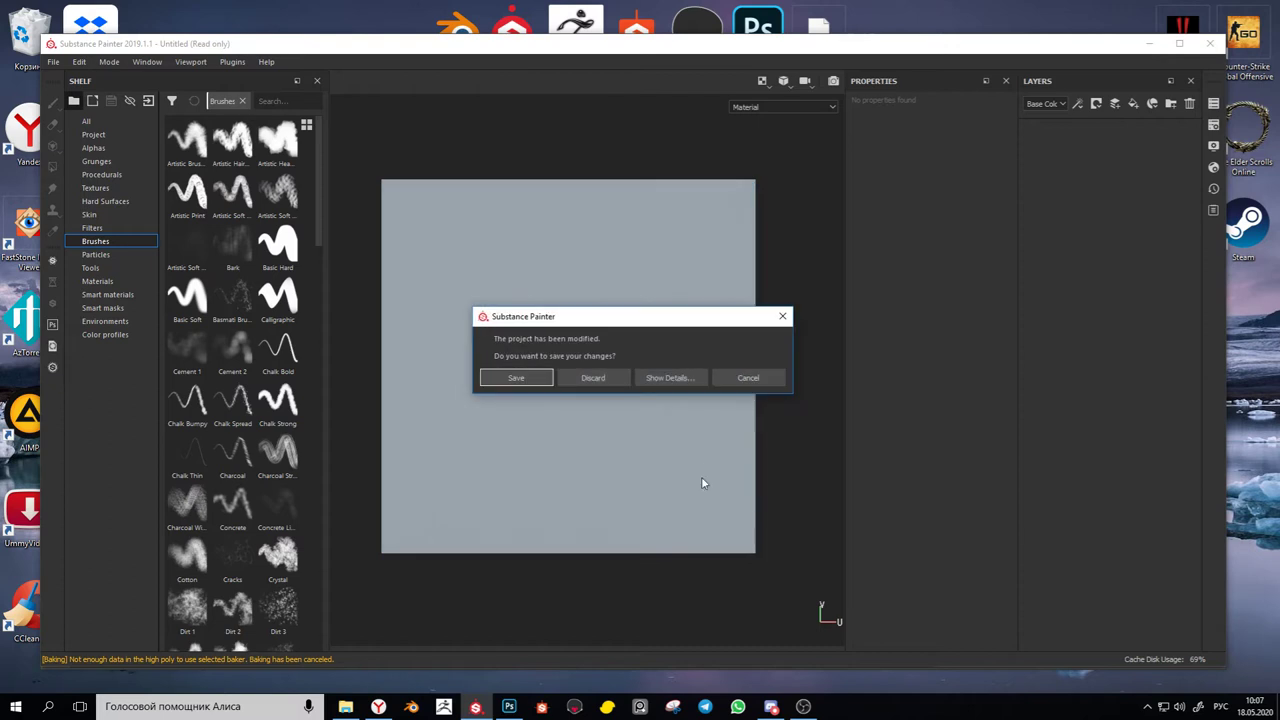
{"action": "left_click", "coordinate": [594, 378]}
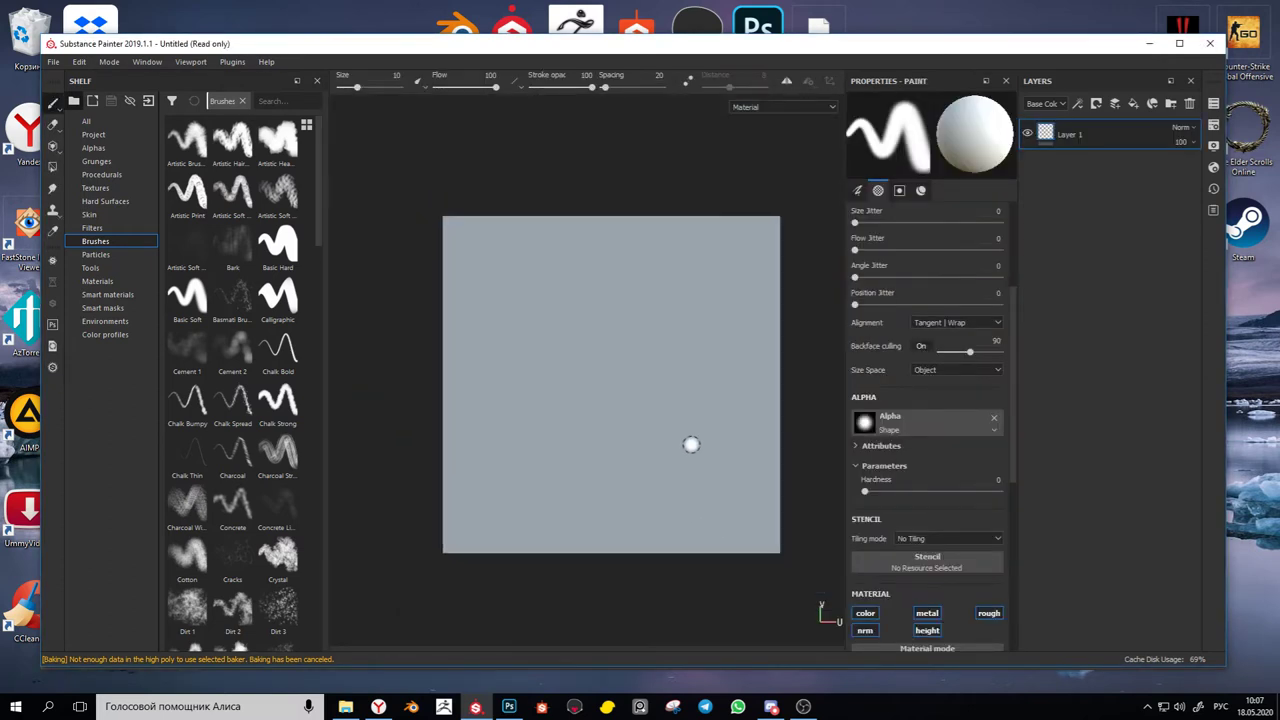
Set the brush's base color to pure red, then paint a trial S-shaped stroke on the plane and undo it
{"action": "scroll", "coordinate": [814, 414], "scroll_direction": "up", "scroll_amount": 4}
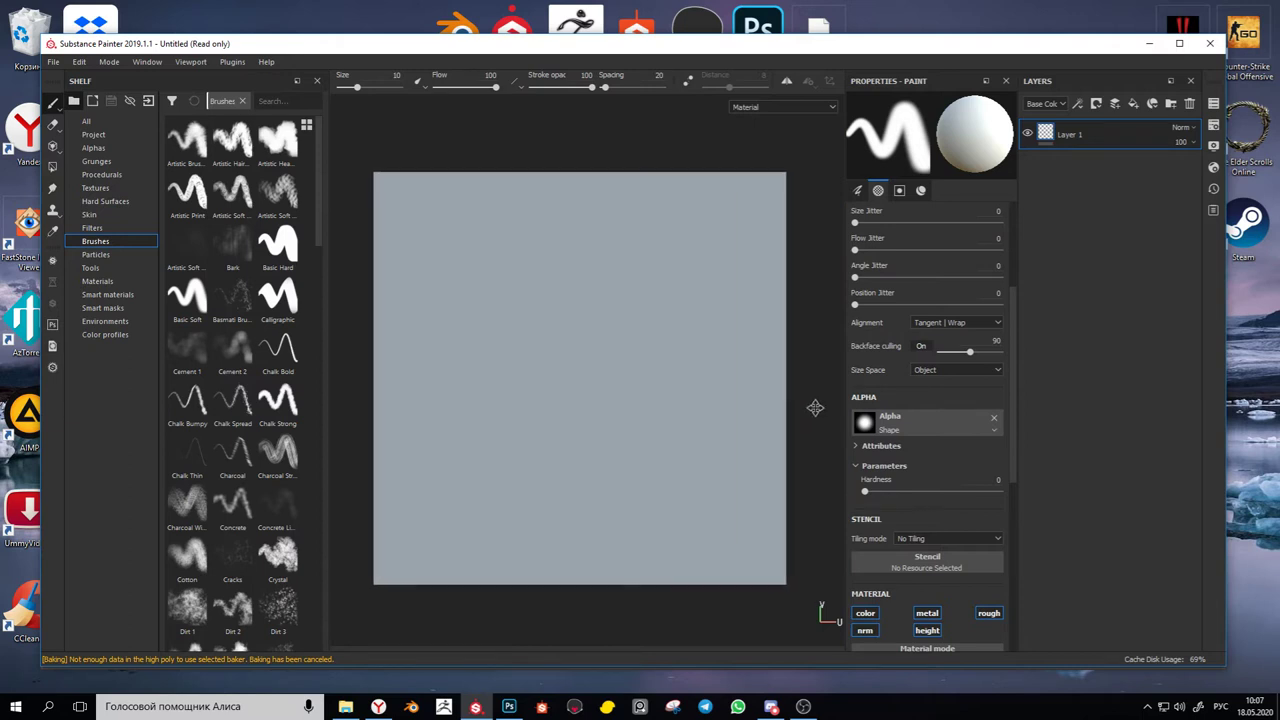
{"action": "left_click_drag", "start_coordinate": [815, 408], "coordinate": [818, 405]}
{"action": "scroll", "coordinate": [868, 483], "scroll_direction": "down", "scroll_amount": 3}
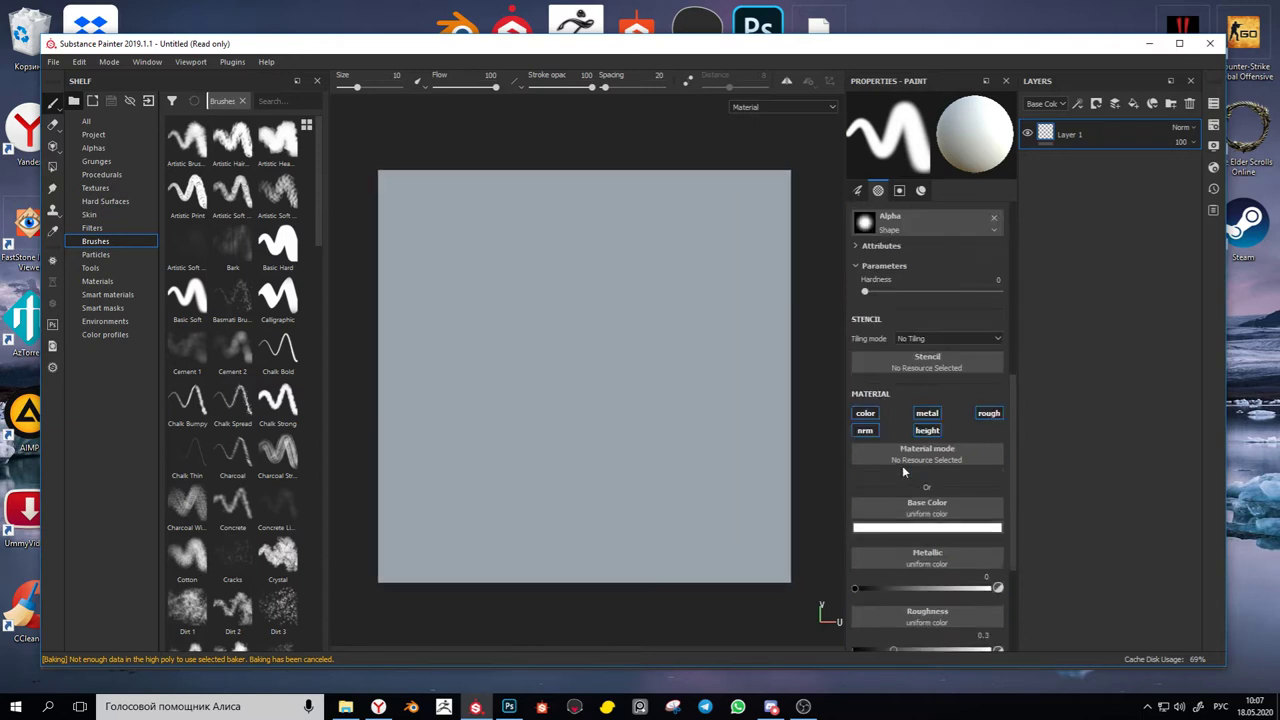
{"action": "left_click", "coordinate": [927, 521]}
{"action": "left_click", "coordinate": [1026, 572]}
{"action": "left_click", "coordinate": [1047, 380]}
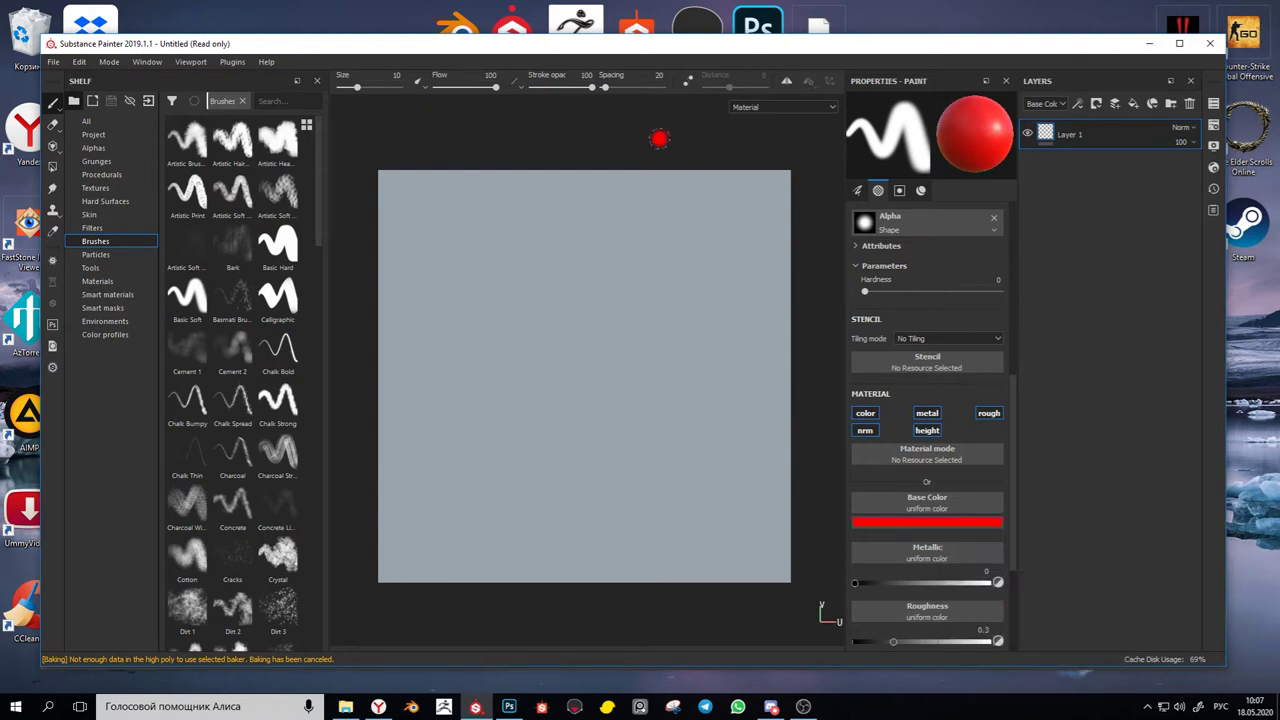
{"action": "mouse_move", "coordinate": [668, 276]}
{"action": "left_mouse_down"}
{"action": "mouse_move", "coordinate": [531, 299]}
{"action": "mouse_move", "coordinate": [687, 365]}
{"action": "mouse_move", "coordinate": [629, 444]}
{"action": "mouse_move", "coordinate": [502, 432]}
{"action": "mouse_move", "coordinate": [622, 465]}
{"action": "left_mouse_up"}
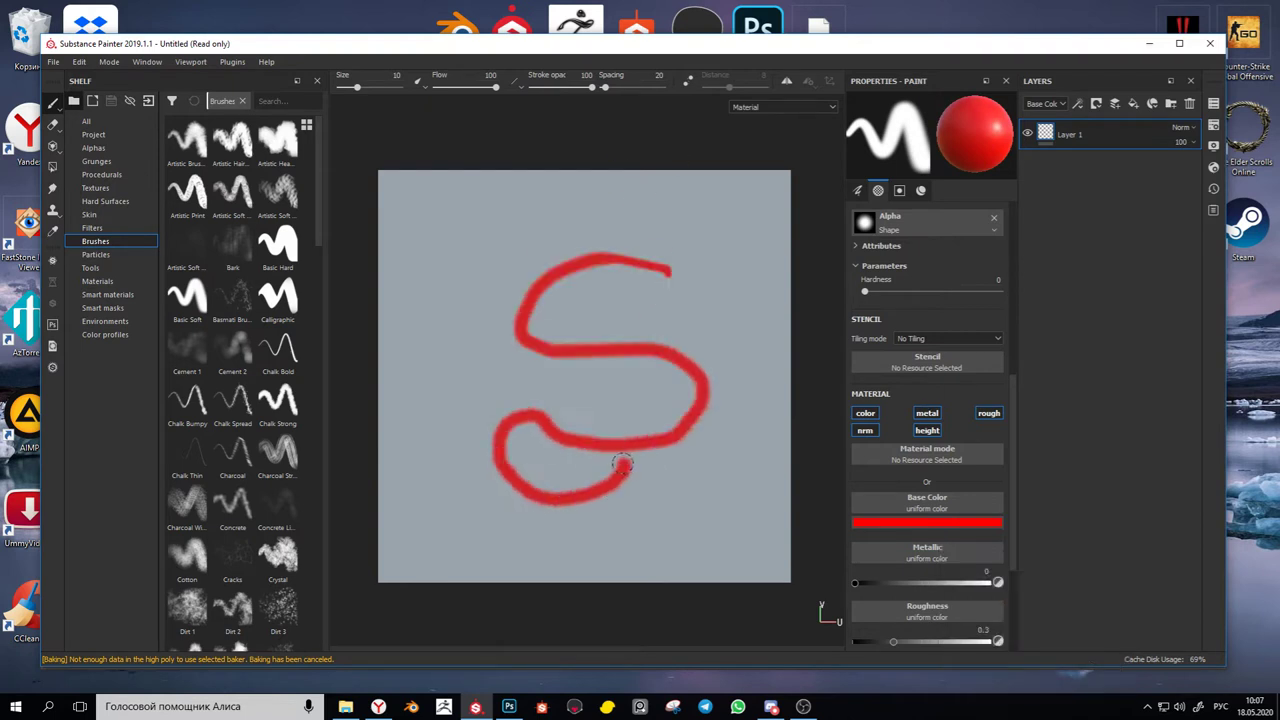
{"action": "key", "text": "ctrl+z"}
Increase the brush size to 22.05, paint a curved trial stroke on the plane and undo it
{"action": "right_click", "coordinate": [587, 321]}
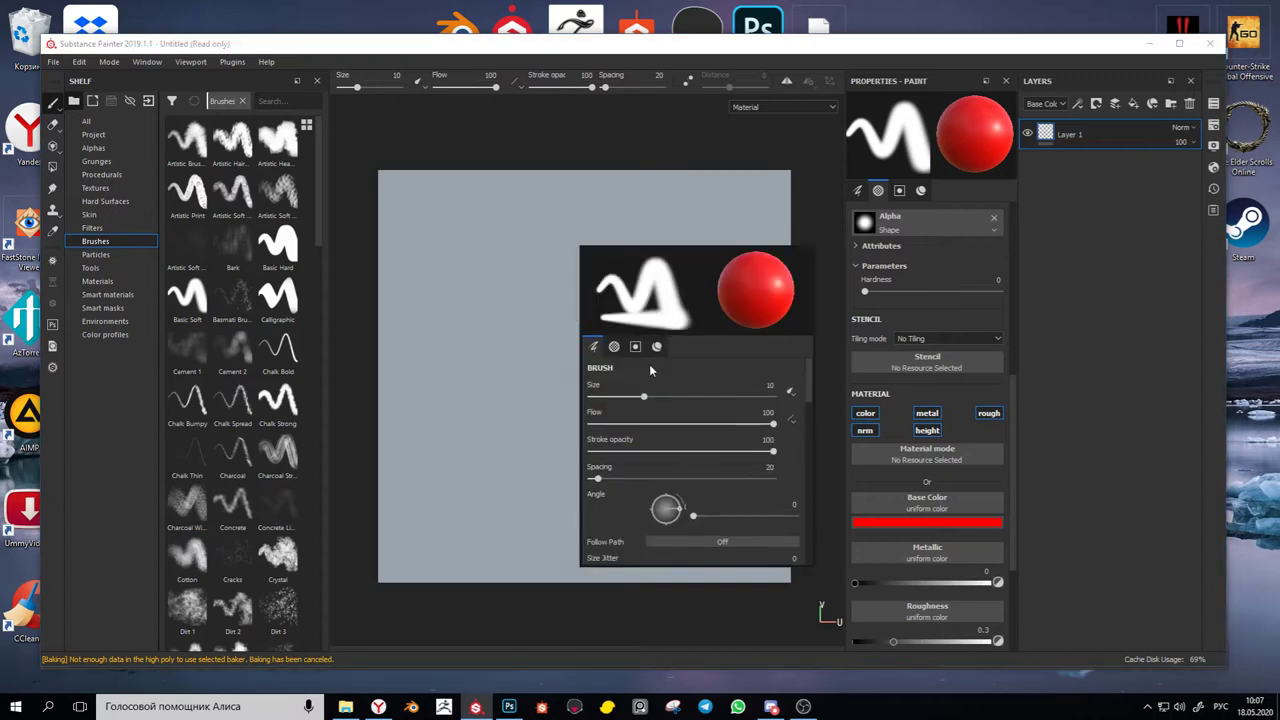
{"action": "mouse_move", "coordinate": [649, 394]}
{"action": "left_mouse_down"}
{"action": "mouse_move", "coordinate": [681, 404]}
{"action": "mouse_move", "coordinate": [554, 435]}
{"action": "mouse_move", "coordinate": [520, 326]}
{"action": "mouse_move", "coordinate": [609, 301]}
{"action": "mouse_move", "coordinate": [587, 244]}
{"action": "mouse_move", "coordinate": [507, 236]}
{"action": "left_mouse_up"}
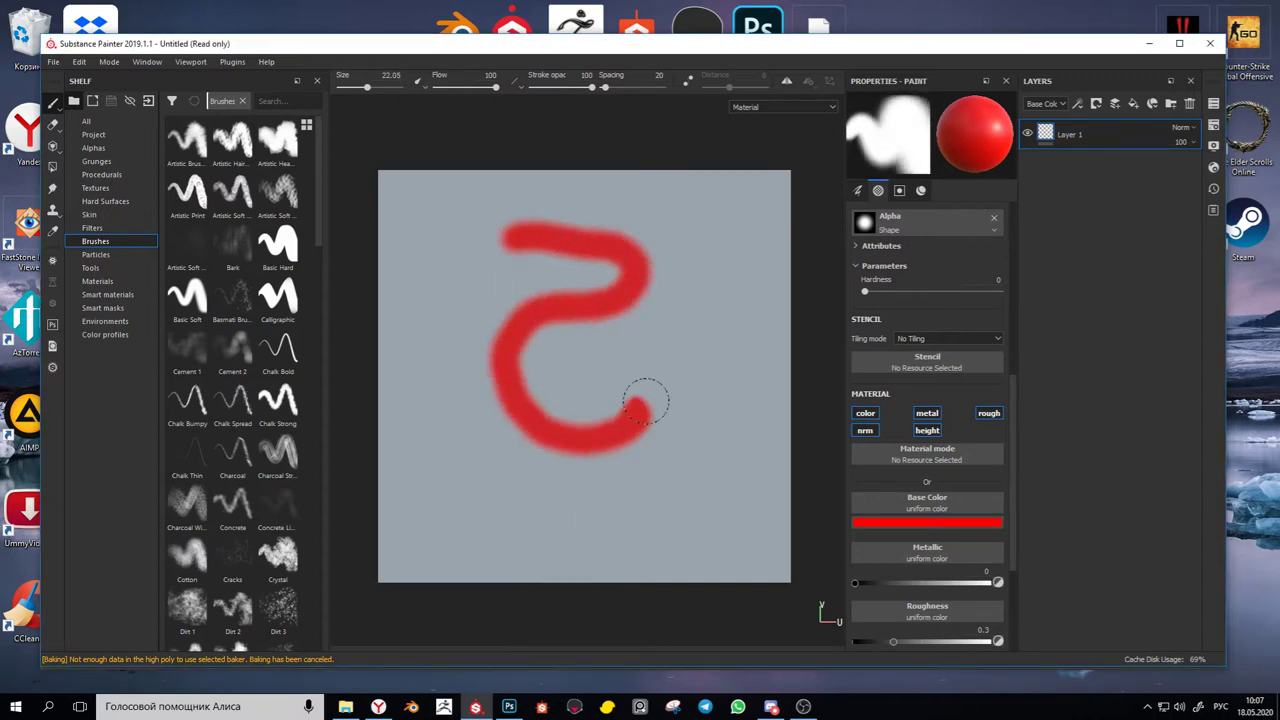
{"action": "mouse_move", "coordinate": [646, 406]}
{"action": "left_mouse_down"}
{"action": "mouse_move", "coordinate": [690, 478]}
{"action": "mouse_move", "coordinate": [635, 501]}
{"action": "mouse_move", "coordinate": [571, 494]}
{"action": "left_mouse_up"}
{"action": "key", "text": "ctrl+z"}
{"action": "key", "text": "ctrl+z"}
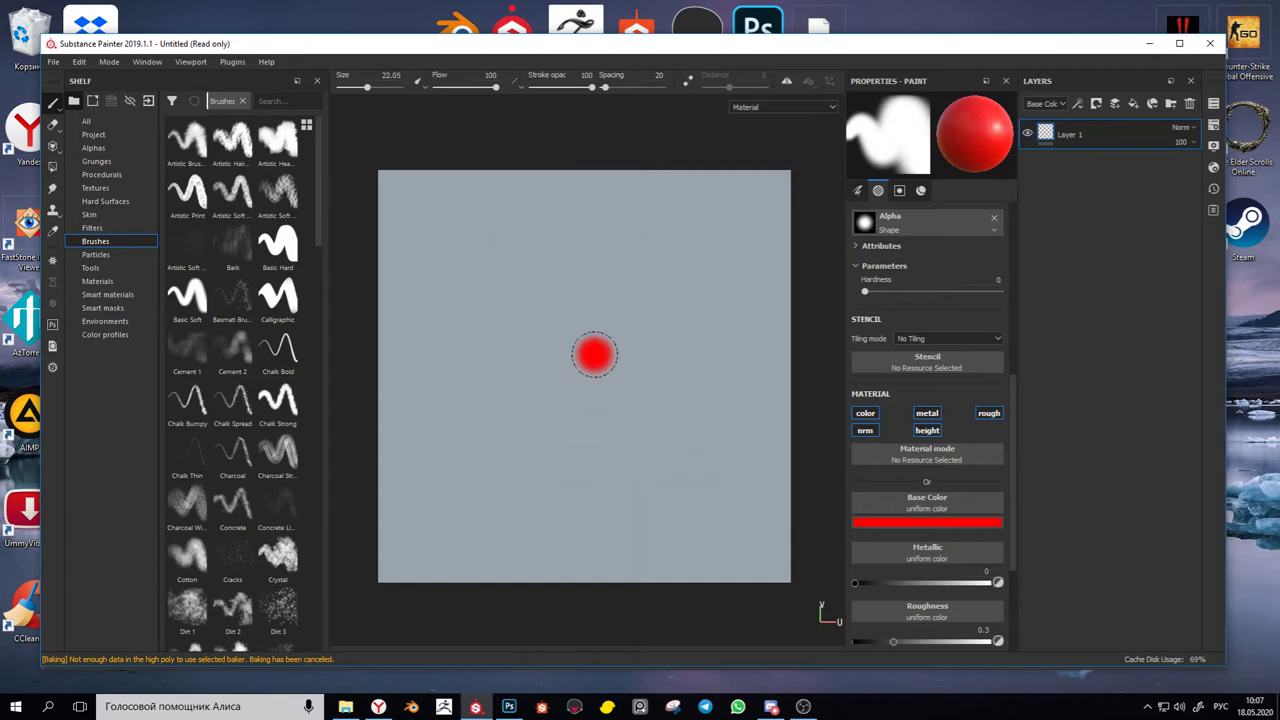
Set the brush alpha's hardness to 1 and paint a large reversed S-shaped red curve across the middle of the plane
{"action": "right_click", "coordinate": [585, 397]}
{"action": "scroll", "coordinate": [803, 480], "scroll_direction": "down", "scroll_amount": 6}
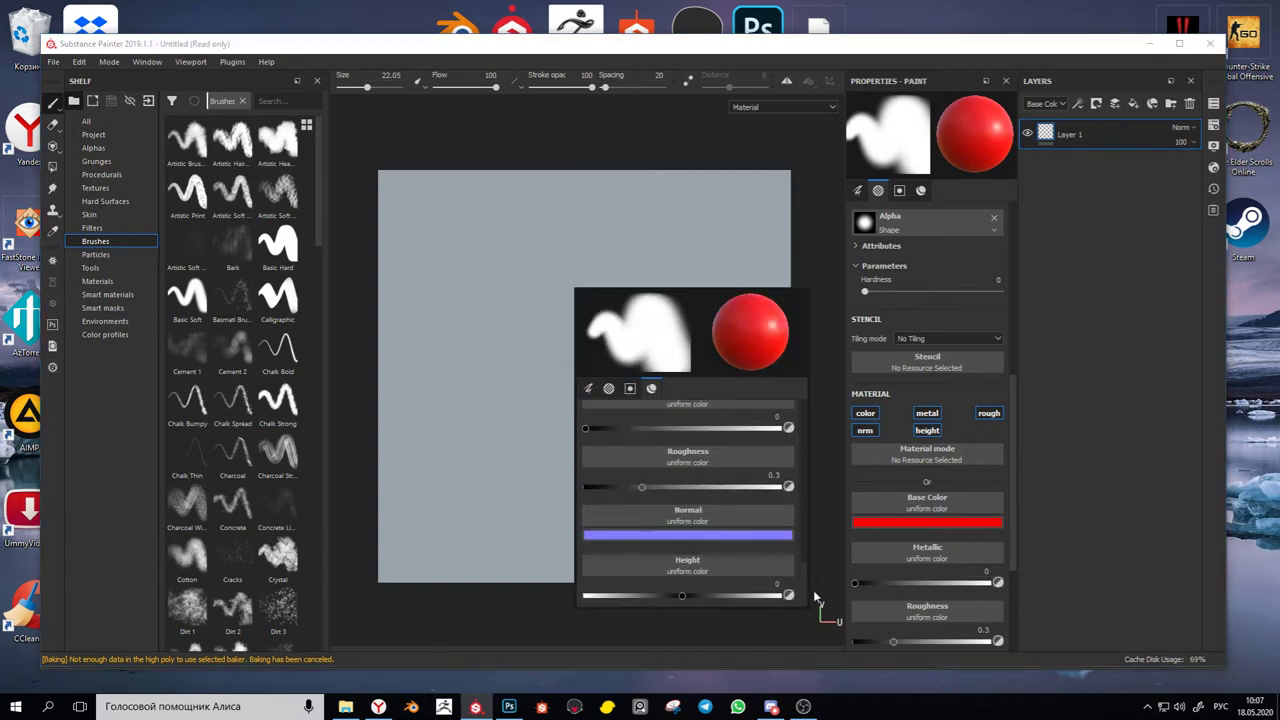
{"action": "scroll", "coordinate": [808, 512], "scroll_direction": "up", "scroll_amount": 3}
{"action": "left_click_drag", "start_coordinate": [607, 534], "coordinate": [831, 537]}
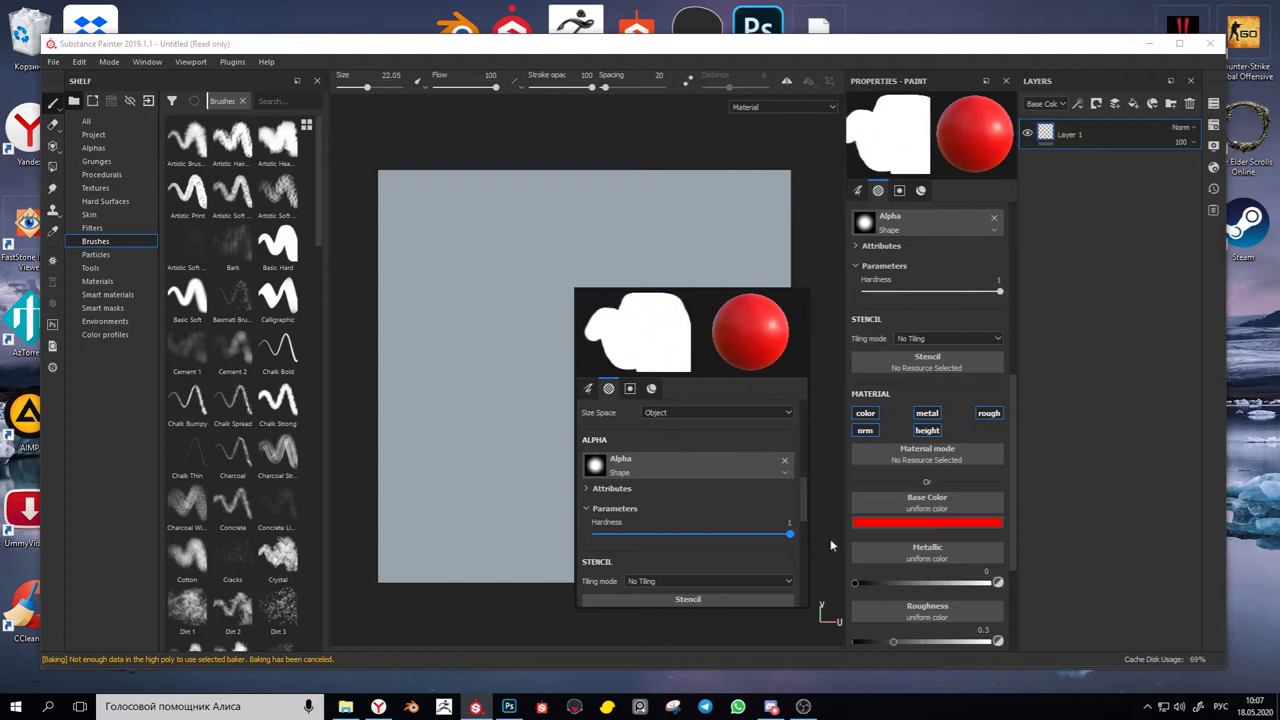
{"action": "mouse_move", "coordinate": [625, 466]}
{"action": "left_mouse_down"}
{"action": "mouse_move", "coordinate": [546, 455]}
{"action": "mouse_move", "coordinate": [499, 395]}
{"action": "mouse_move", "coordinate": [591, 363]}
{"action": "mouse_move", "coordinate": [639, 315]}
{"action": "mouse_move", "coordinate": [572, 264]}
{"action": "mouse_move", "coordinate": [493, 262]}
{"action": "left_mouse_up"}
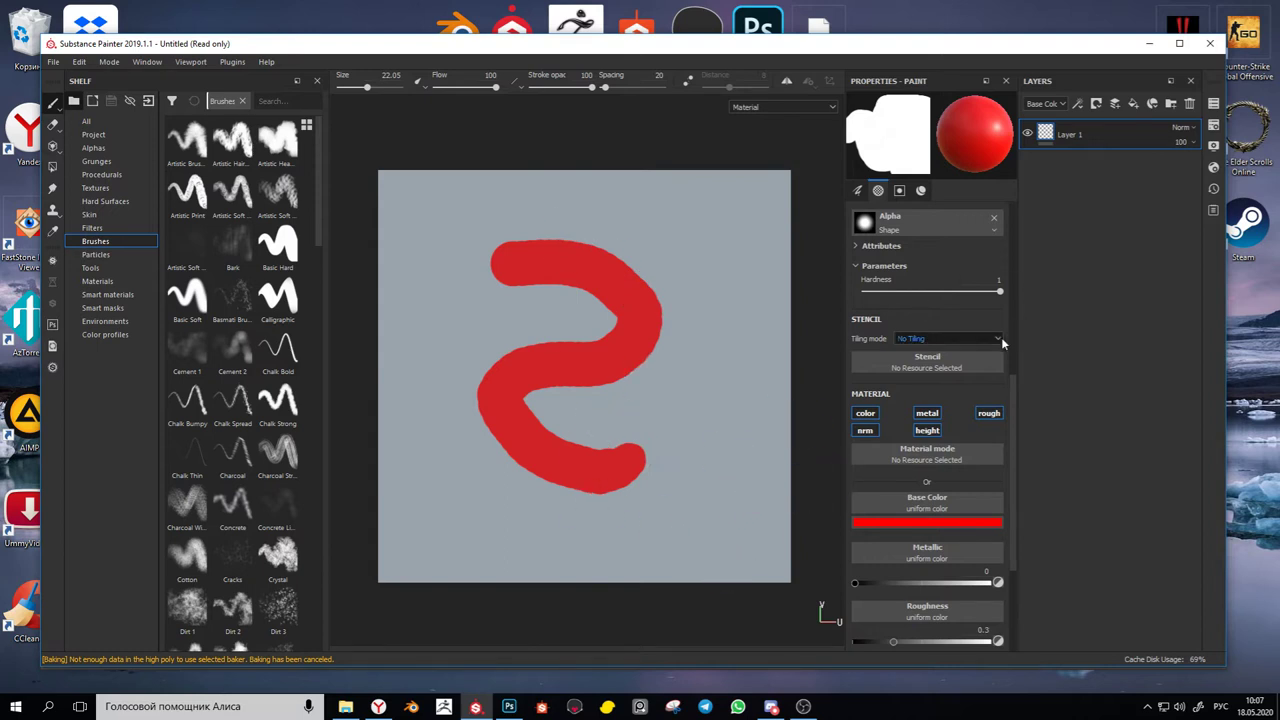
Export the textures as 8-bit PNG files to the Substance Painter export folder in Documents and open that folder
{"action": "left_click", "coordinate": [54, 63]}
{"action": "left_click", "coordinate": [54, 63]}
{"action": "left_click", "coordinate": [56, 66]}
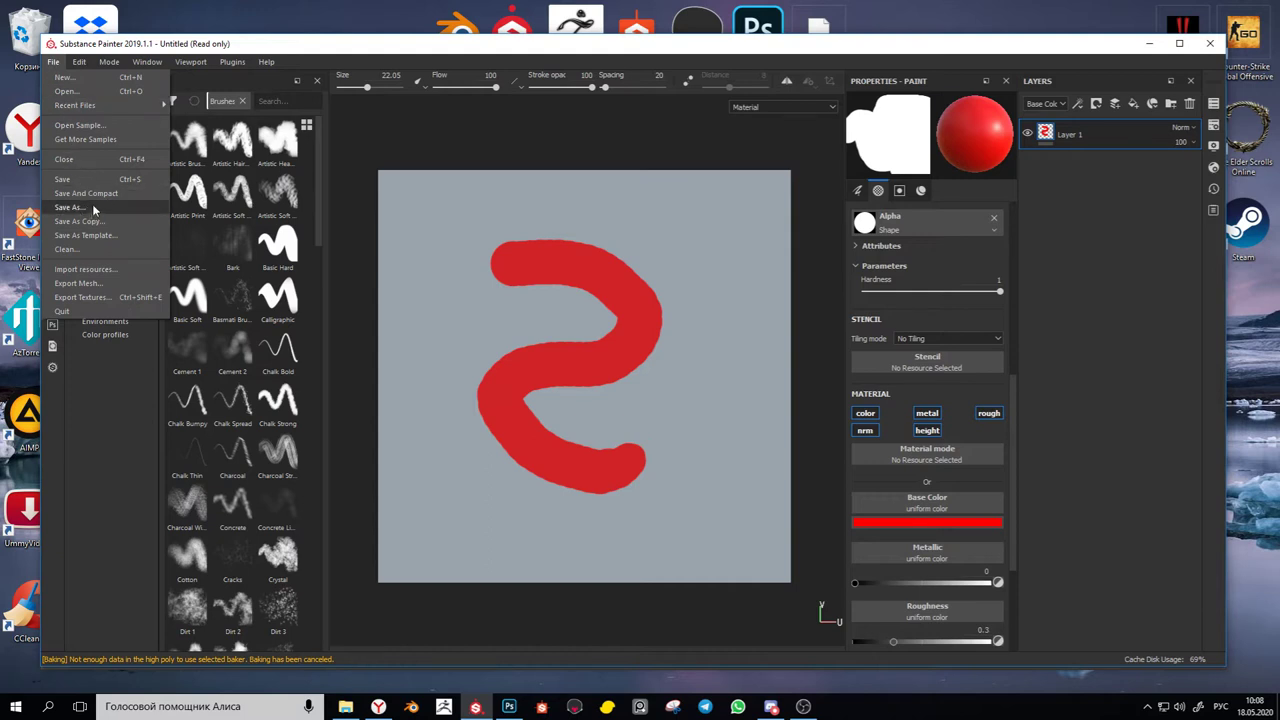
{"action": "left_click", "coordinate": [368, 138]}
{"action": "left_click", "coordinate": [53, 62]}
{"action": "left_click", "coordinate": [98, 297]}
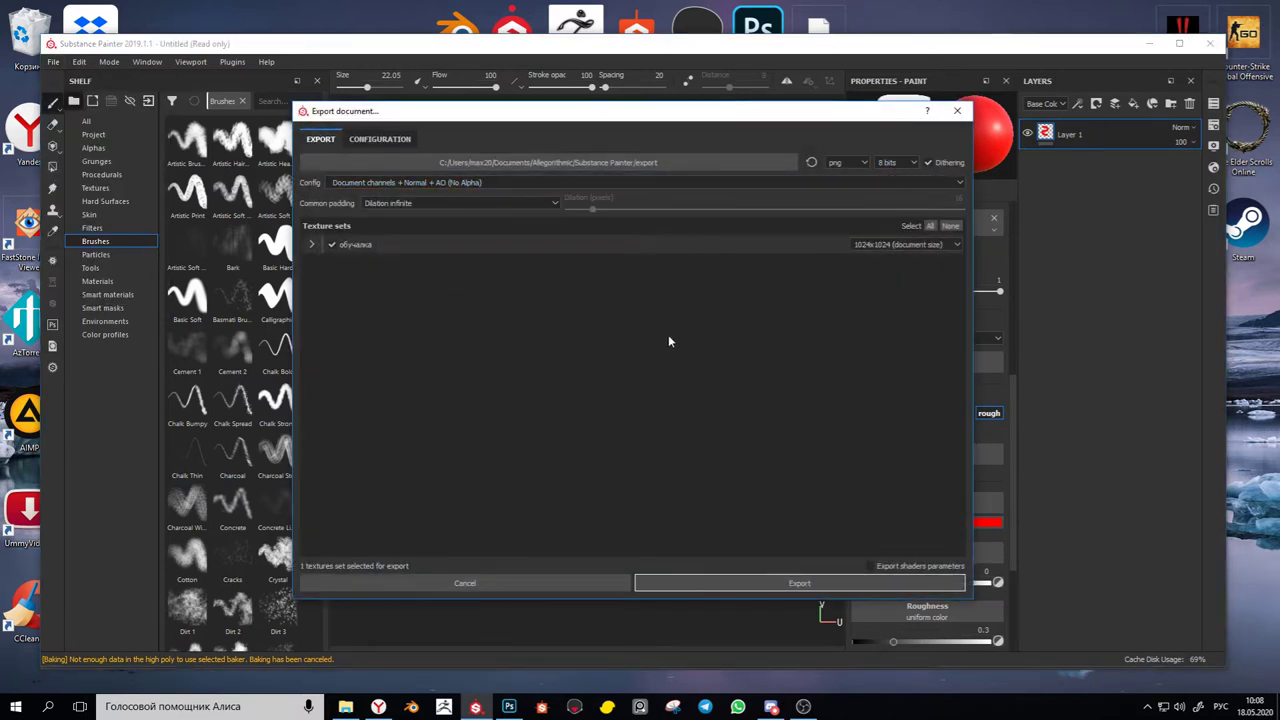
{"action": "left_click", "coordinate": [641, 164]}
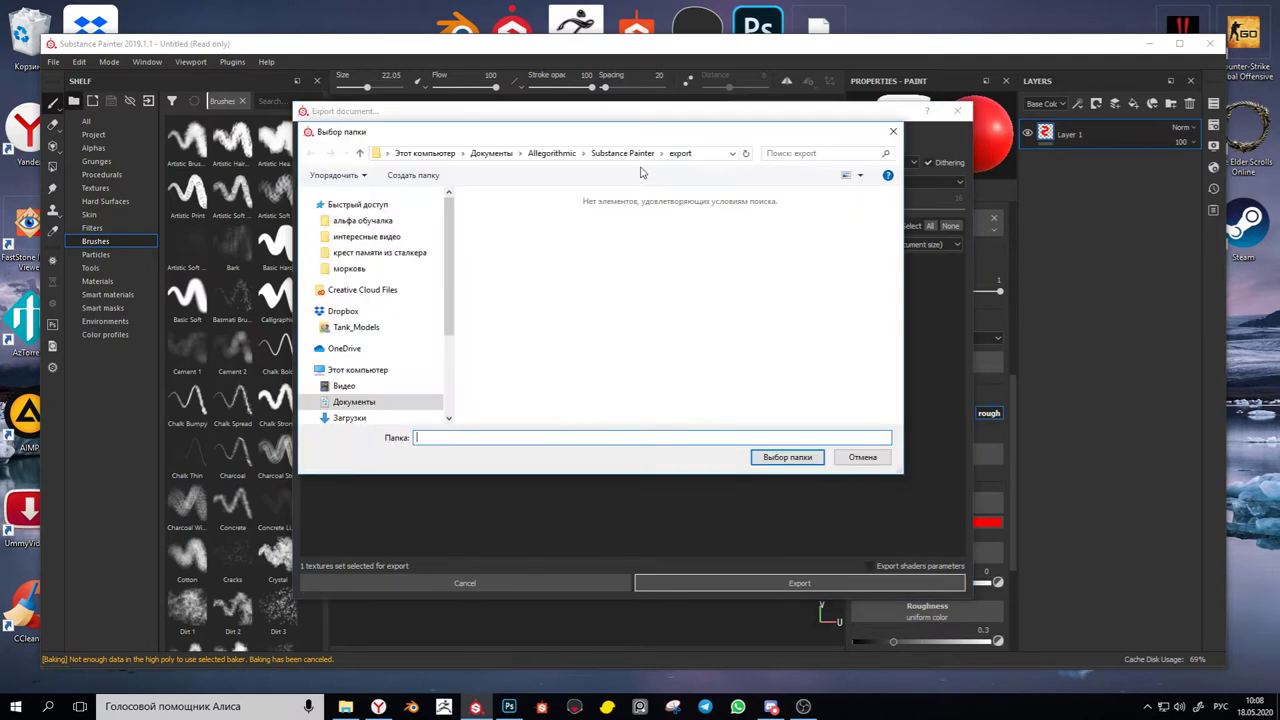
{"action": "left_click", "coordinate": [704, 158]}
{"action": "left_click", "coordinate": [800, 455]}
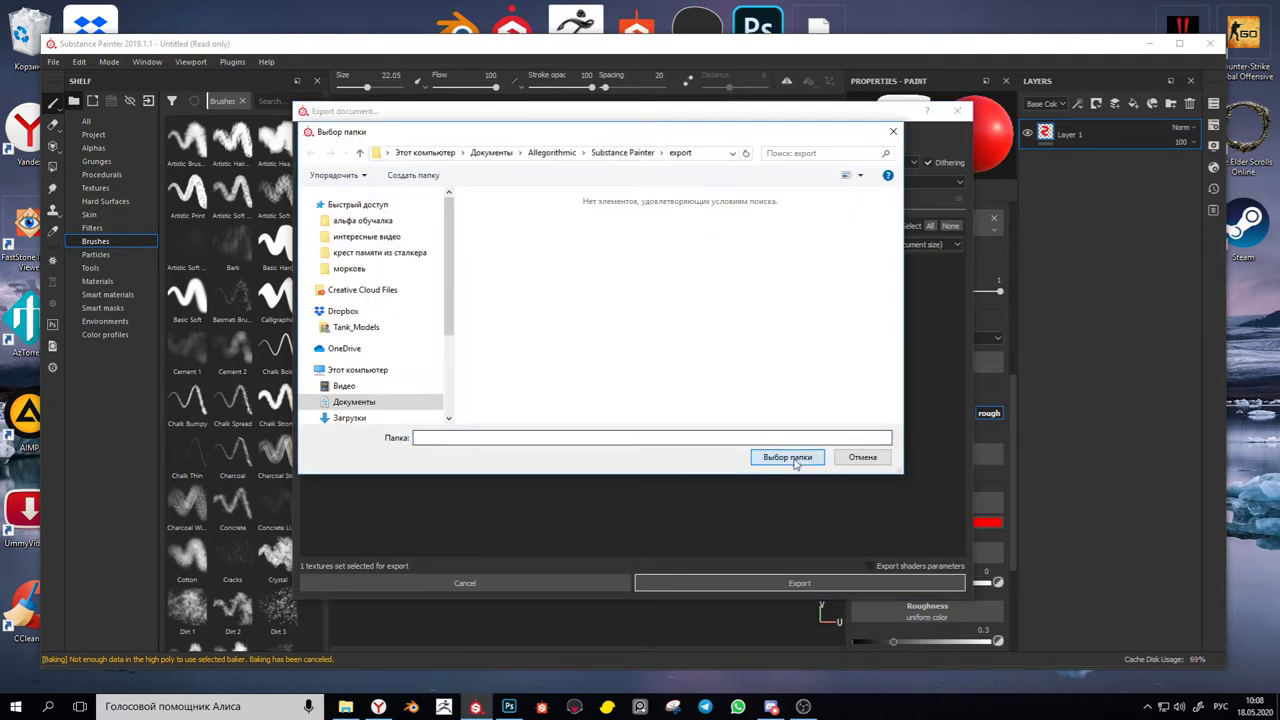
{"action": "left_click", "coordinate": [748, 582]}
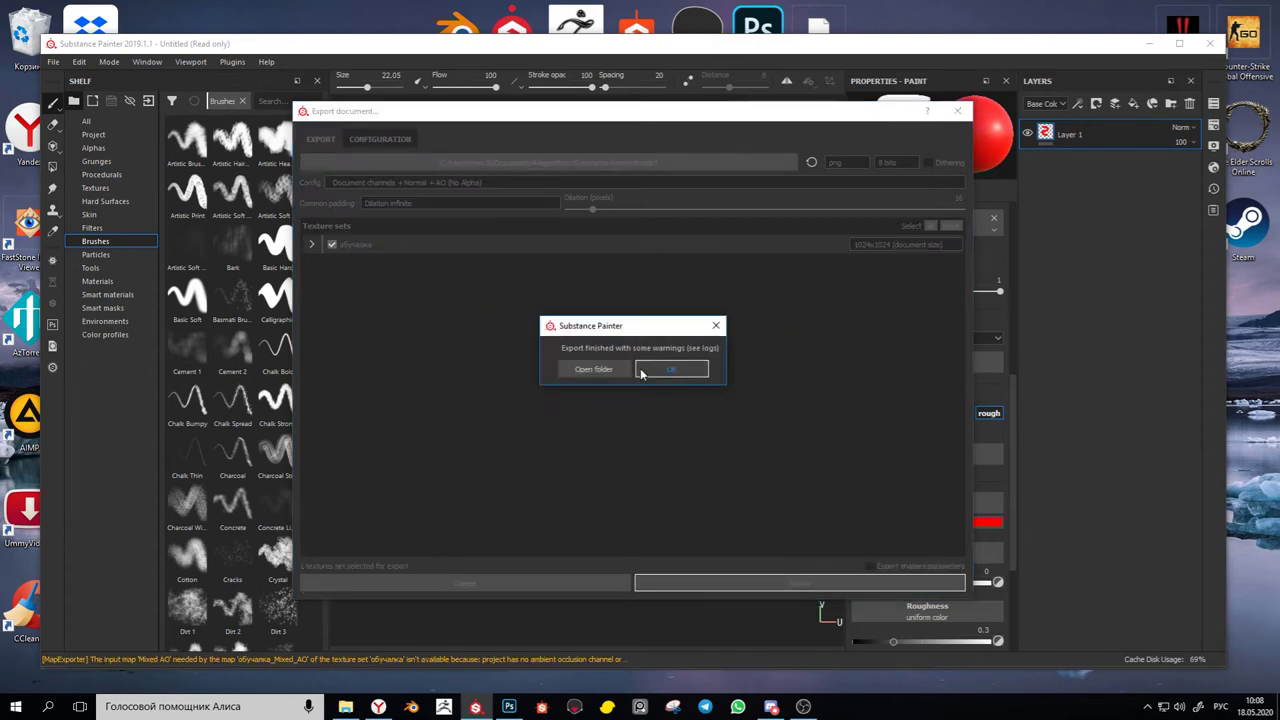
{"action": "left_click", "coordinate": [594, 369]}
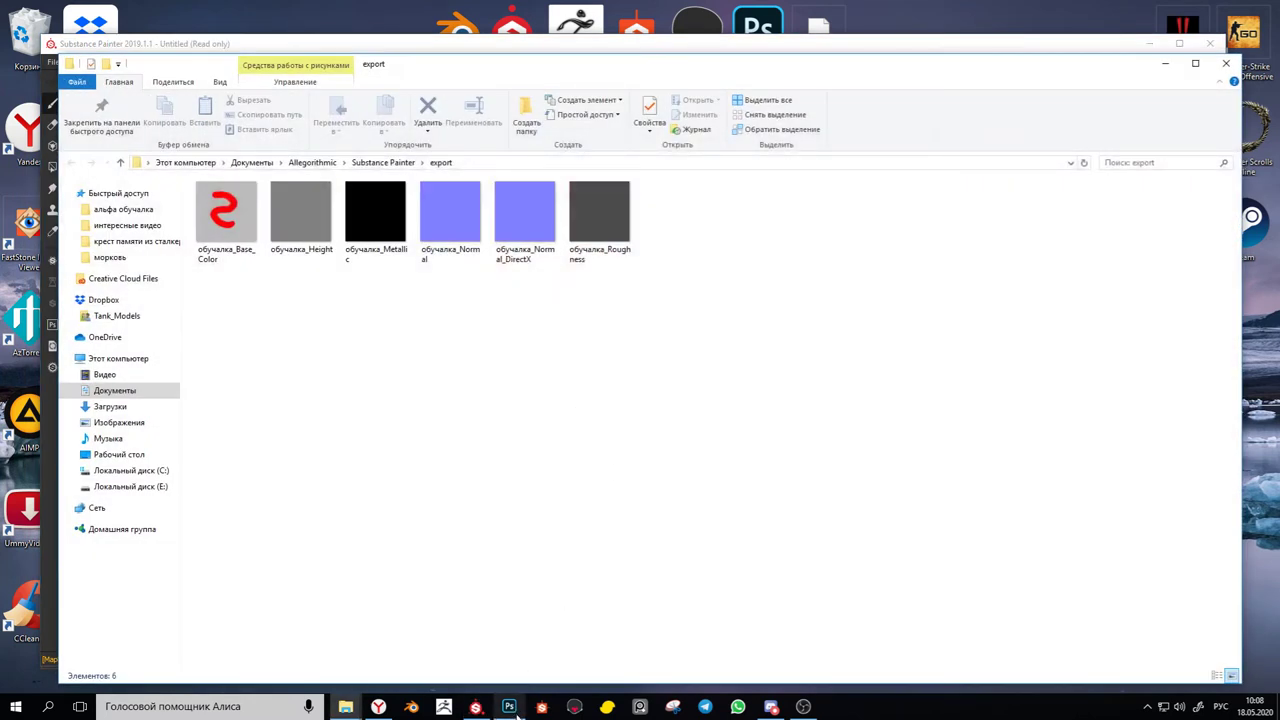
Switch back to Substance Painter, export the textures to E:\3D Graphics\Проекты\1) ГЛОБАЛЬНЫЕ\Всякое\альфа обучалка, and open that folder
{"action": "mouse_move", "coordinate": [517, 710]}
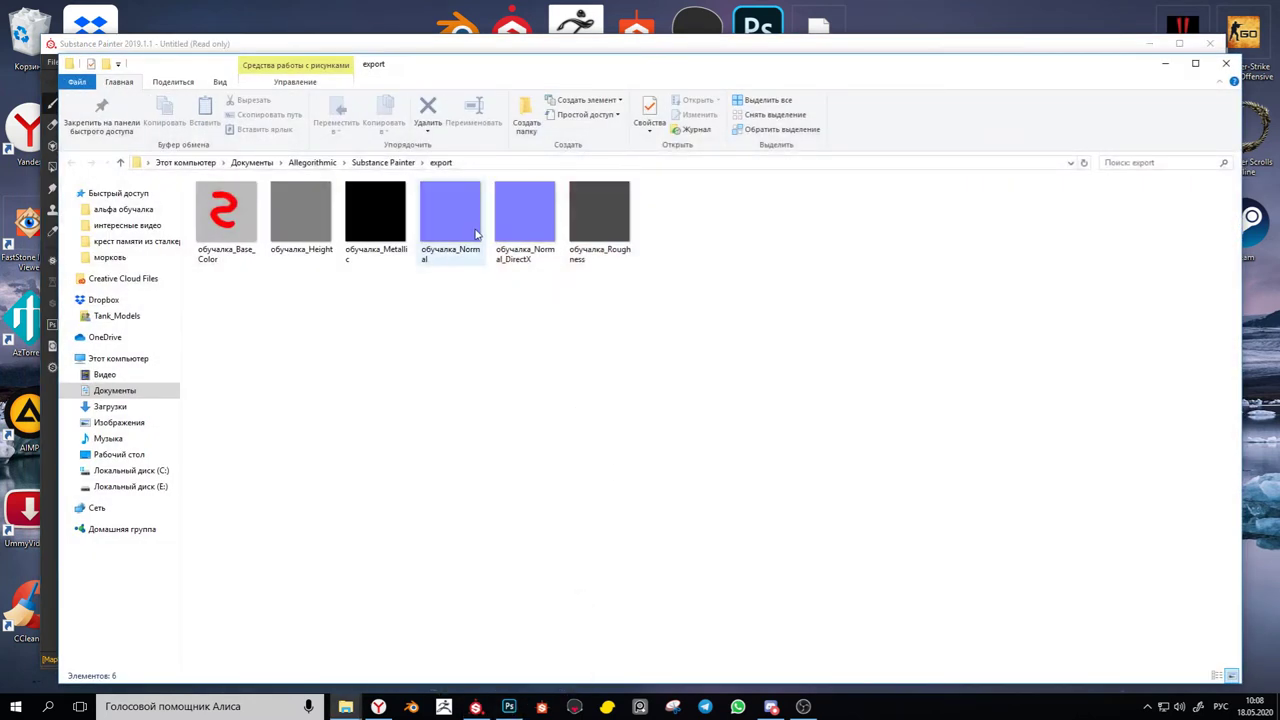
{"action": "left_click", "coordinate": [475, 706]}
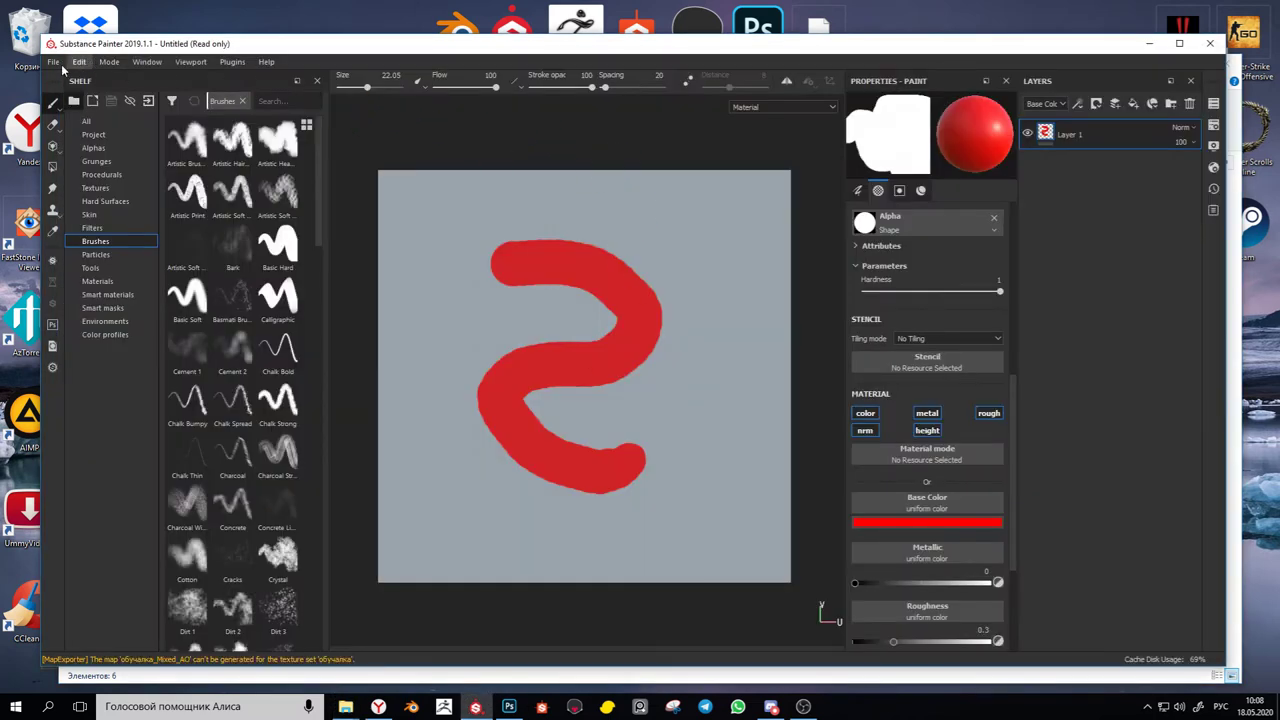
{"action": "left_click", "coordinate": [53, 61]}
{"action": "left_click", "coordinate": [340, 264]}
{"action": "key", "text": "ctrl+shift+e"}
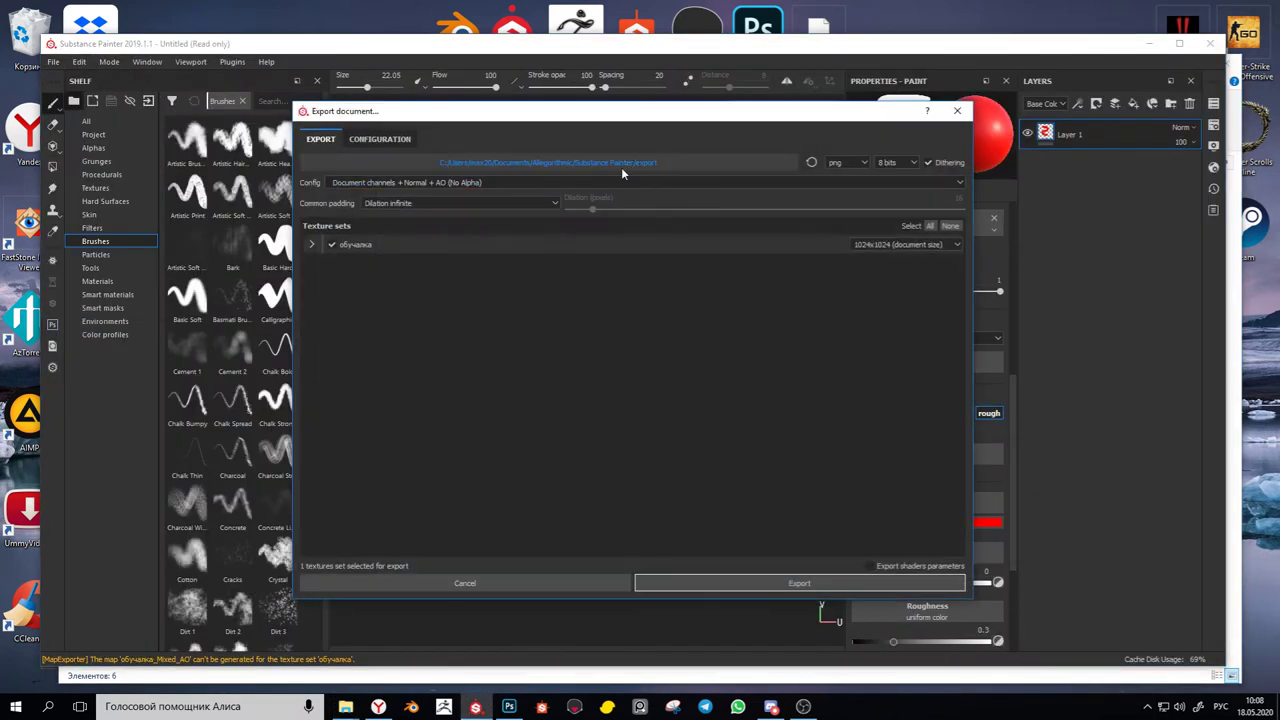
{"action": "left_click", "coordinate": [651, 171]}
{"action": "left_click", "coordinate": [701, 155]}
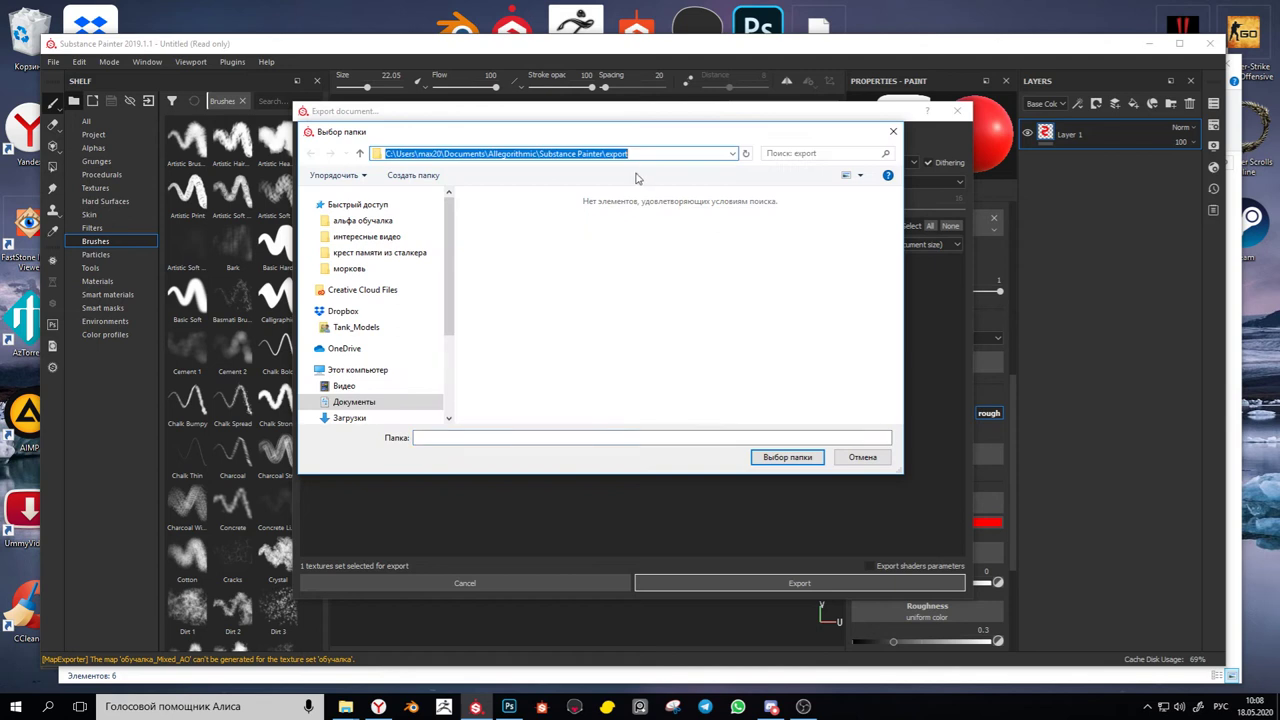
{"action": "type", "text": "E:\\3D Graphics\\Проекты\\1) ГЛОБАЛЬНЫЕ\\Всякое\\альфа обучалка"}
{"action": "key", "text": "Return"}
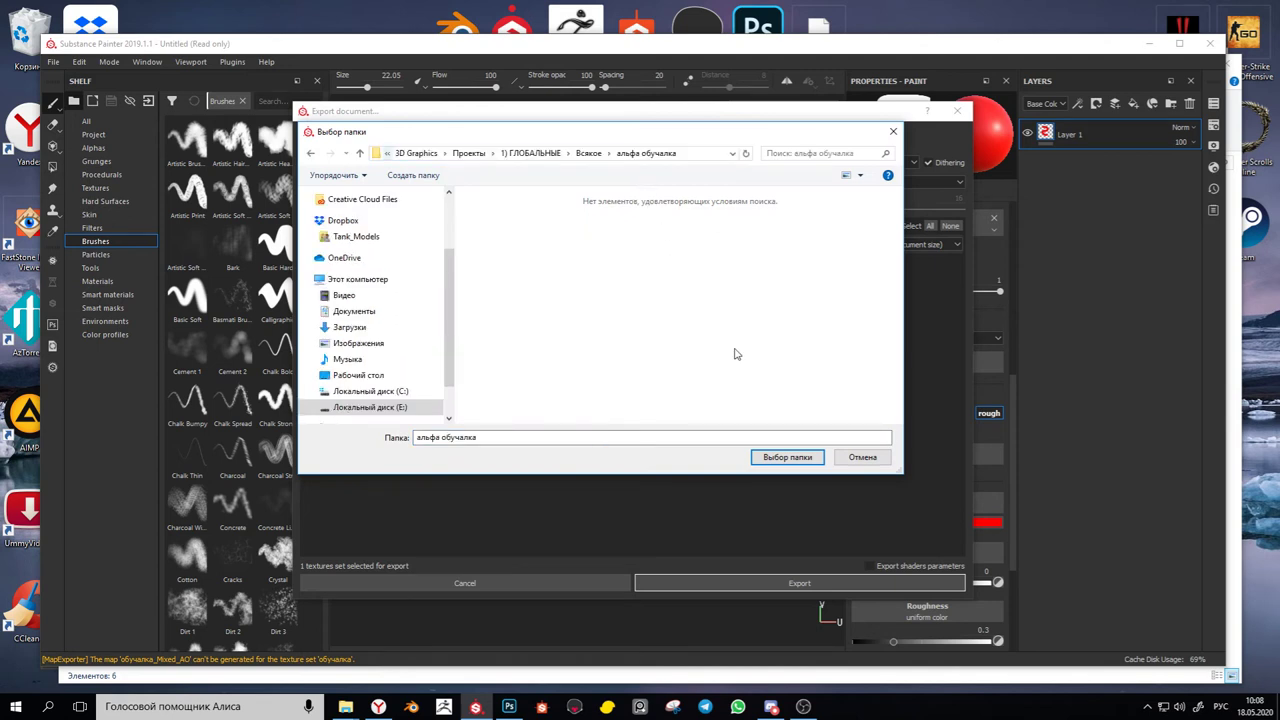
{"action": "left_click", "coordinate": [790, 457]}
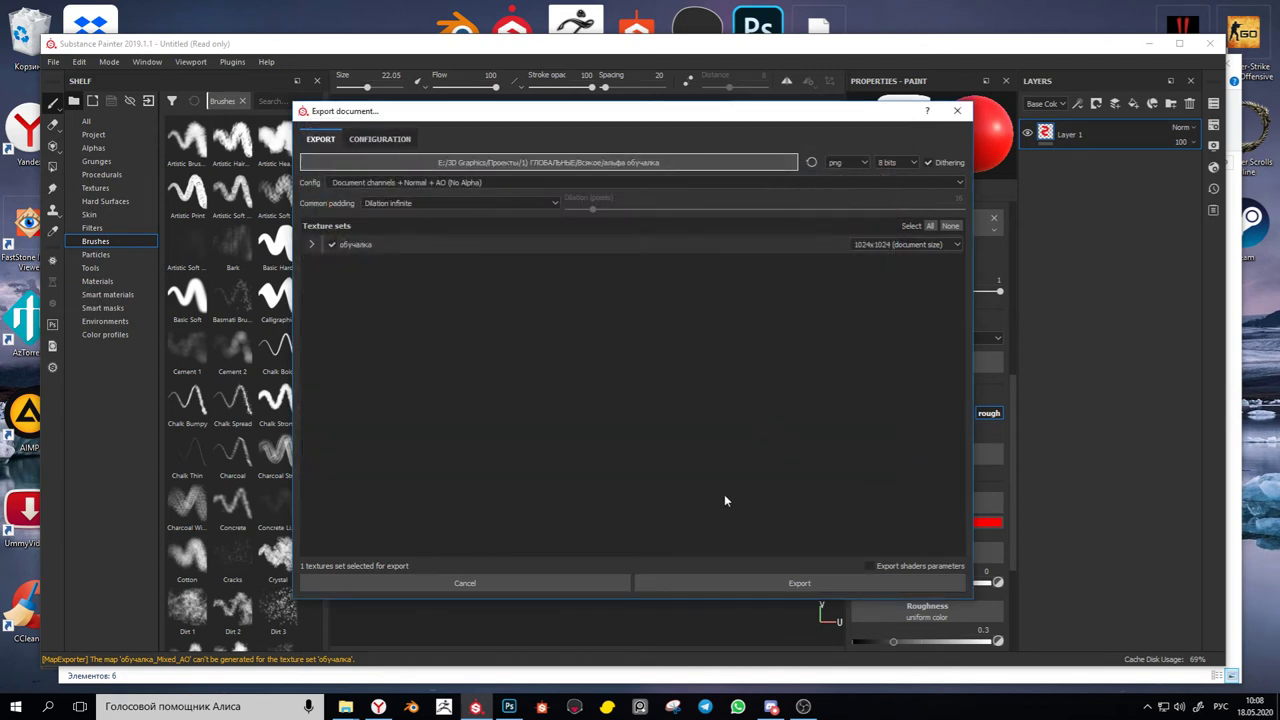
{"action": "left_click", "coordinate": [737, 583]}
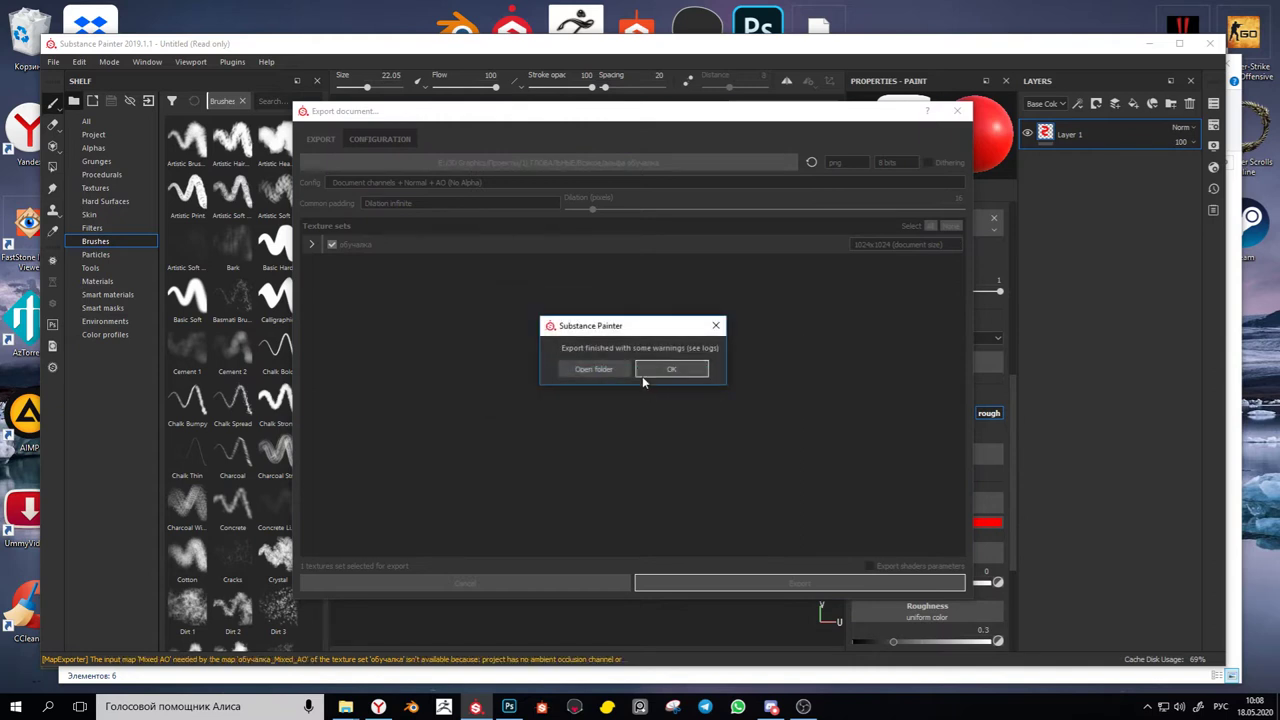
{"action": "left_click", "coordinate": [660, 378]}
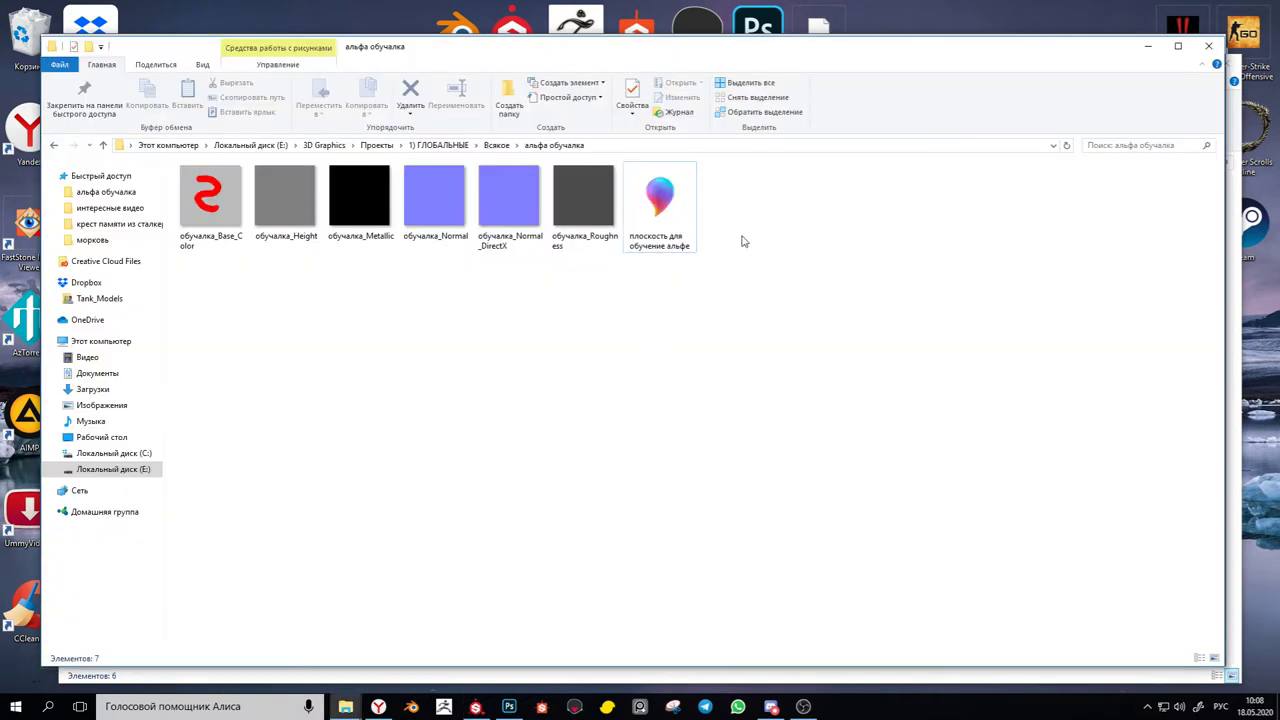
Switch to Photoshop and open обучалка_Base_Color from the Substance Painter export folder in it
{"action": "left_click", "coordinate": [510, 707]}
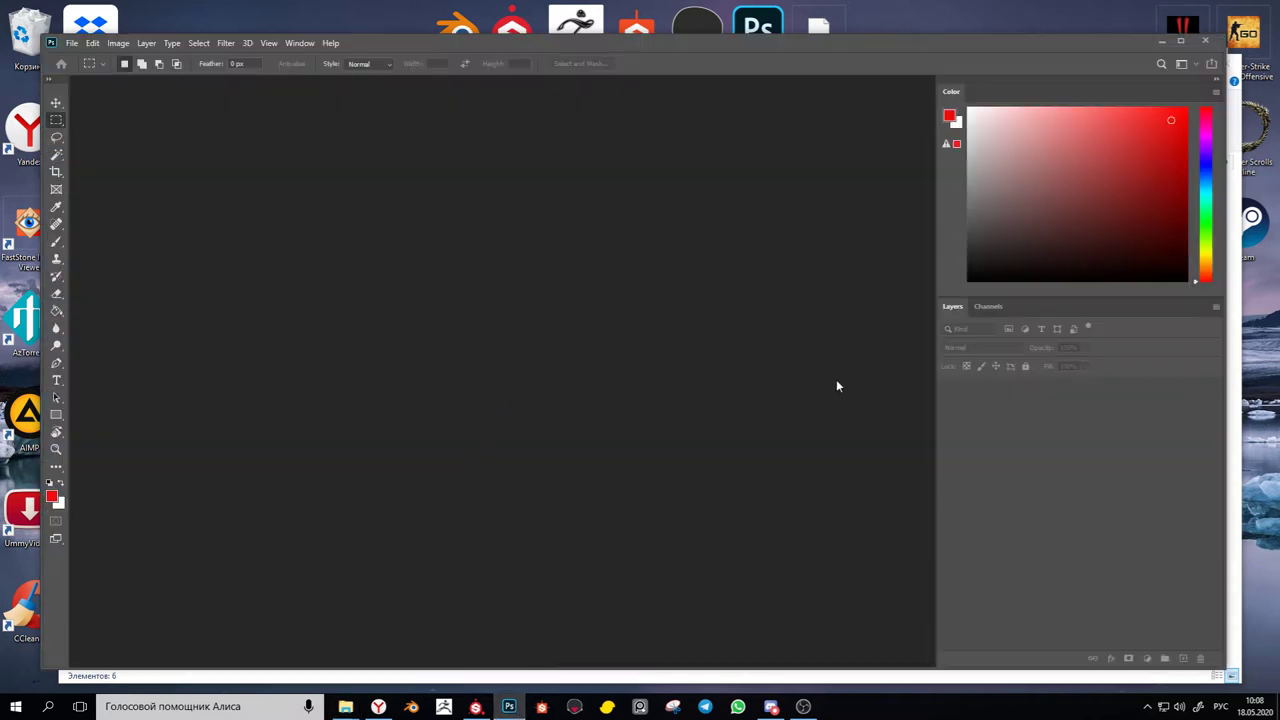
{"action": "mouse_move", "coordinate": [348, 707]}
{"action": "left_click", "coordinate": [400, 650]}
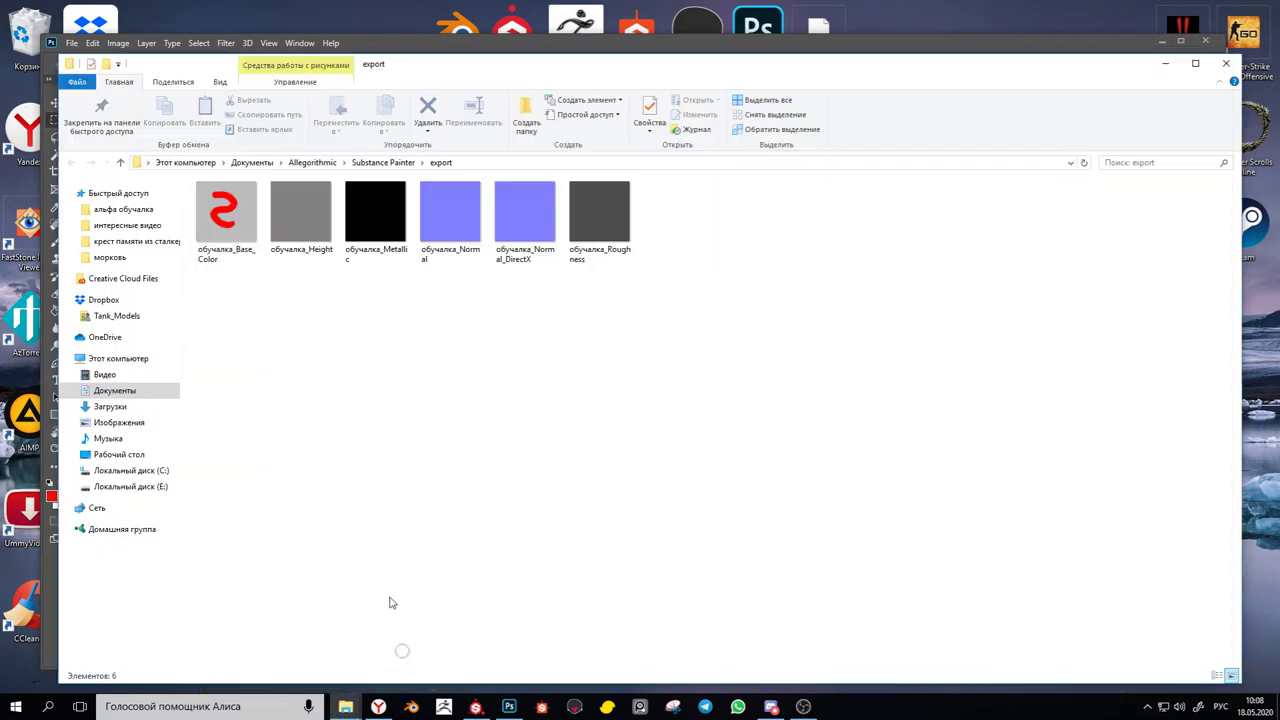
{"action": "left_click_drag", "start_coordinate": [242, 219], "coordinate": [378, 62]}
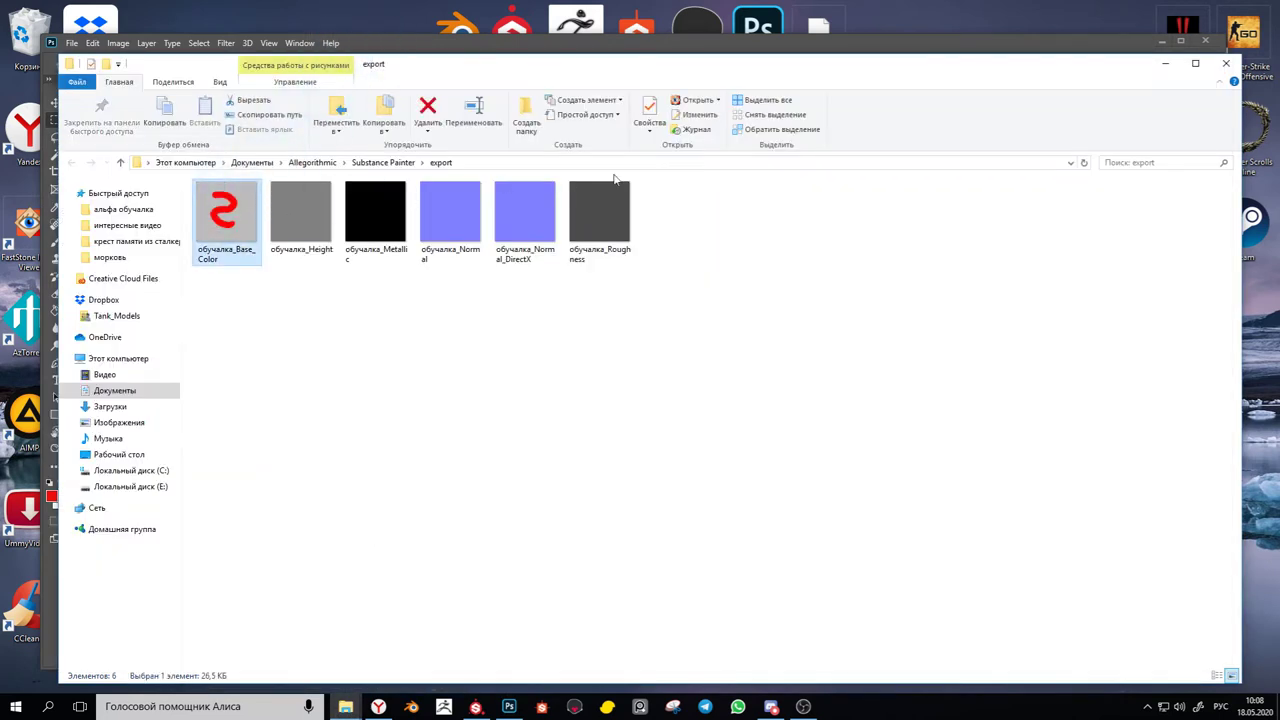
{"action": "left_click_drag", "start_coordinate": [222, 218], "coordinate": [443, 411]}
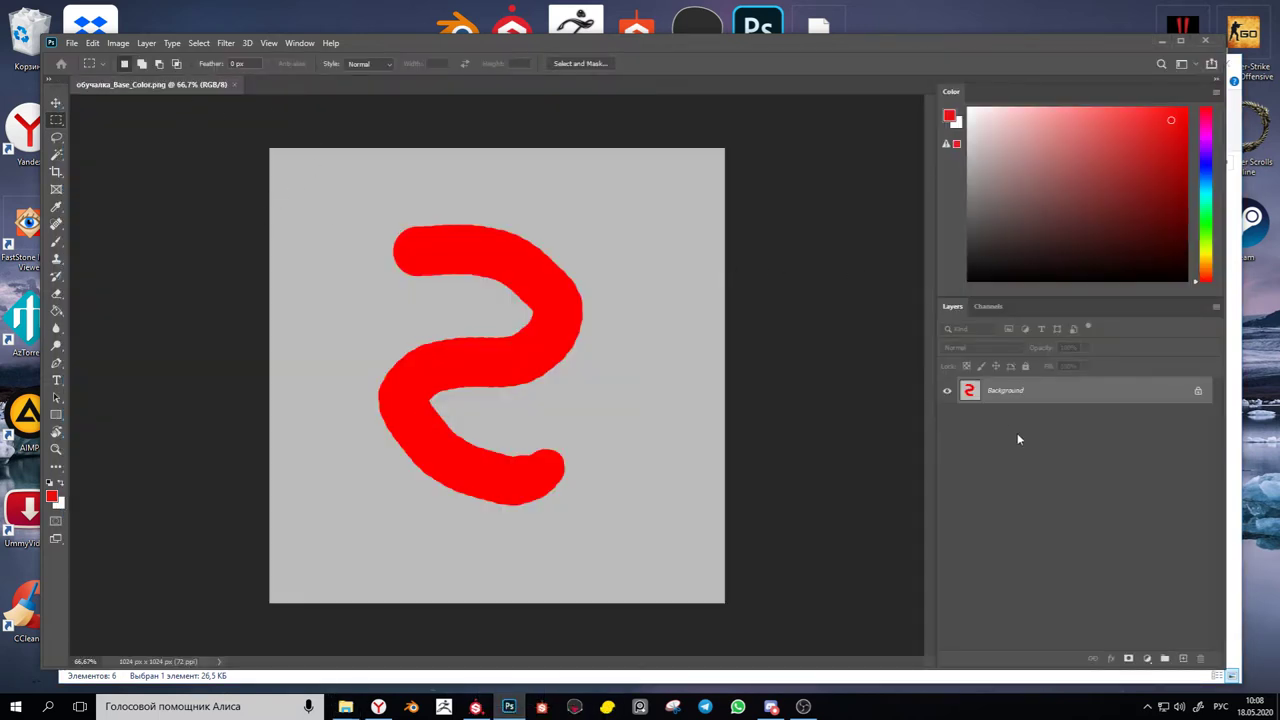
Add an empty layer above the Background, hide it, and make the Background layer active
{"action": "left_click", "coordinate": [1182, 659]}
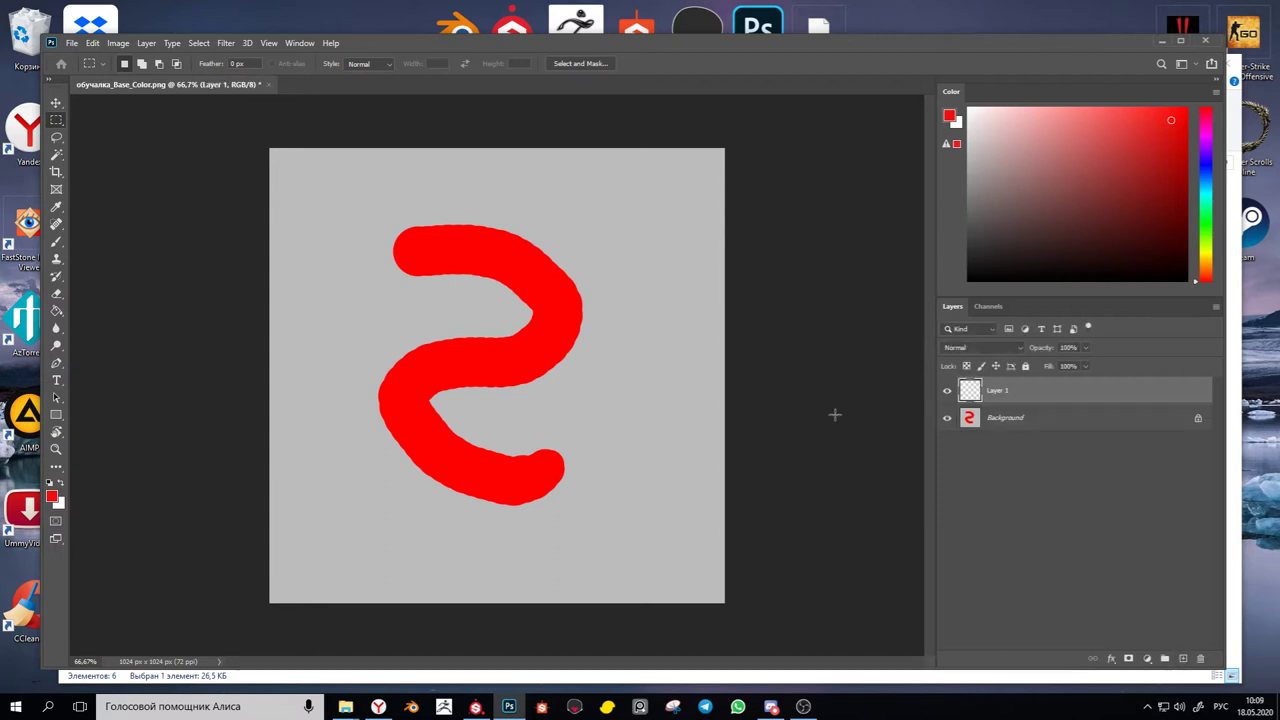
{"action": "left_click", "coordinate": [962, 417]}
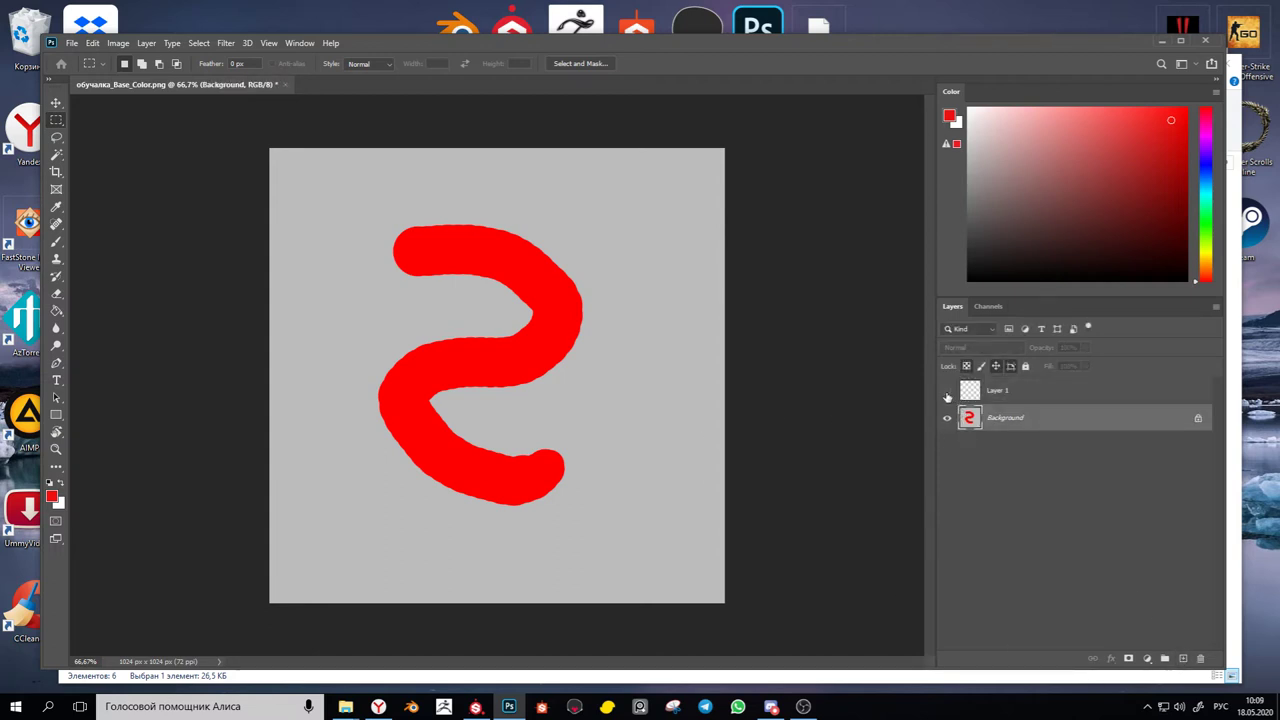
Select the grey background with the Magic Wand and invert the selection so that it covers the red shape
{"action": "left_click", "coordinate": [60, 152]}
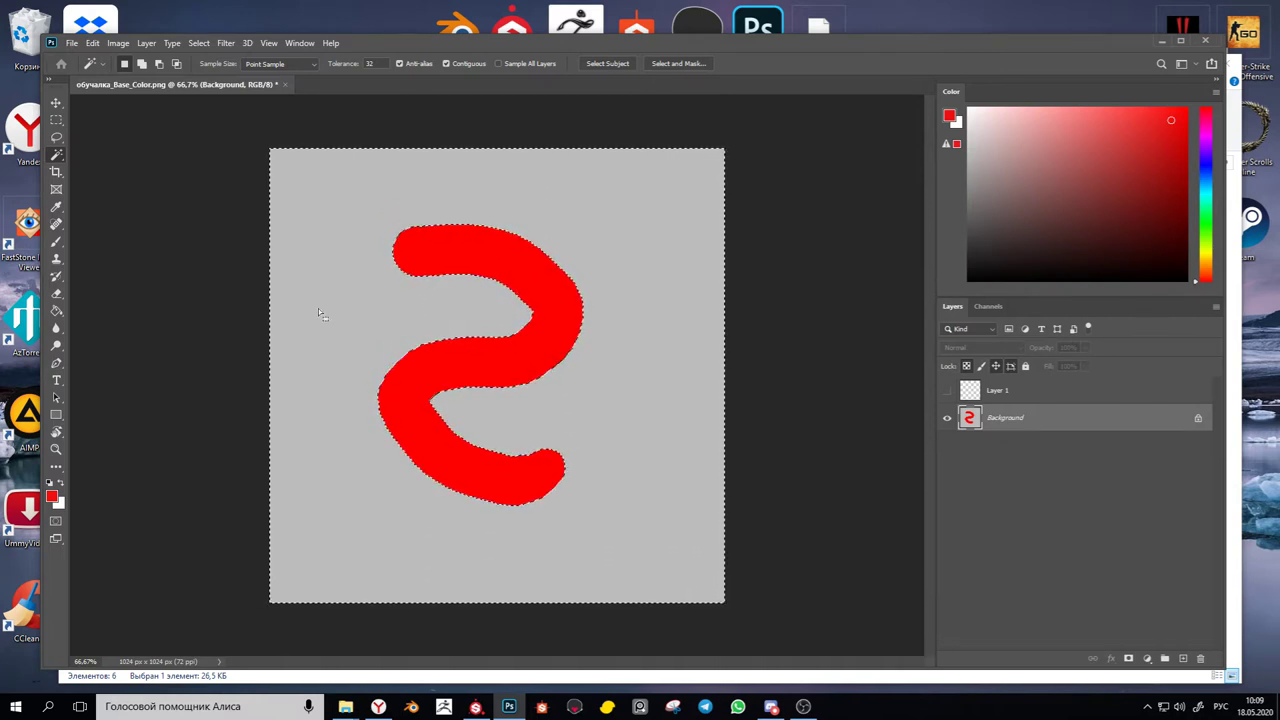
{"action": "left_click", "coordinate": [54, 119]}
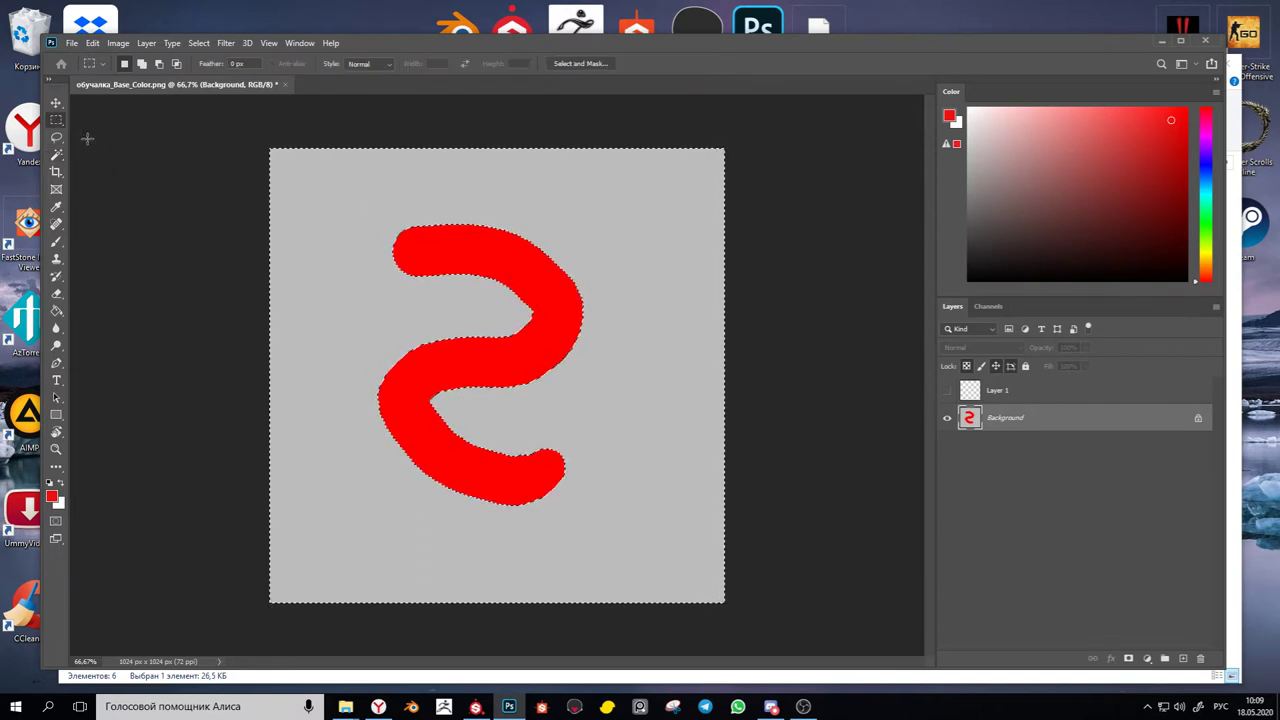
{"action": "right_click", "coordinate": [371, 221]}
{"action": "left_click", "coordinate": [400, 240]}
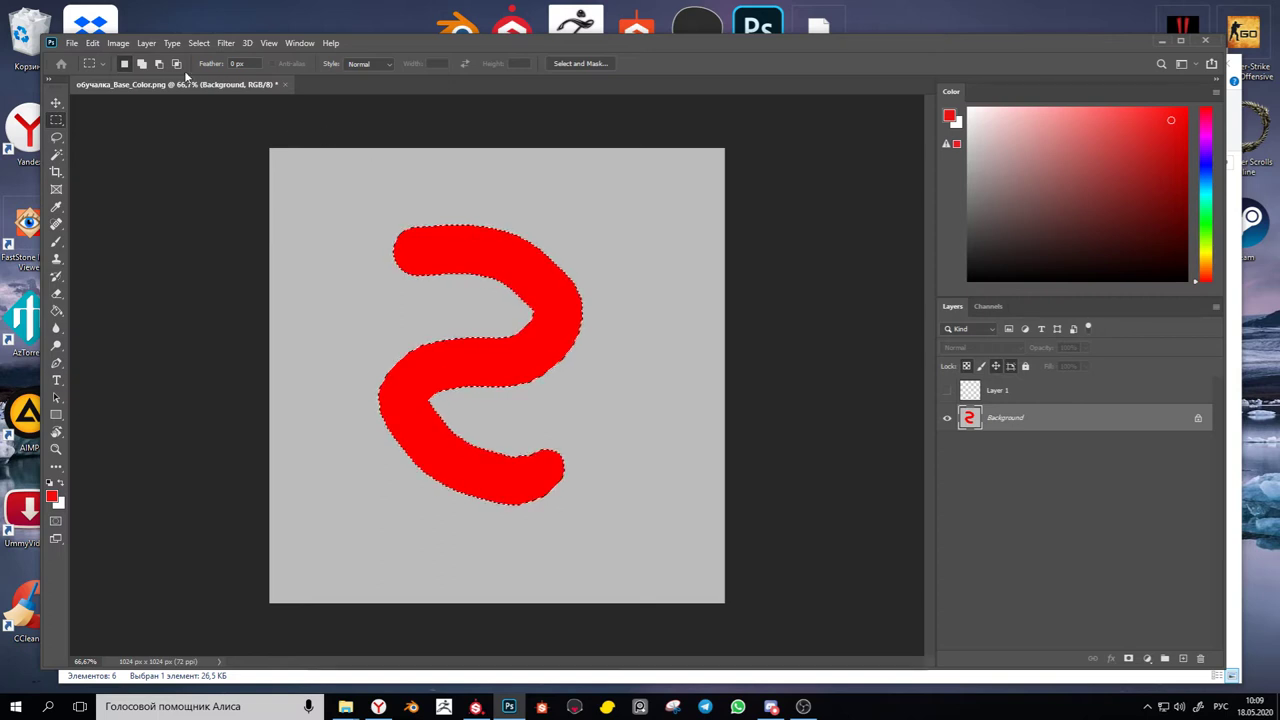
Examine the selection outline along the red shape's edge at close range
{"action": "key", "text": "ctrl+plus"}
{"action": "key", "text": "ctrl+plus"}
{"action": "key", "text": "ctrl+plus"}
{"action": "key", "text": "ctrl+plus"}
{"action": "key", "text": "ctrl+plus"}
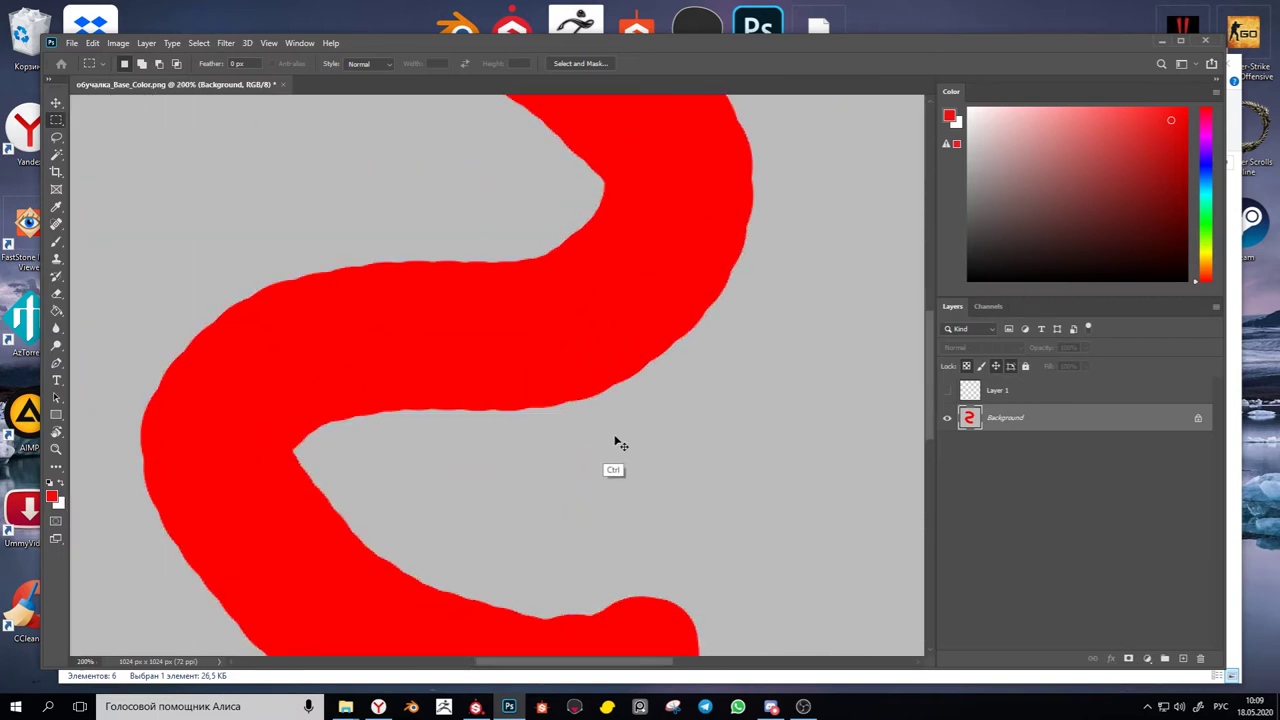
{"action": "key", "text": "ctrl+plus"}
{"action": "key", "text": "ctrl+plus"}
{"action": "key", "text": "ctrl+plus"}
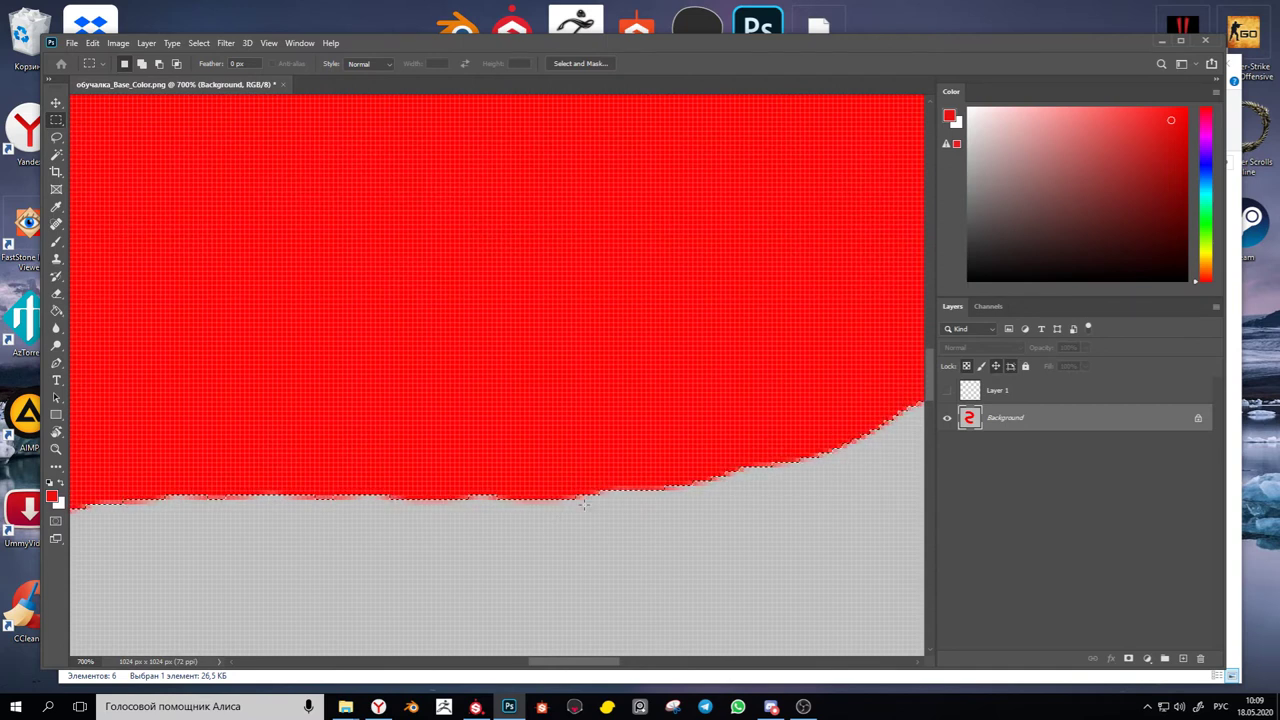
{"action": "key", "text": "ctrl+minus"}
{"action": "key", "text": "ctrl+minus"}
{"action": "key", "text": "ctrl+minus"}
{"action": "key", "text": "ctrl+minus"}
{"action": "key", "text": "ctrl+minus"}
{"action": "key", "text": "ctrl+minus"}
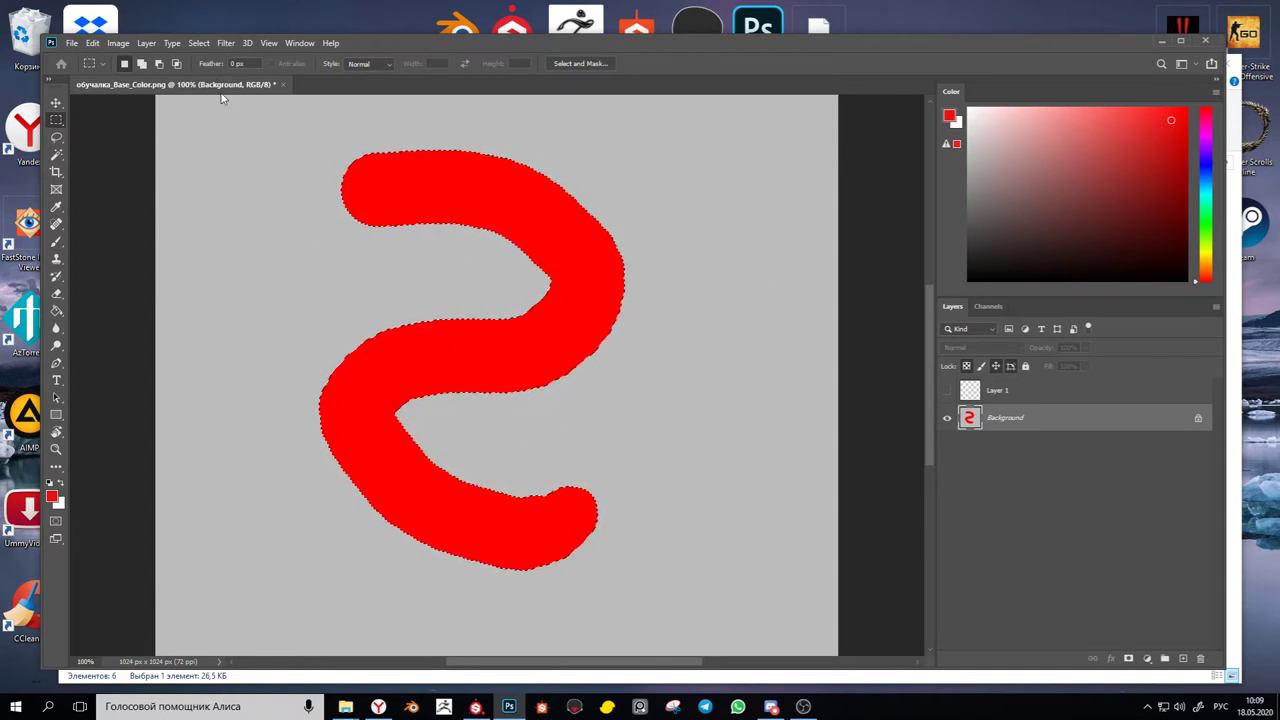
Contract the selection around the red shape by 2 pixels
{"action": "left_click", "coordinate": [202, 43]}
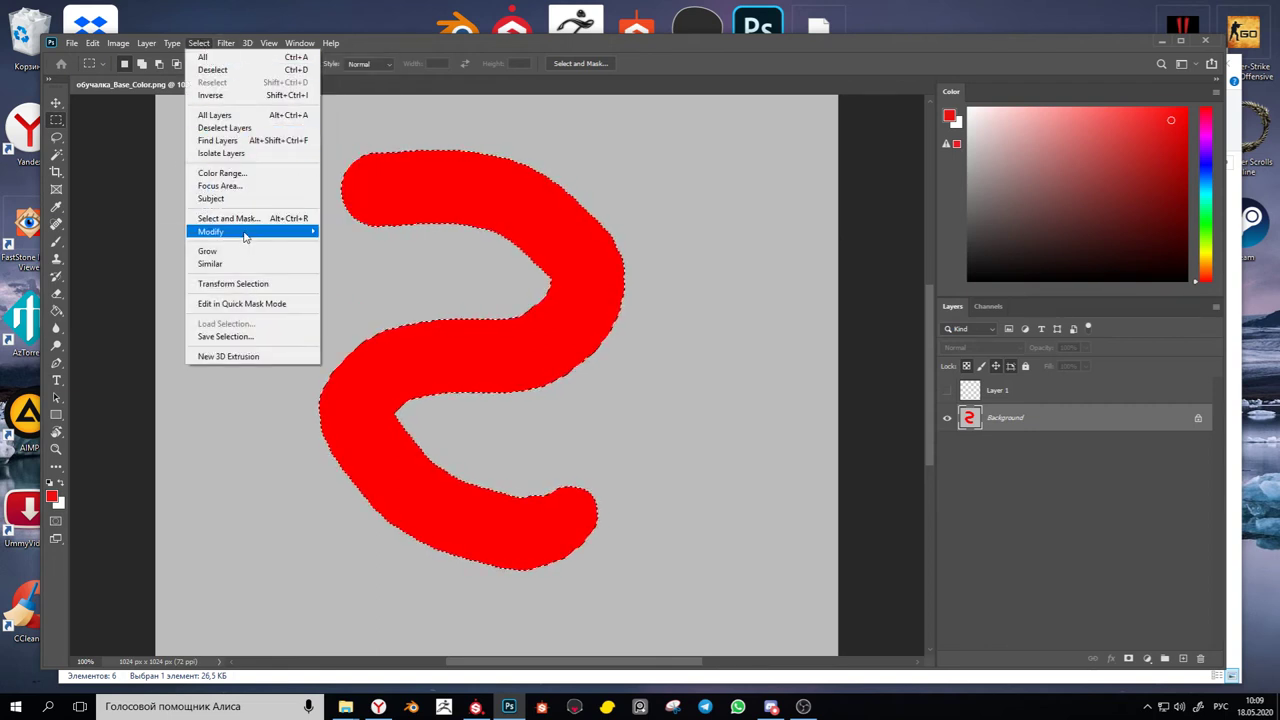
{"action": "mouse_move", "coordinate": [244, 233]}
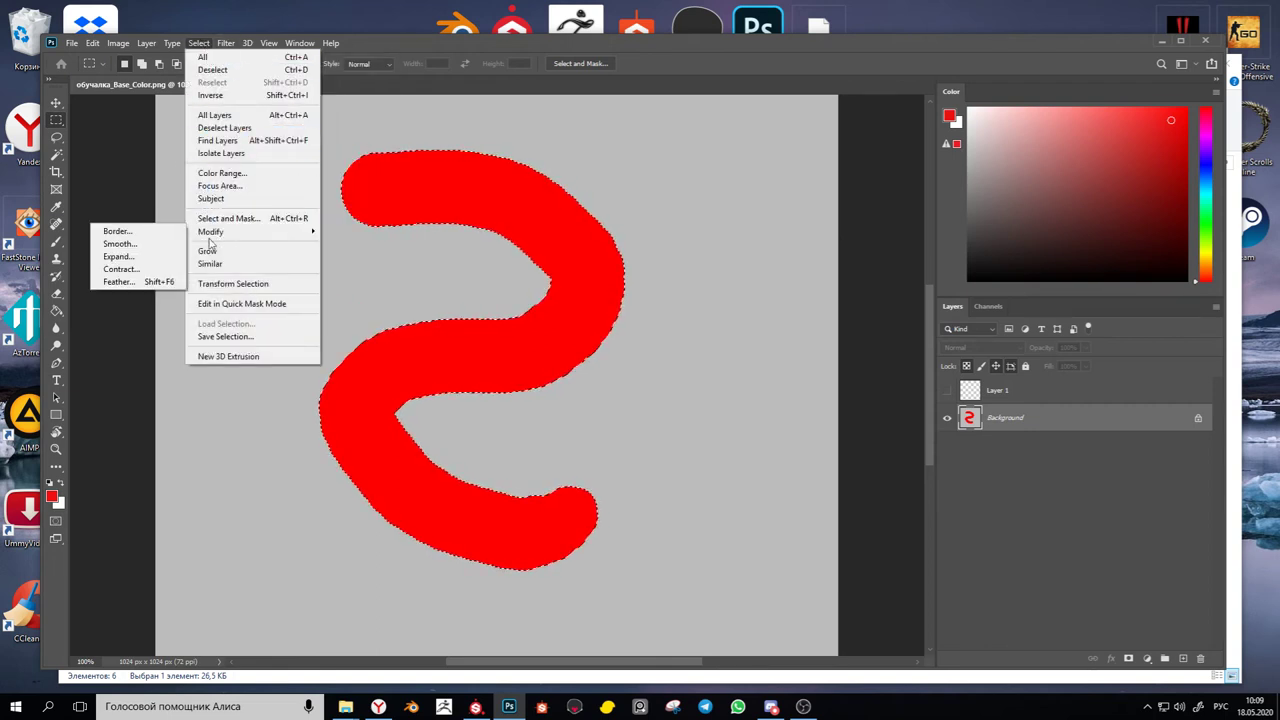
{"action": "left_click", "coordinate": [156, 272]}
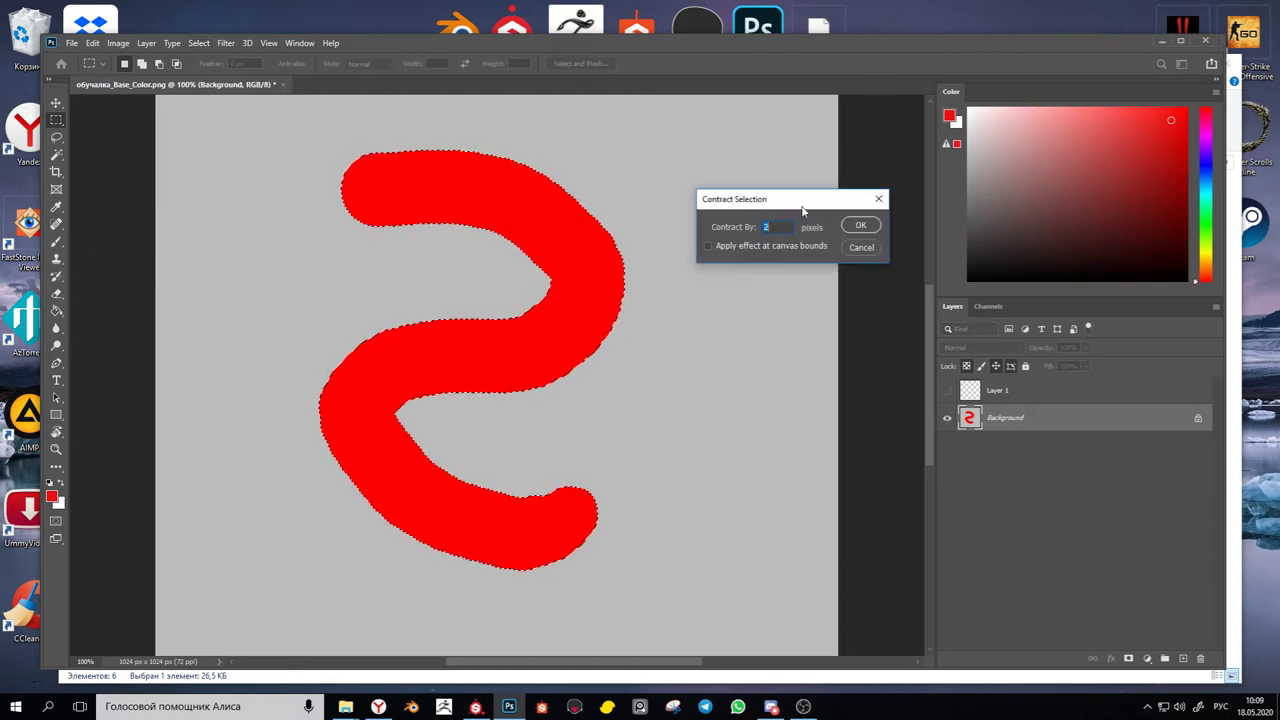
{"action": "left_click_drag", "start_coordinate": [800, 204], "coordinate": [773, 197]}
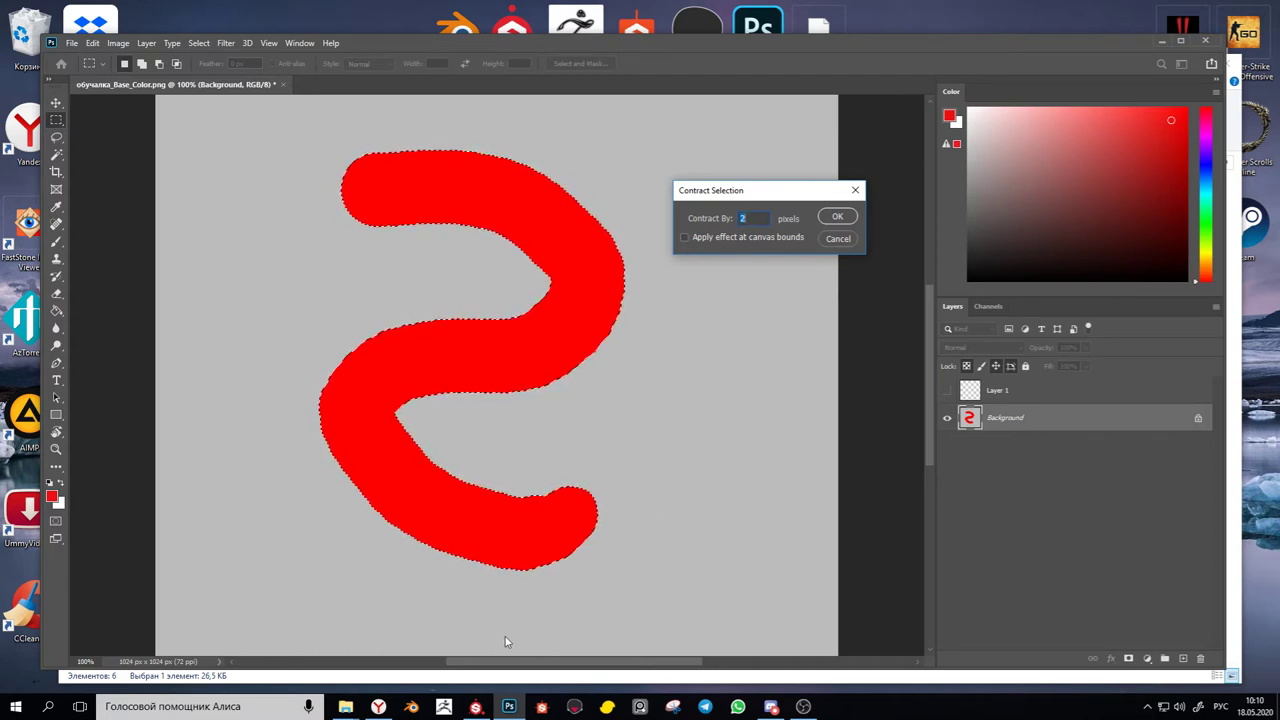
{"action": "left_click", "coordinate": [838, 218]}
{"action": "key", "text": "ctrl+d"}
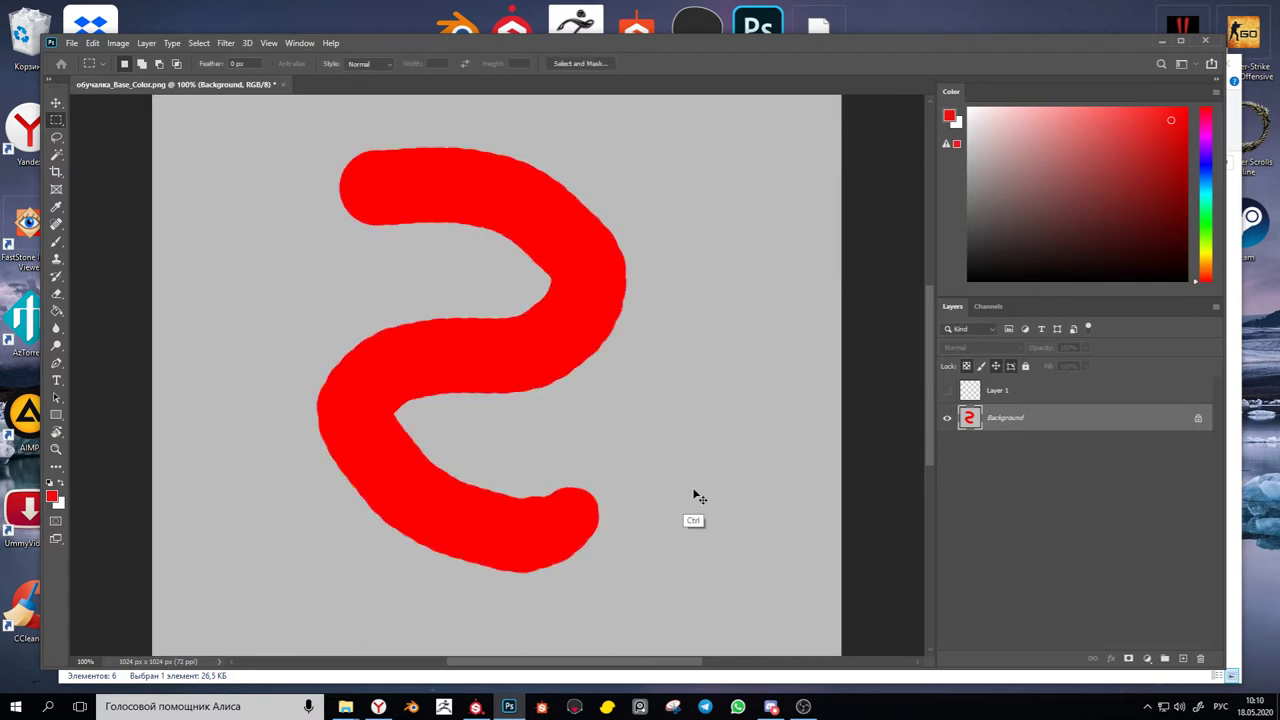
Check up close how far the contracted selection sits inside the red shape's edge
{"action": "key", "text": "ctrl+plus"}
{"action": "key", "text": "ctrl+plus"}
{"action": "key", "text": "ctrl+plus"}
{"action": "key", "text": "ctrl+plus"}
{"action": "key", "text": "ctrl+plus"}
{"action": "key", "text": "ctrl+plus"}
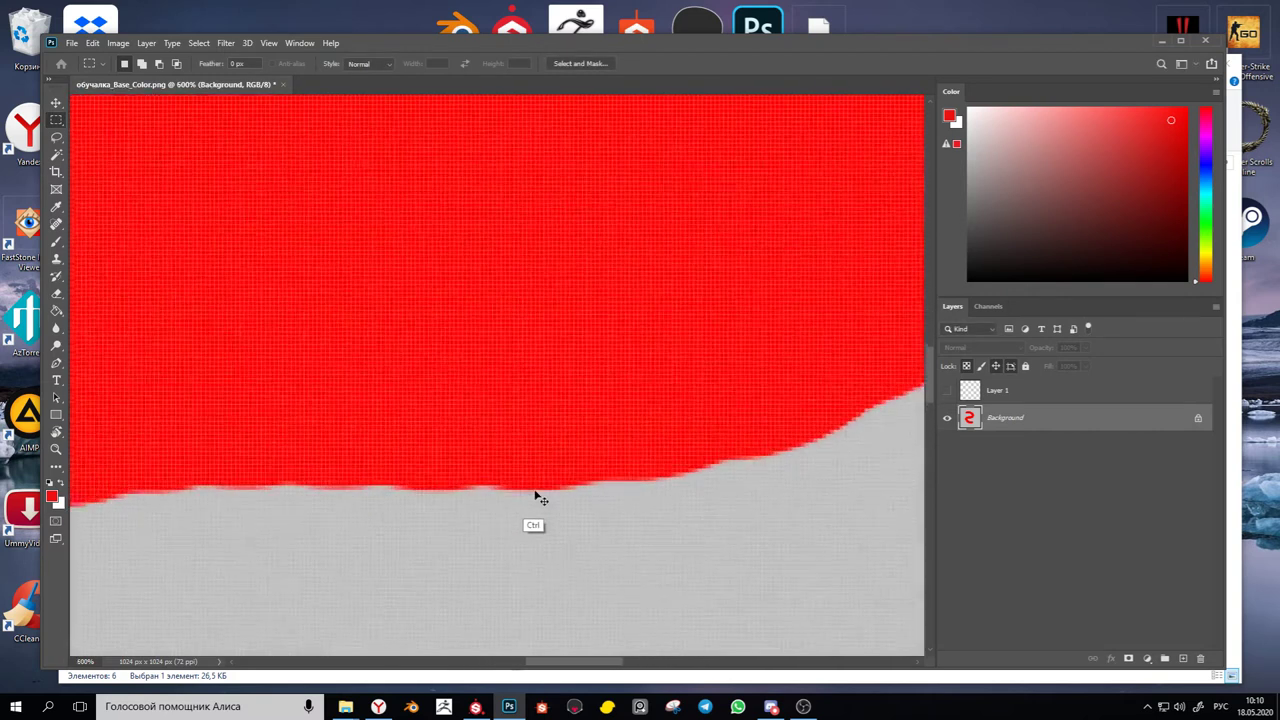
{"action": "key", "text": "ctrl+minus"}
{"action": "key", "text": "ctrl+minus"}
{"action": "key", "text": "ctrl+minus"}
{"action": "key", "text": "ctrl+minus"}
{"action": "key", "text": "ctrl+minus"}
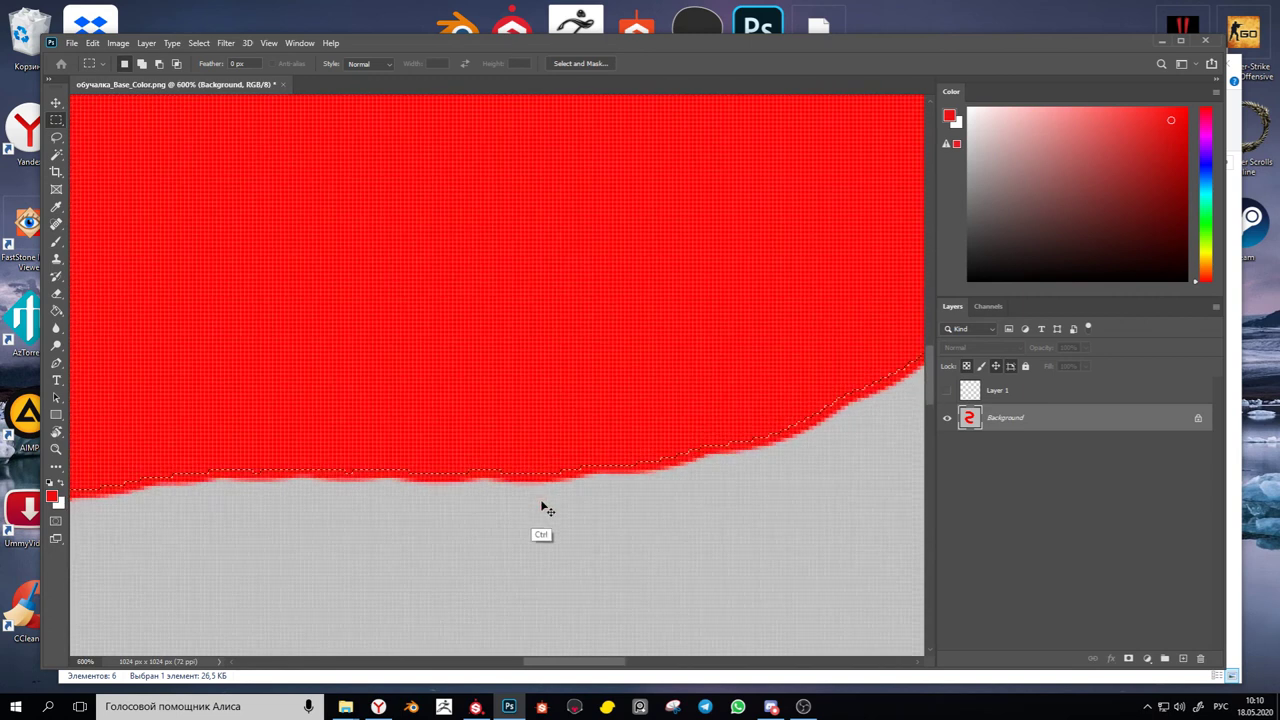
{"action": "key", "text": "ctrl+minus"}
{"action": "key", "text": "ctrl+minus"}
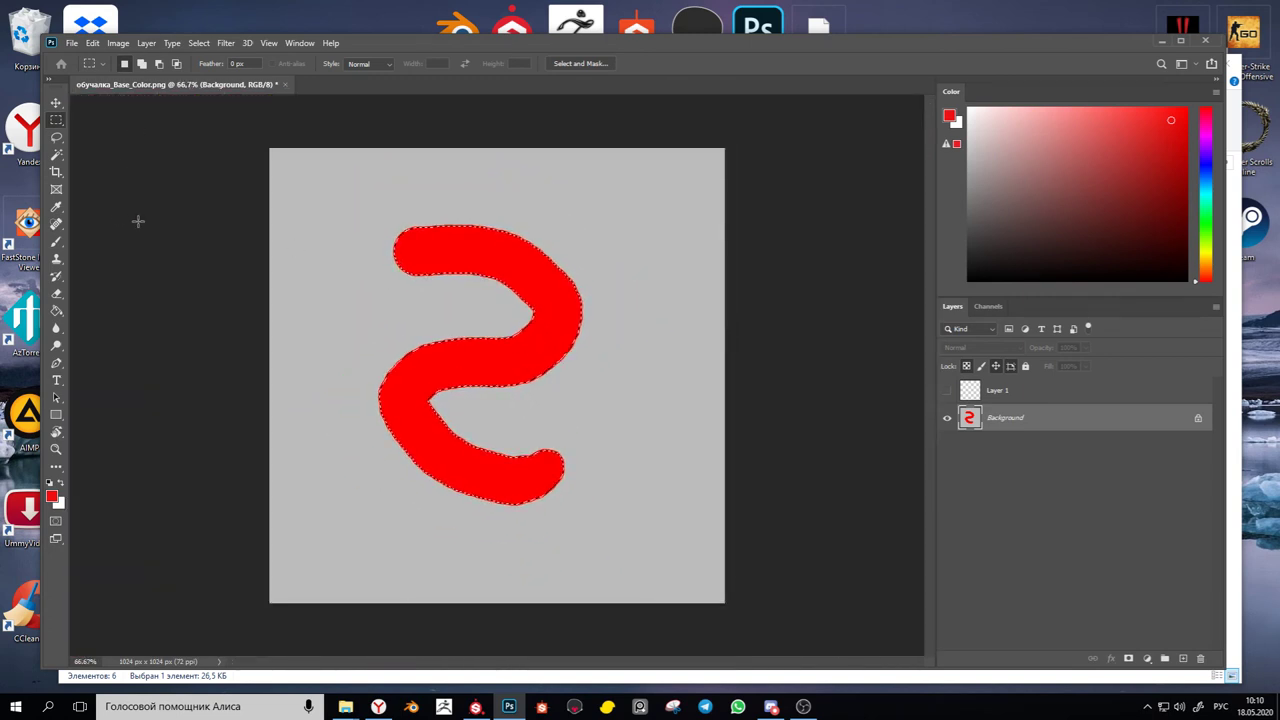
Make Layer 1 visible and active, set the foreground to white and the background to black, and brush the selected shape white
{"action": "left_click", "coordinate": [985, 392]}
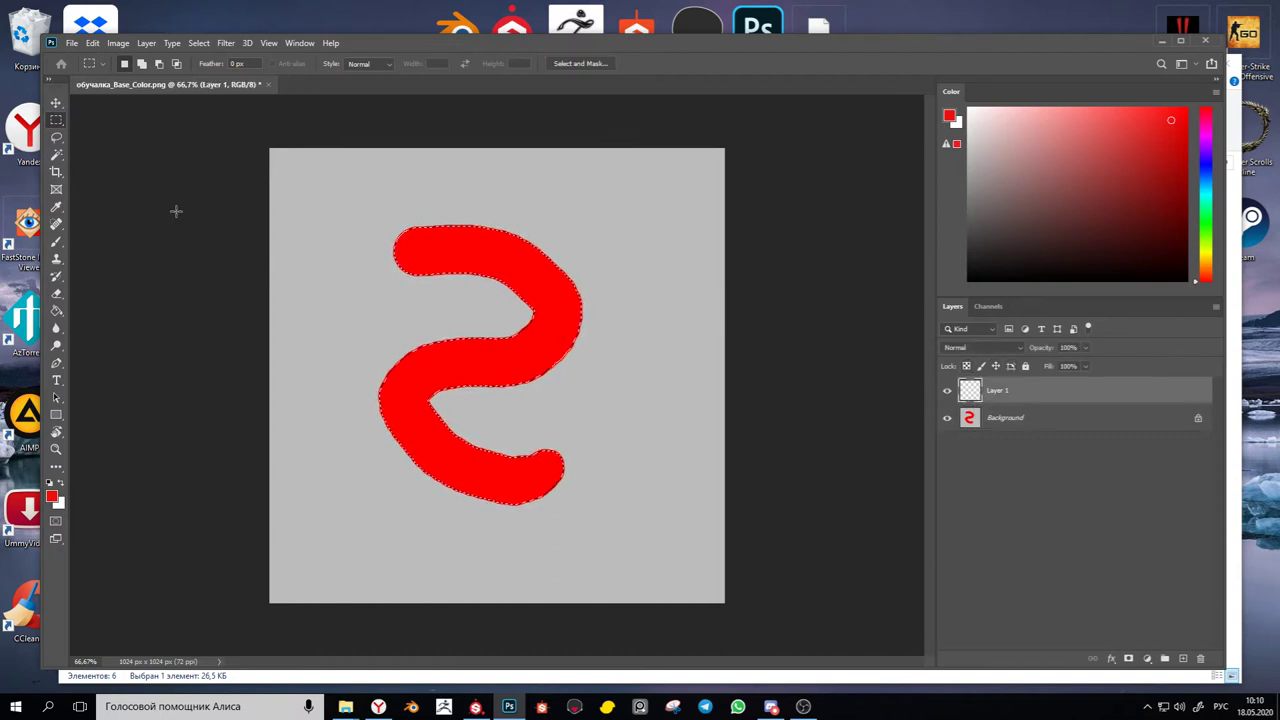
{"action": "left_click", "coordinate": [60, 240]}
{"action": "left_click", "coordinate": [55, 499]}
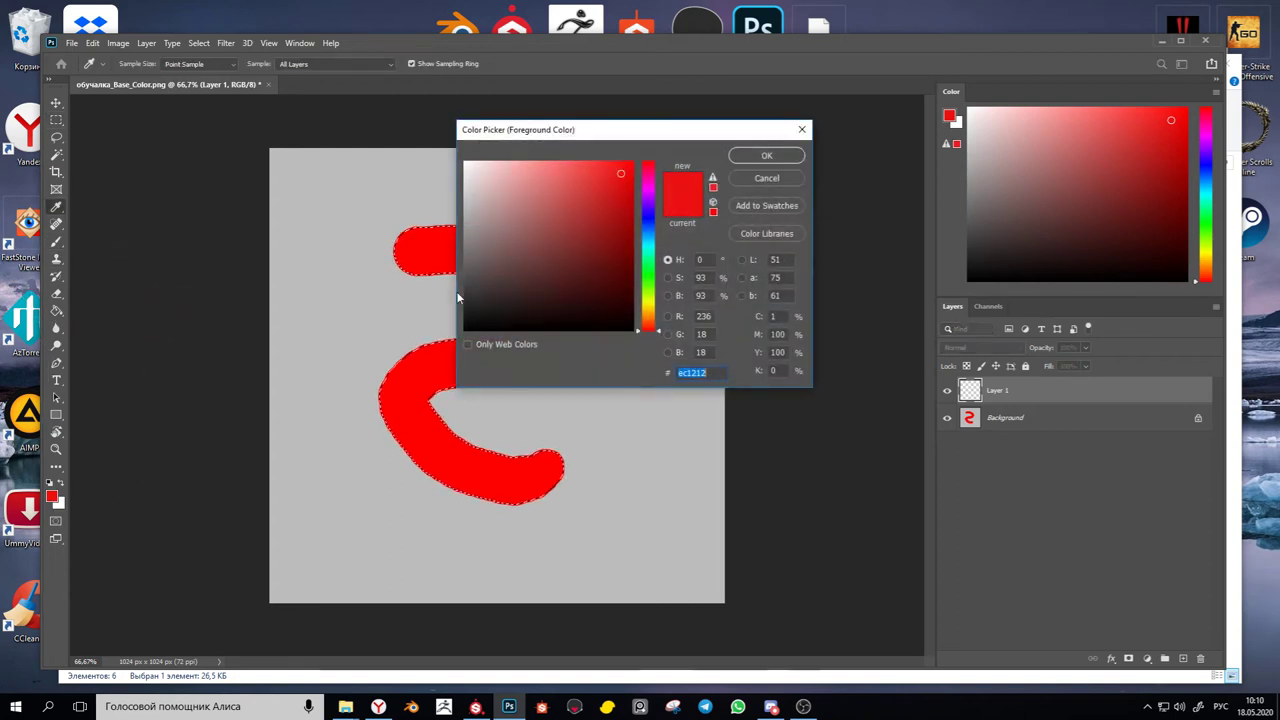
{"action": "left_click_drag", "start_coordinate": [480, 300], "coordinate": [464, 329]}
{"action": "left_click", "coordinate": [764, 156]}
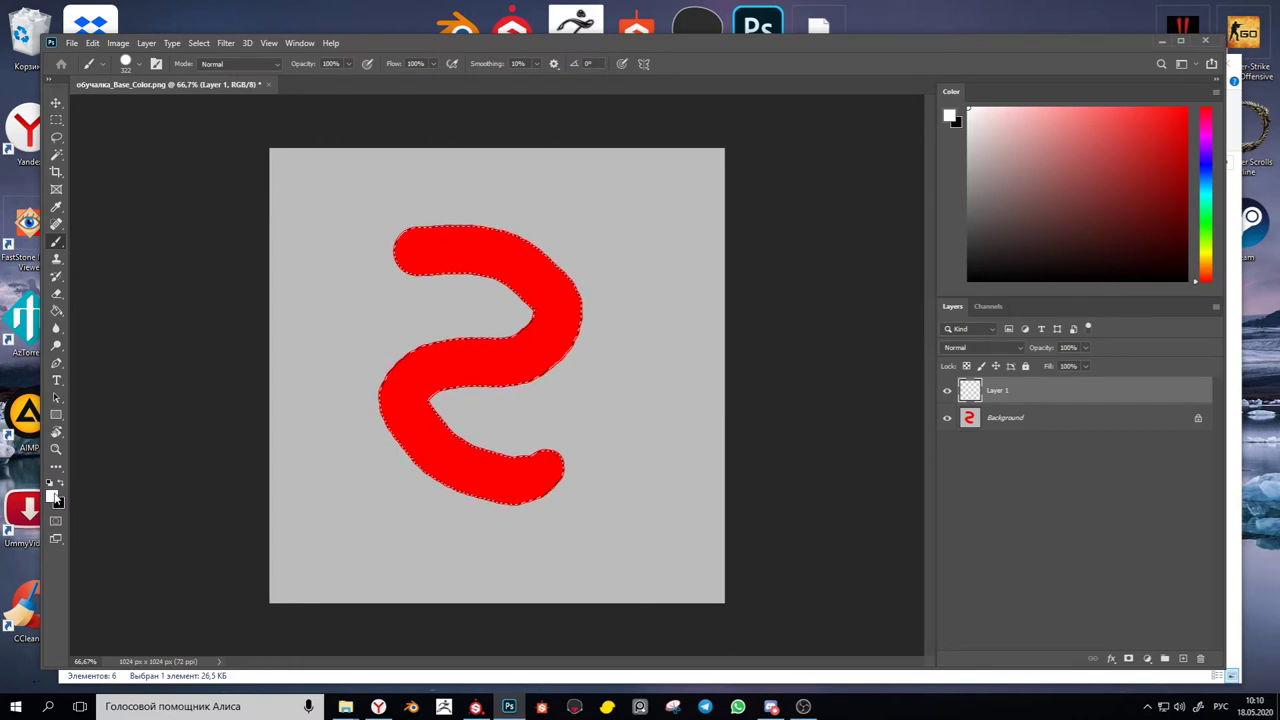
{"action": "left_click", "coordinate": [56, 499]}
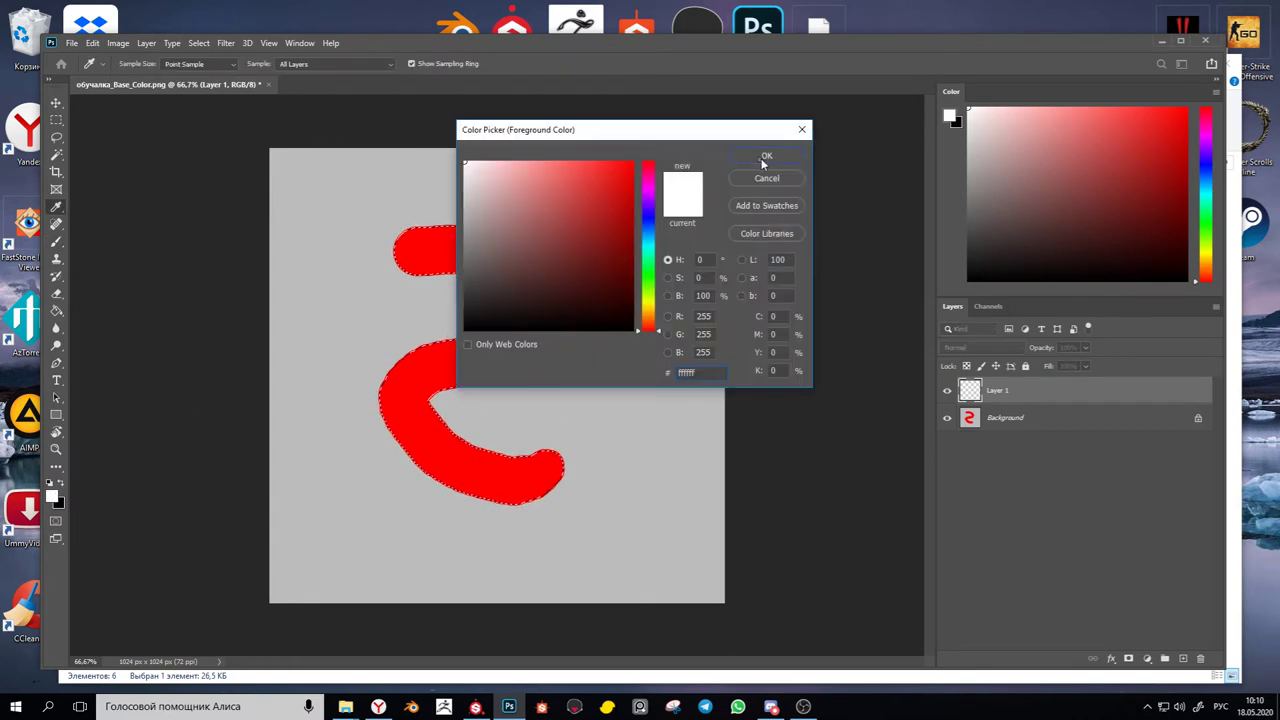
{"action": "left_click", "coordinate": [768, 158]}
{"action": "key", "text": "b"}
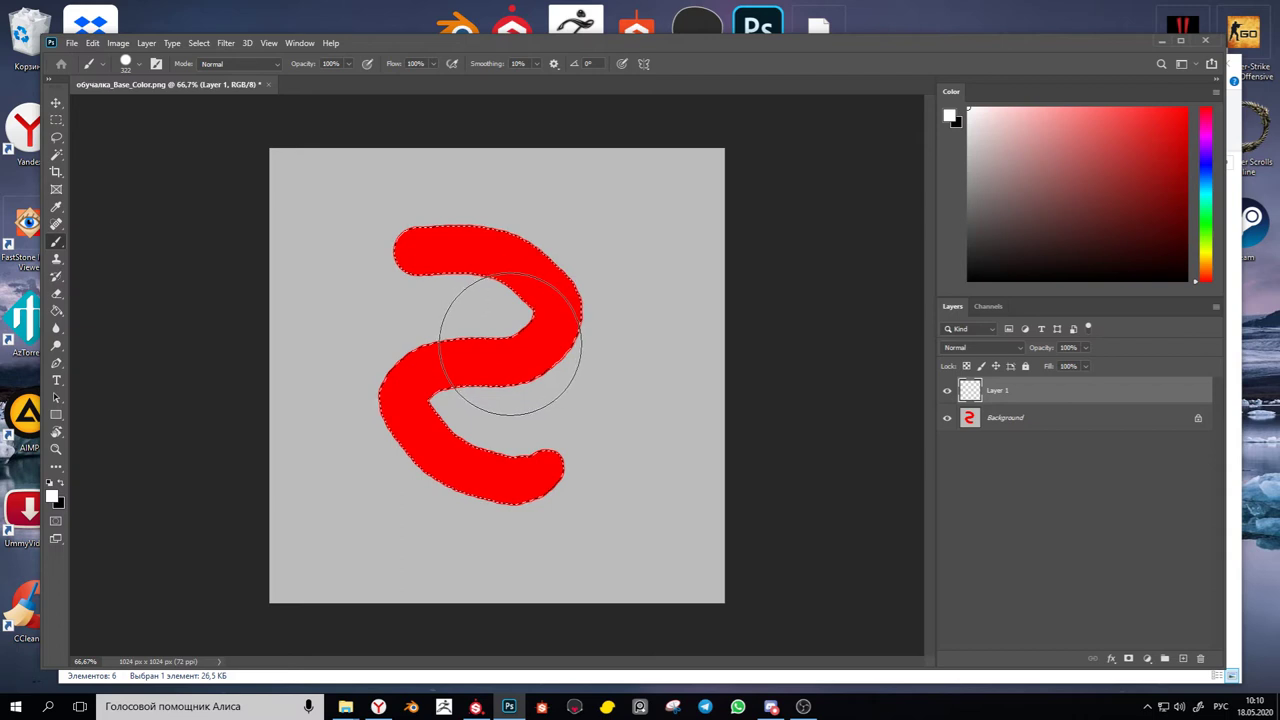
{"action": "mouse_move", "coordinate": [394, 251]}
{"action": "left_mouse_down"}
{"action": "mouse_move", "coordinate": [542, 273]}
{"action": "mouse_move", "coordinate": [421, 406]}
{"action": "mouse_move", "coordinate": [462, 500]}
{"action": "mouse_move", "coordinate": [563, 451]}
{"action": "left_mouse_up"}
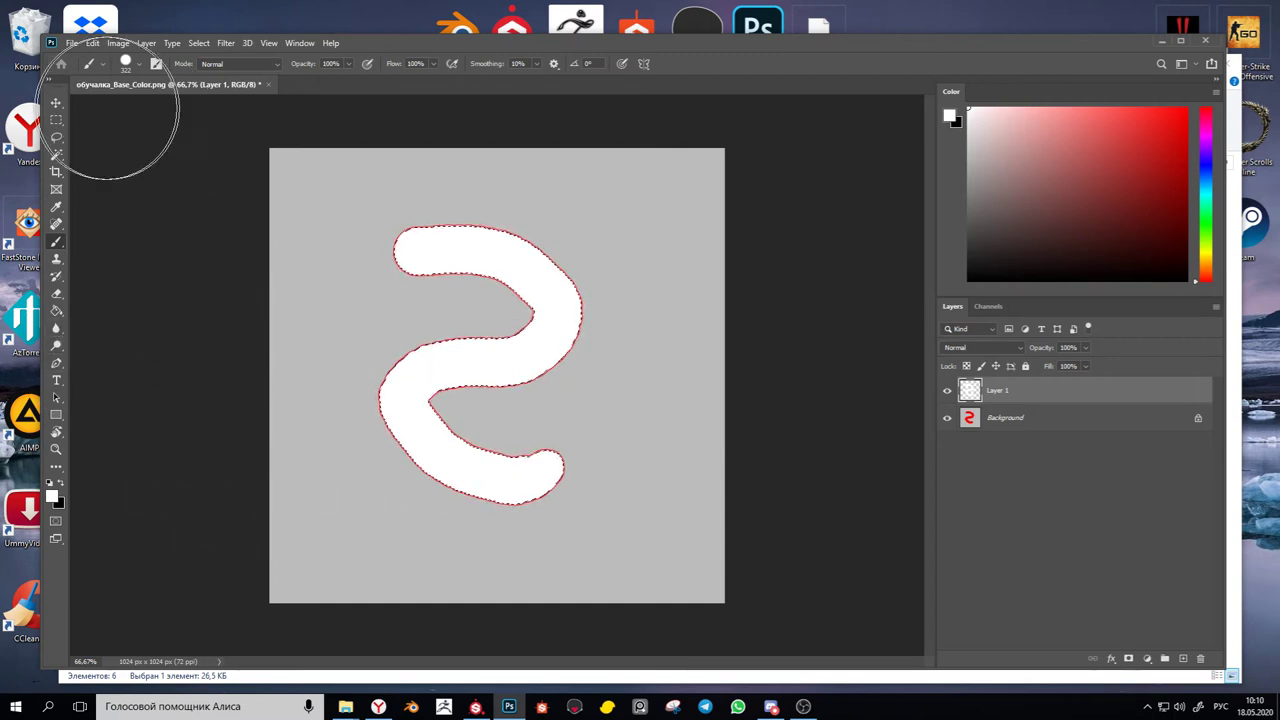
Paint the inverse of the selection black on Layer 1 with the Brush and hide the Background layer
{"action": "left_click", "coordinate": [57, 121]}
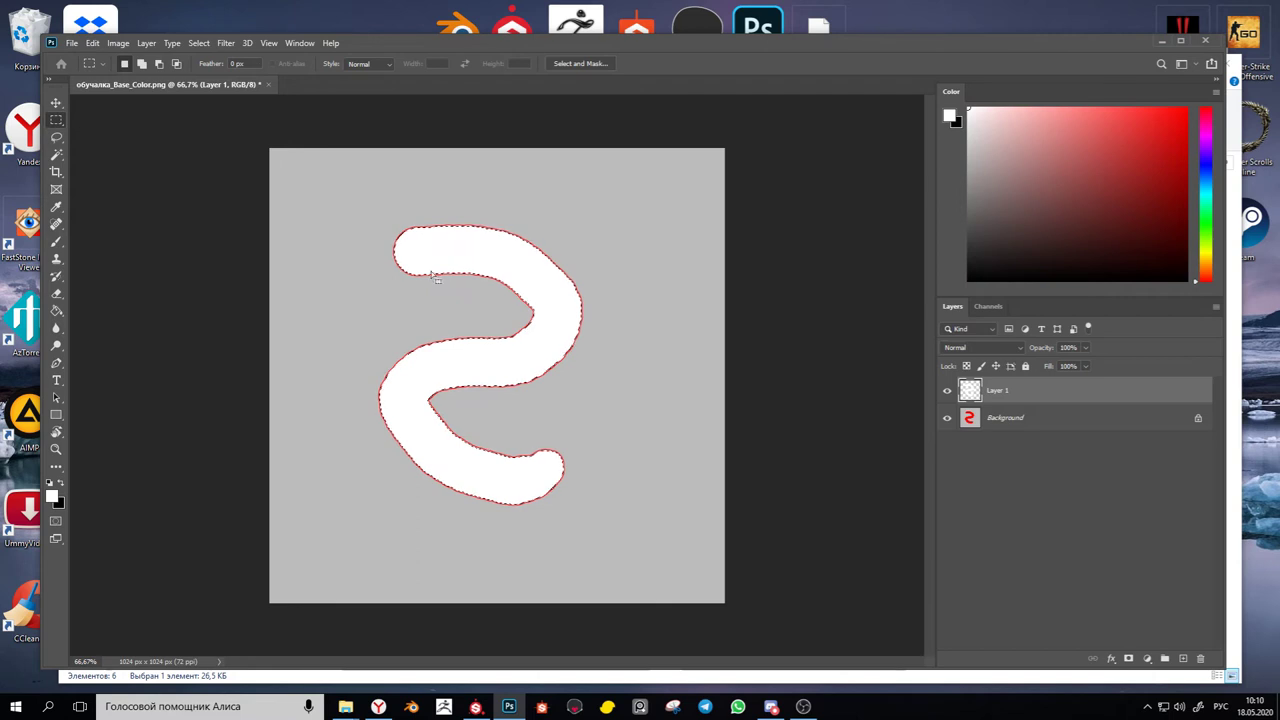
{"action": "right_click", "coordinate": [458, 292]}
{"action": "left_click", "coordinate": [490, 309]}
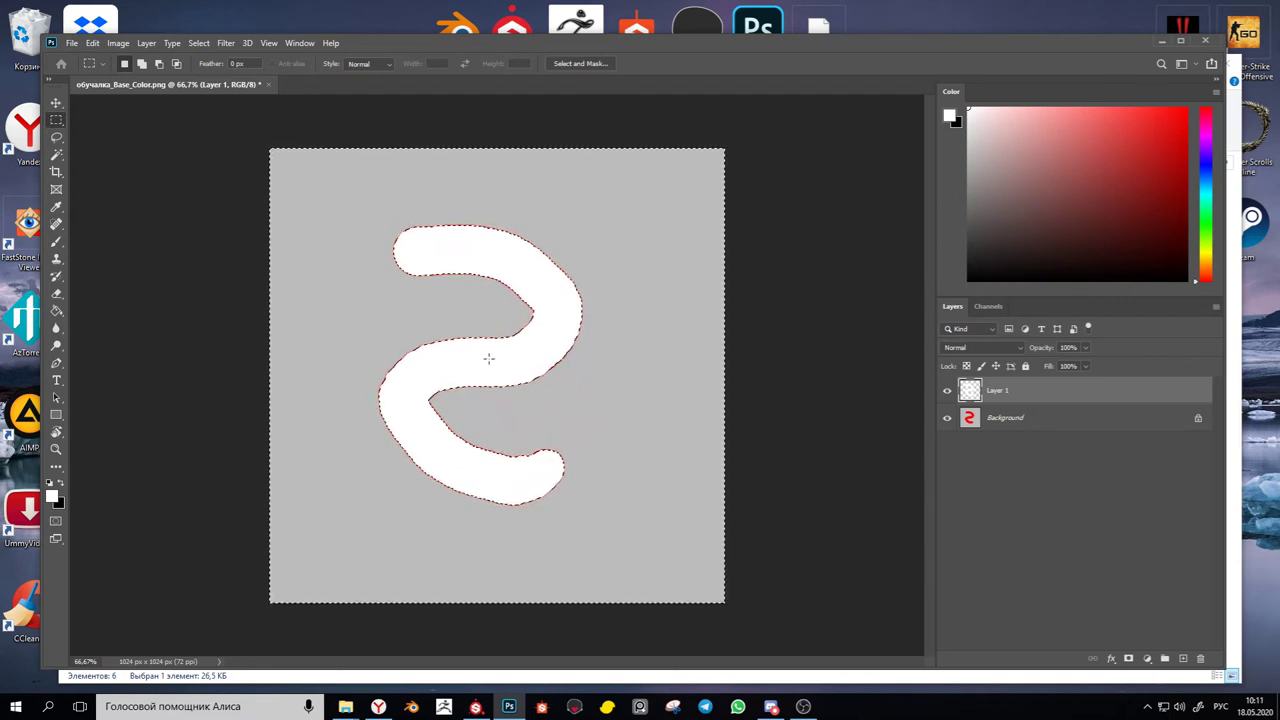
{"action": "left_click", "coordinate": [57, 242]}
{"action": "left_click", "coordinate": [61, 483]}
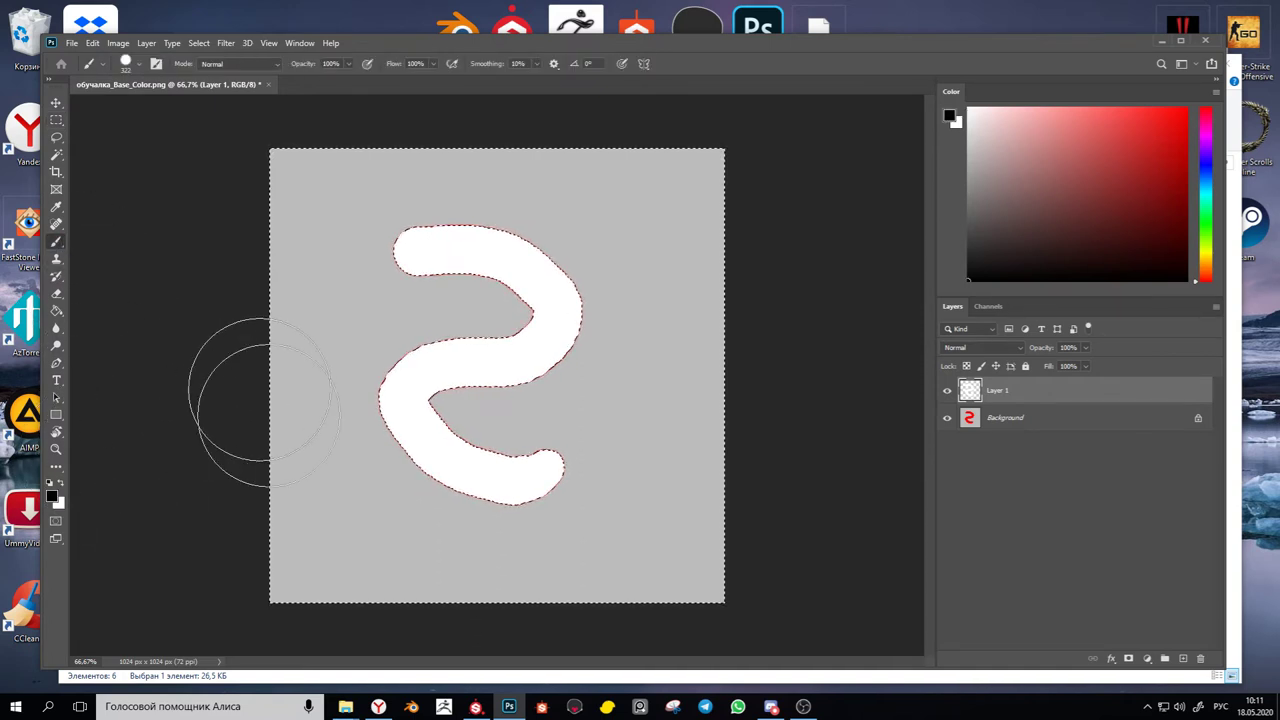
{"action": "mouse_move", "coordinate": [385, 511]}
{"action": "left_mouse_down"}
{"action": "mouse_move", "coordinate": [419, 305]}
{"action": "mouse_move", "coordinate": [286, 585]}
{"action": "mouse_move", "coordinate": [271, 322]}
{"action": "mouse_move", "coordinate": [339, 352]}
{"action": "mouse_move", "coordinate": [421, 355]}
{"action": "mouse_move", "coordinate": [508, 218]}
{"action": "mouse_move", "coordinate": [576, 158]}
{"action": "mouse_move", "coordinate": [644, 160]}
{"action": "mouse_move", "coordinate": [676, 195]}
{"action": "mouse_move", "coordinate": [701, 375]}
{"action": "mouse_move", "coordinate": [683, 625]}
{"action": "mouse_move", "coordinate": [681, 500]}
{"action": "mouse_move", "coordinate": [601, 460]}
{"action": "mouse_move", "coordinate": [457, 500]}
{"action": "left_mouse_up"}
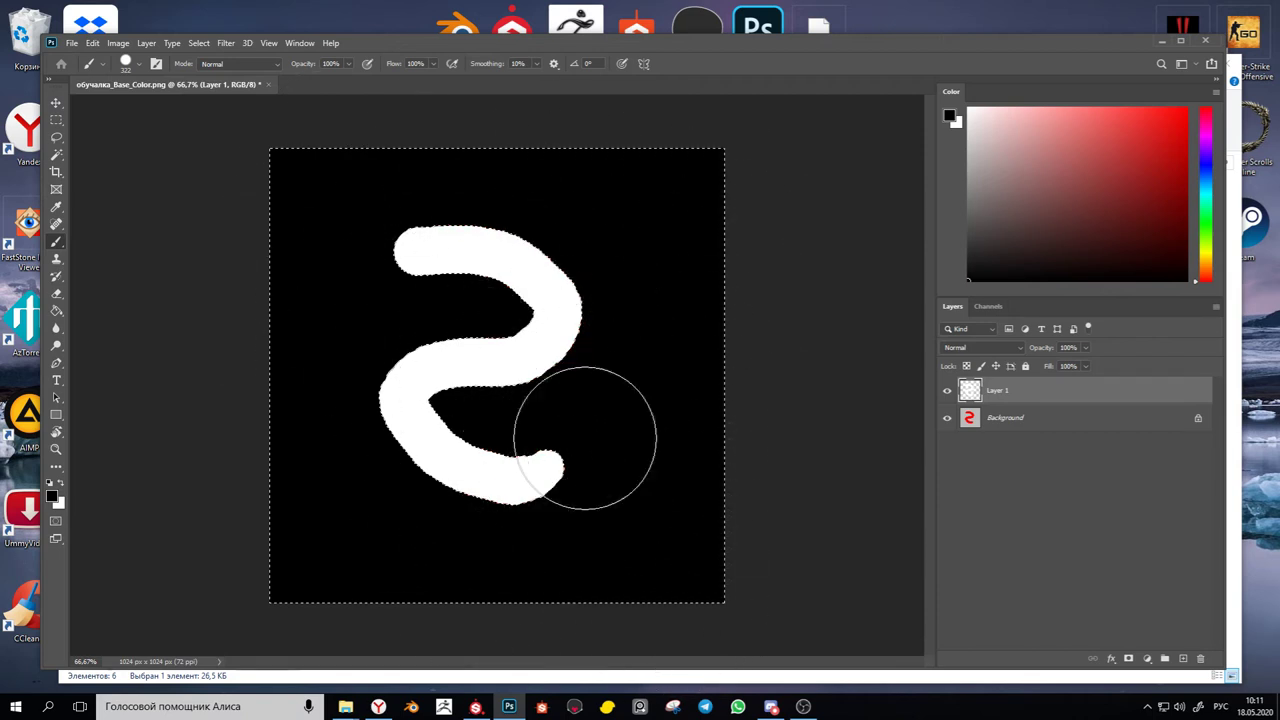
{"action": "left_click", "coordinate": [947, 418]}
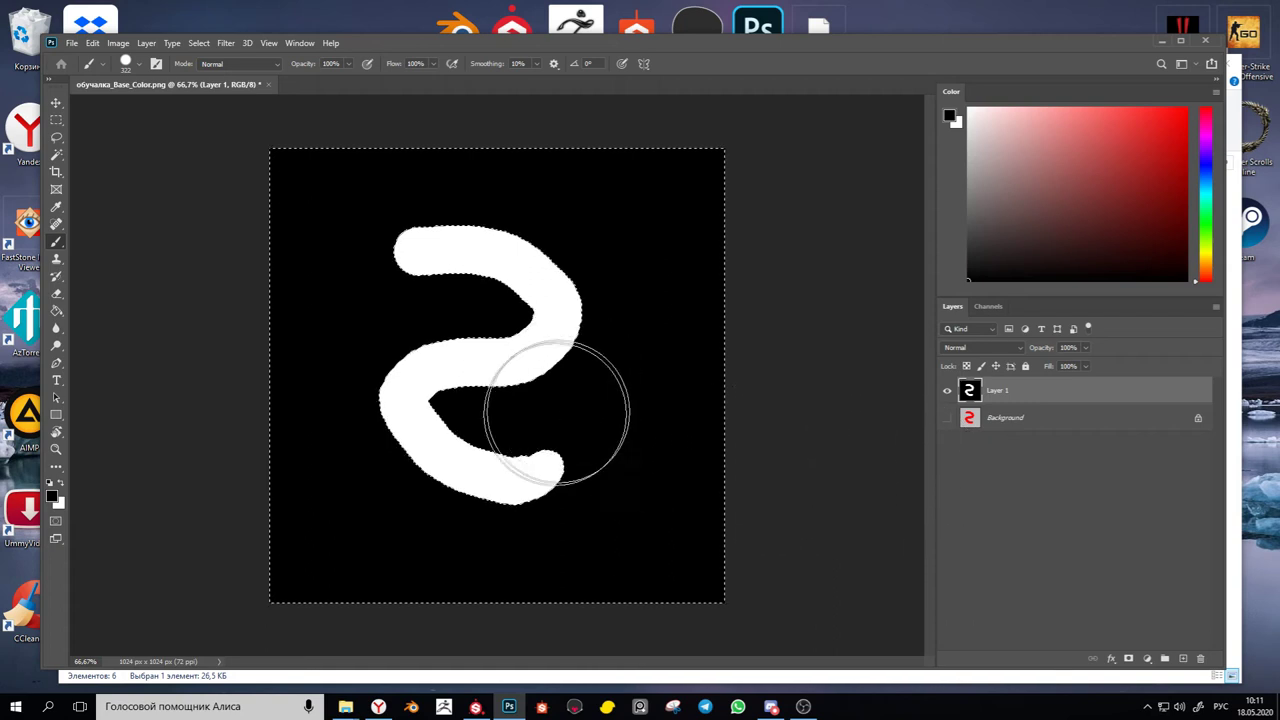
Inspect the border between the white shape and the black surroundings along its whole contour
{"action": "scroll", "coordinate": [557, 470], "scroll_direction": "up", "scroll_amount": 10}
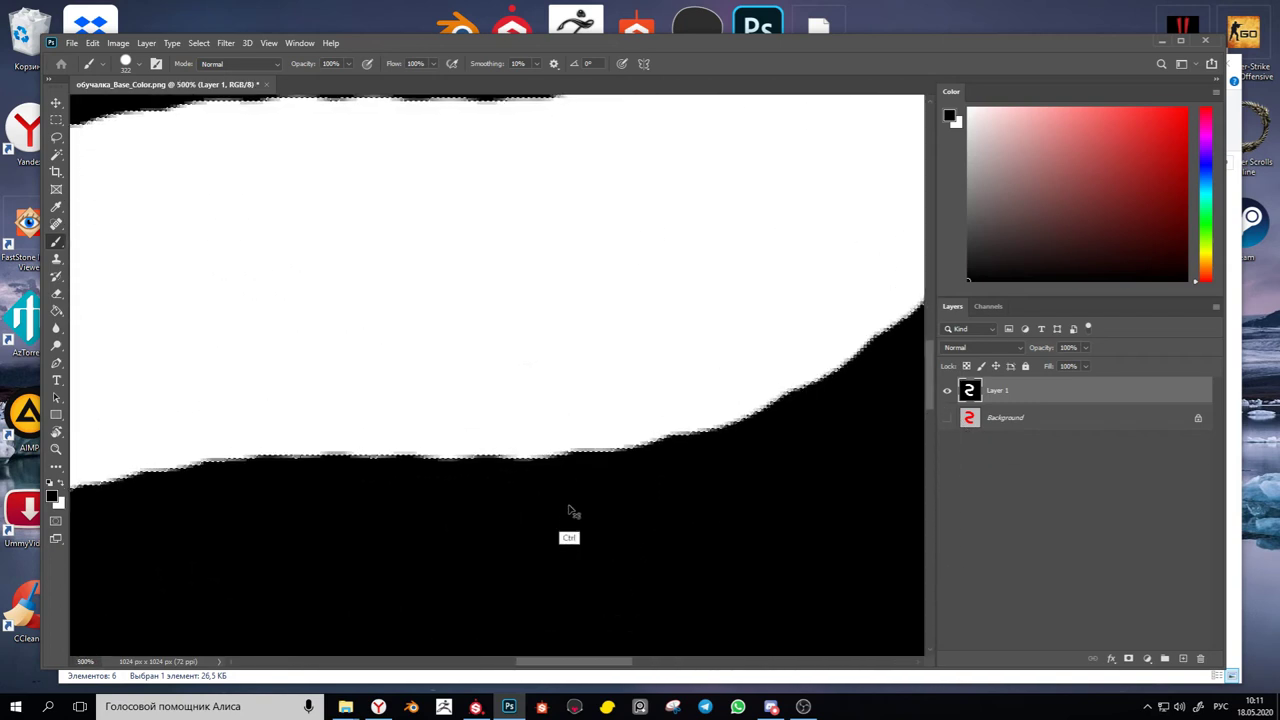
{"action": "scroll", "coordinate": [566, 511], "scroll_direction": "up", "scroll_amount": 3}
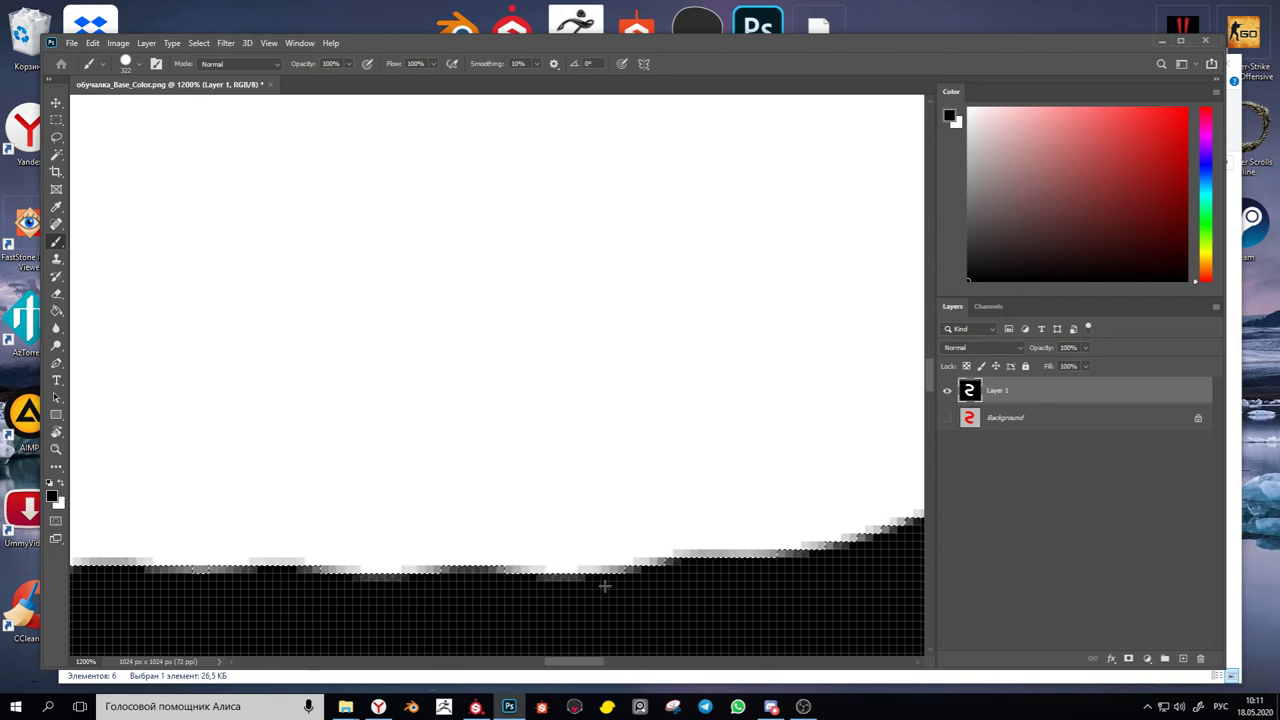
{"action": "scroll", "coordinate": [931, 390], "scroll_direction": "down", "scroll_amount": 3}
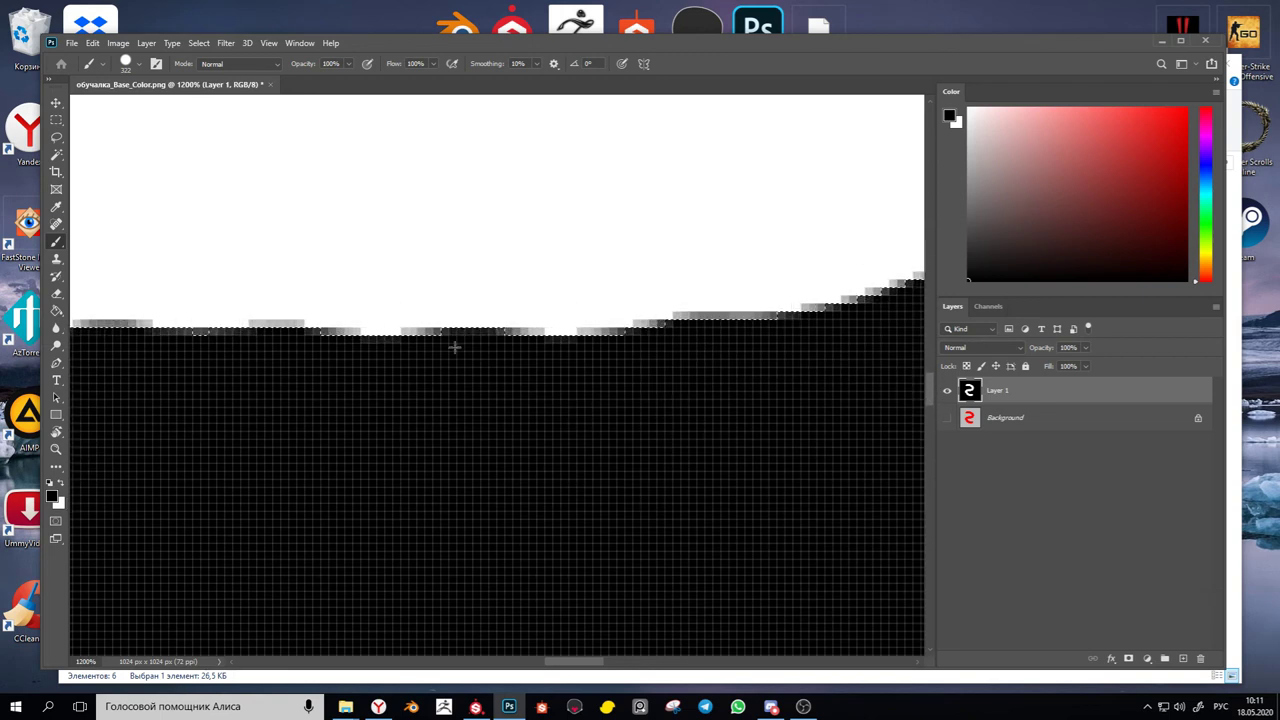
{"action": "scroll", "coordinate": [709, 368], "scroll_direction": "down", "scroll_amount": 5}
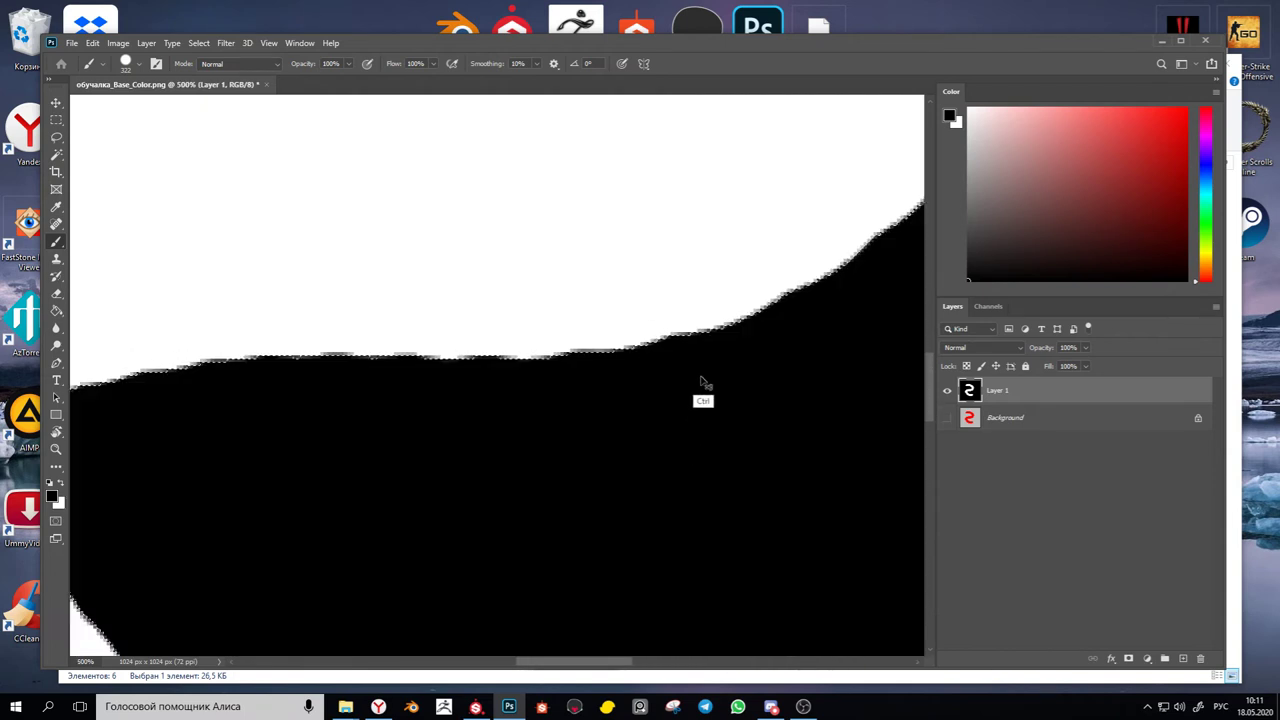
{"action": "scroll", "coordinate": [706, 369], "scroll_direction": "down", "scroll_amount": 3}
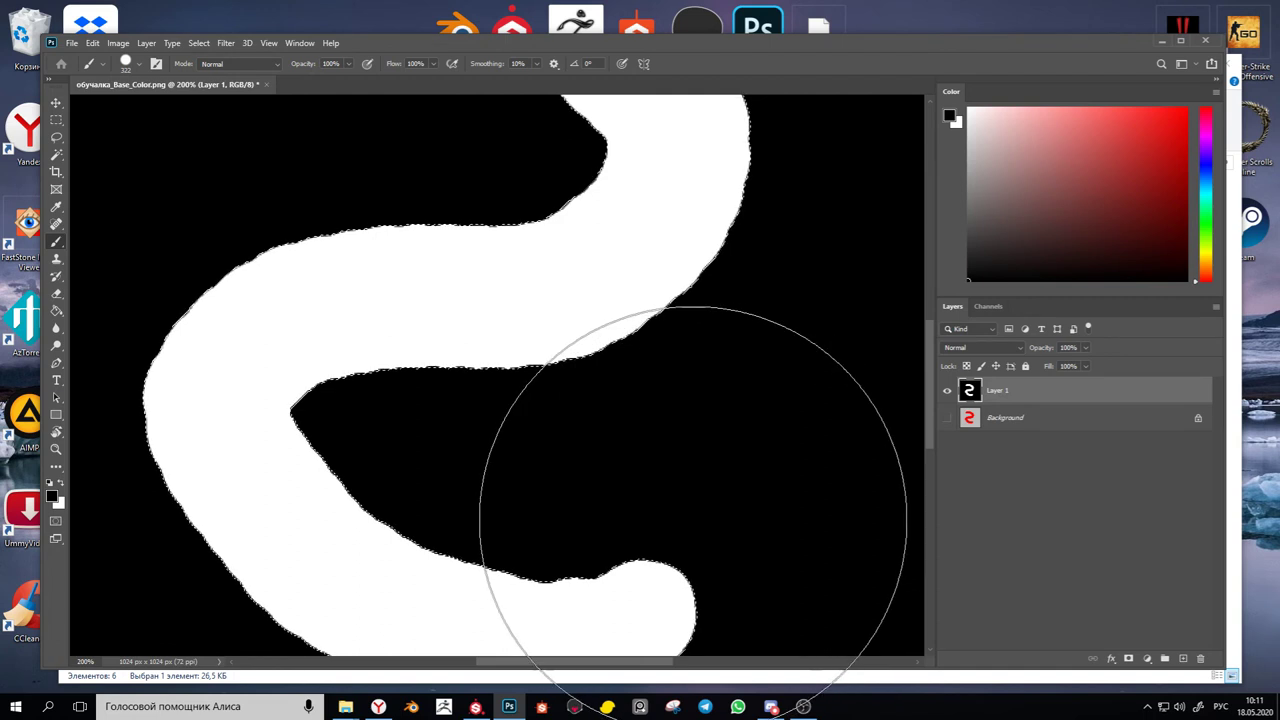
{"action": "mouse_move", "coordinate": [694, 543]}
{"action": "left_mouse_down"}
{"action": "mouse_move", "coordinate": [716, 253]}
{"action": "mouse_move", "coordinate": [730, 267]}
{"action": "left_mouse_up"}
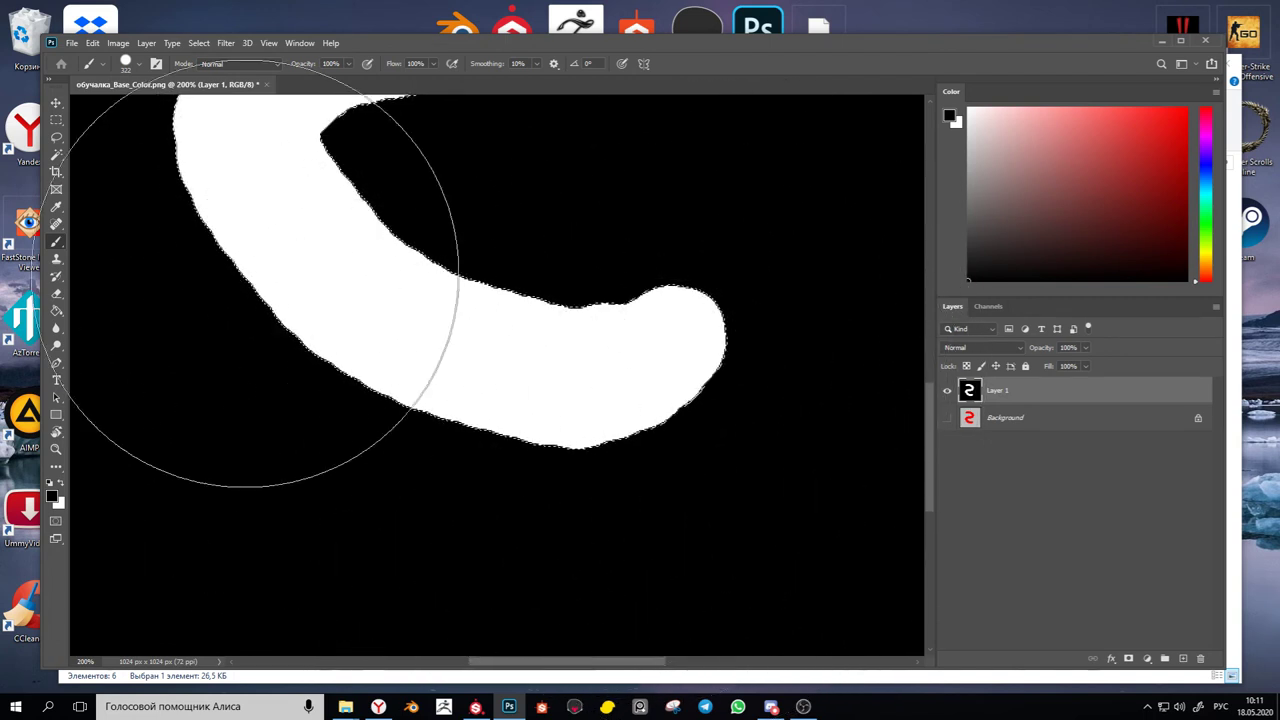
{"action": "mouse_move", "coordinate": [240, 265]}
{"action": "left_mouse_down"}
{"action": "mouse_move", "coordinate": [352, 369]}
{"action": "mouse_move", "coordinate": [320, 466]}
{"action": "left_mouse_up"}
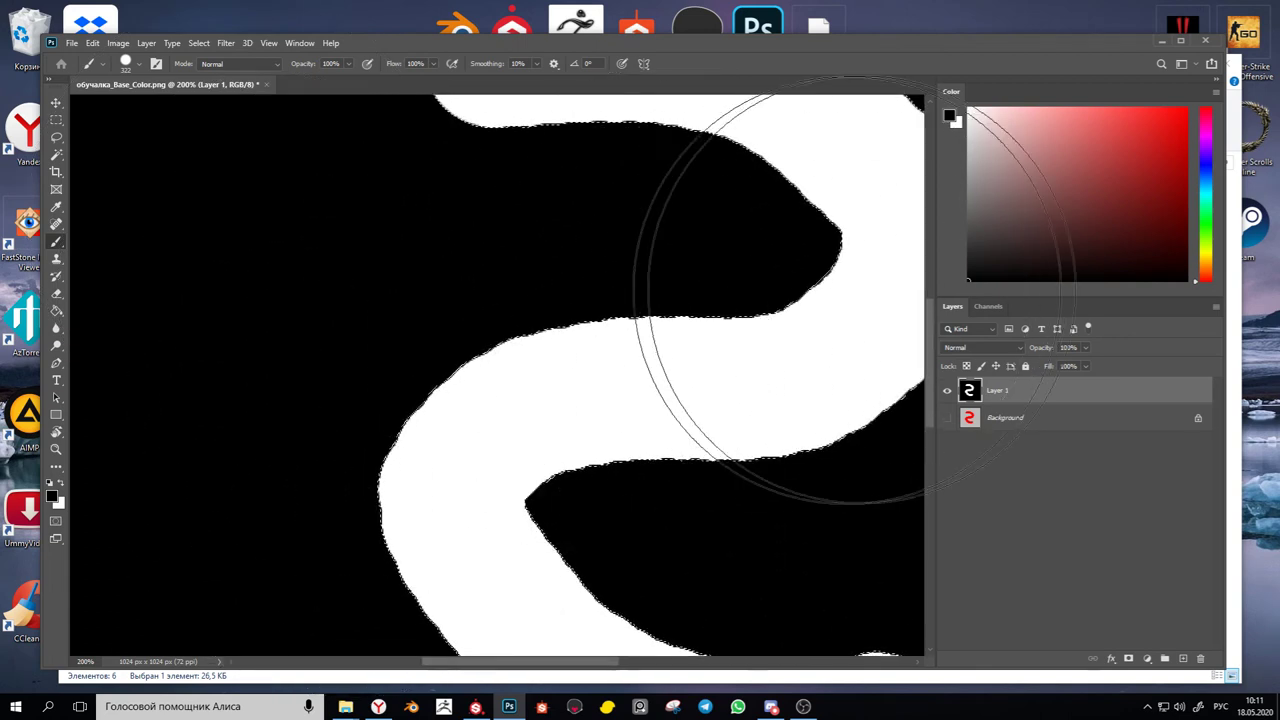
{"action": "mouse_move", "coordinate": [556, 272]}
{"action": "left_mouse_down"}
{"action": "mouse_move", "coordinate": [331, 387]}
{"action": "mouse_move", "coordinate": [306, 418]}
{"action": "left_mouse_up"}
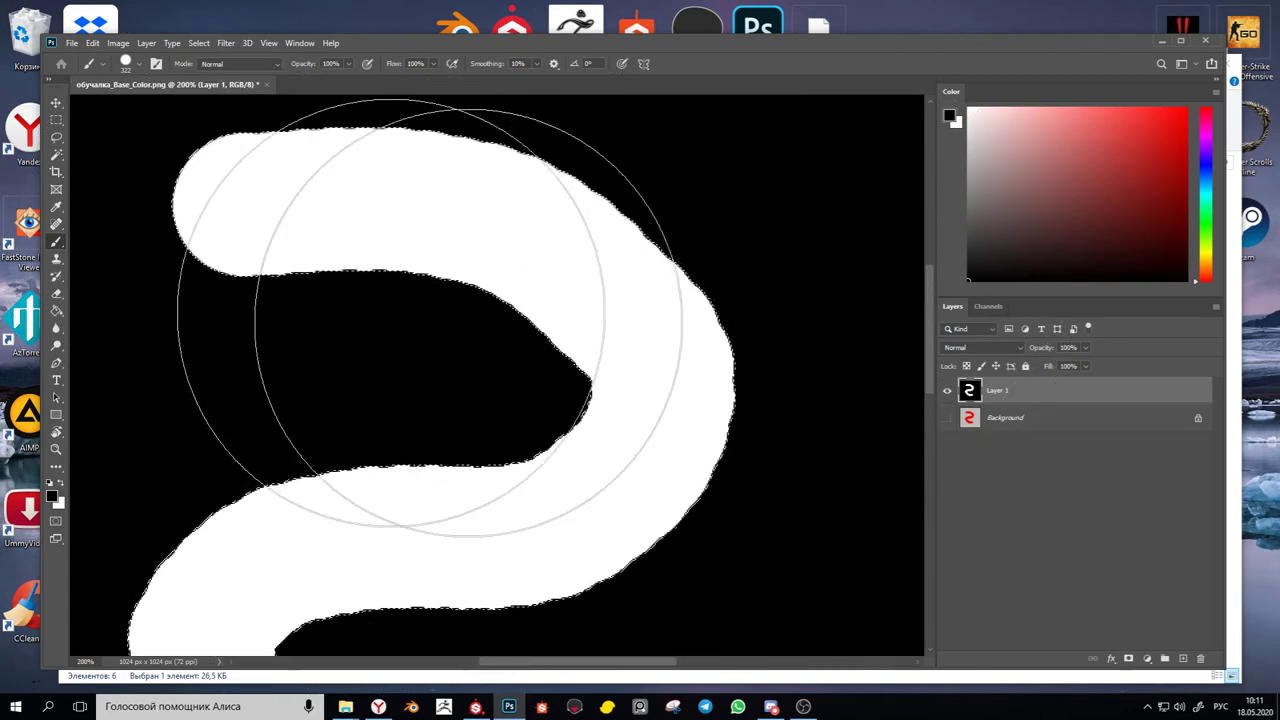
{"action": "left_click_drag", "start_coordinate": [406, 353], "coordinate": [443, 460]}
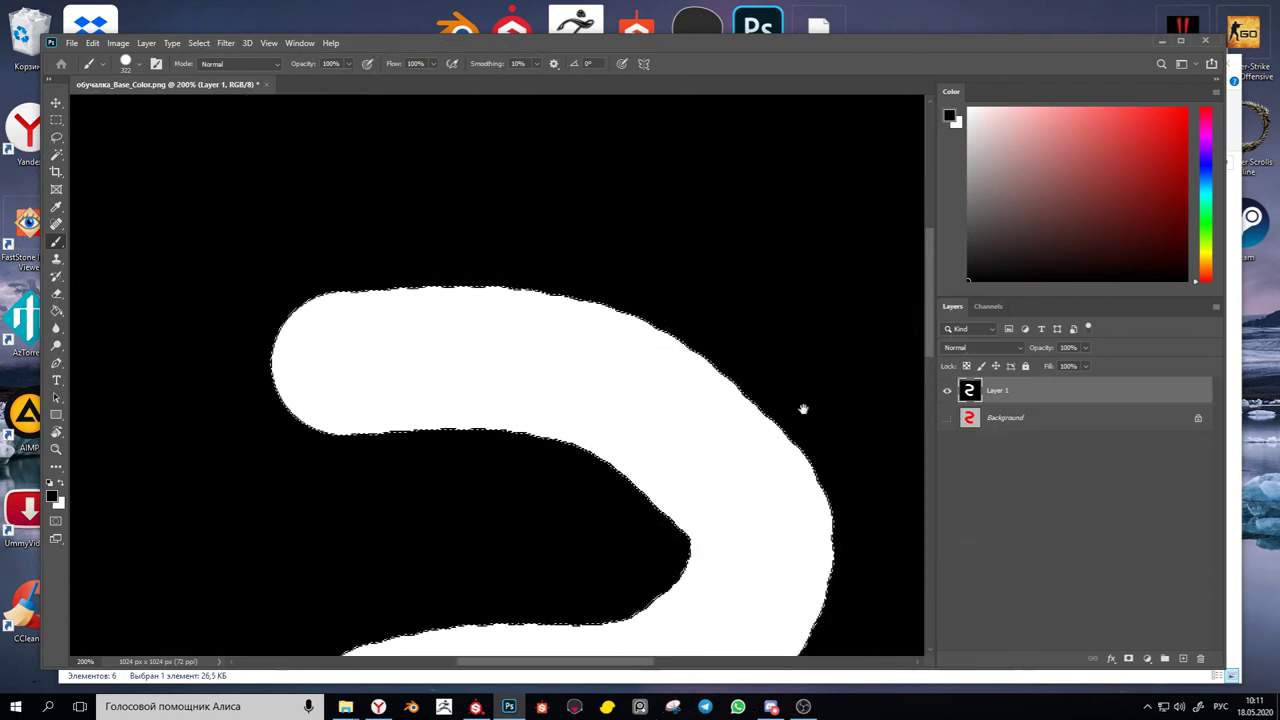
{"action": "left_click_drag", "start_coordinate": [803, 406], "coordinate": [616, 155]}
{"action": "left_click_drag", "start_coordinate": [491, 541], "coordinate": [723, 351]}
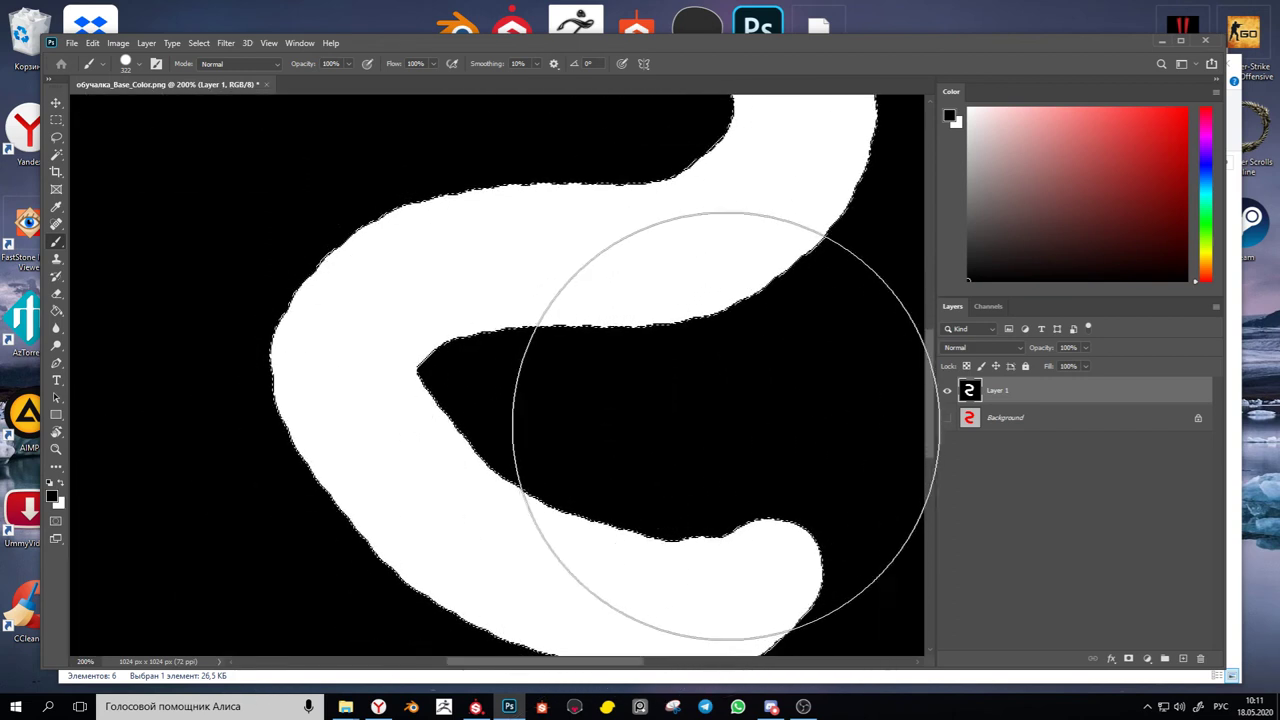
Fit the whole image in view and deselect the area around the white shape
{"action": "key", "text": "ctrl+z"}
{"action": "key", "text": "ctrl+0"}
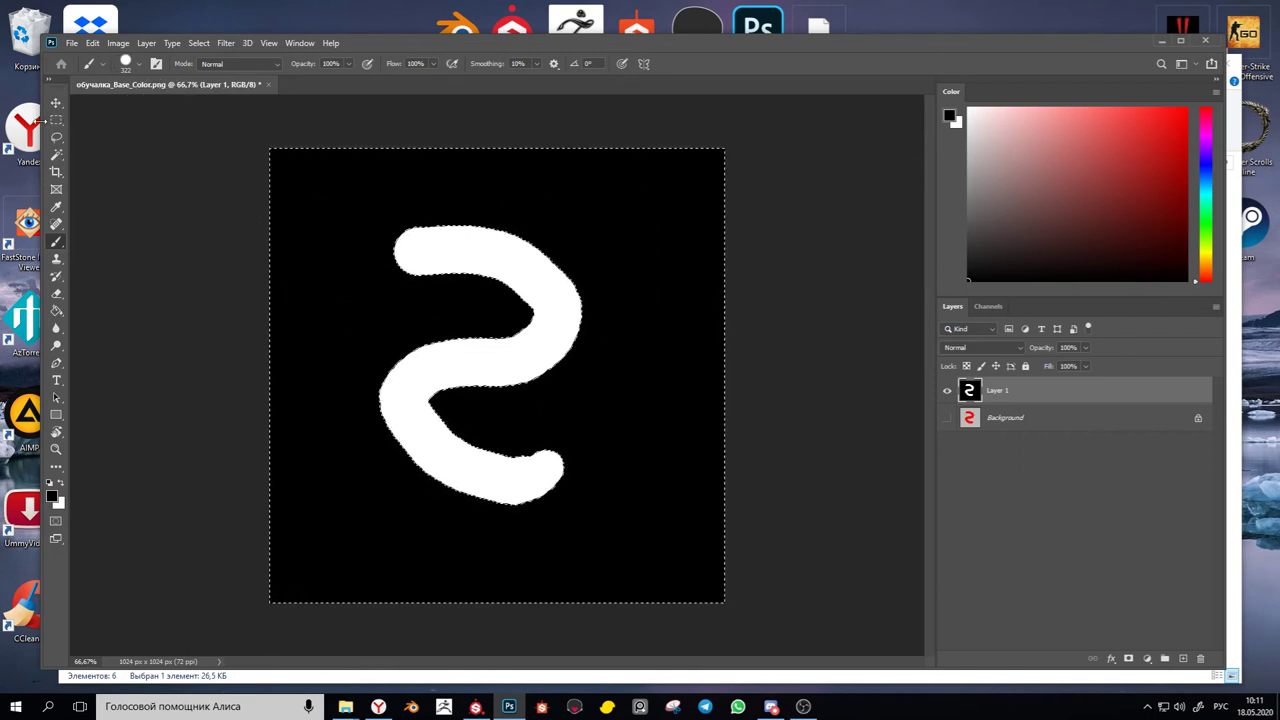
{"action": "key", "text": "m"}
{"action": "right_click", "coordinate": [375, 261]}
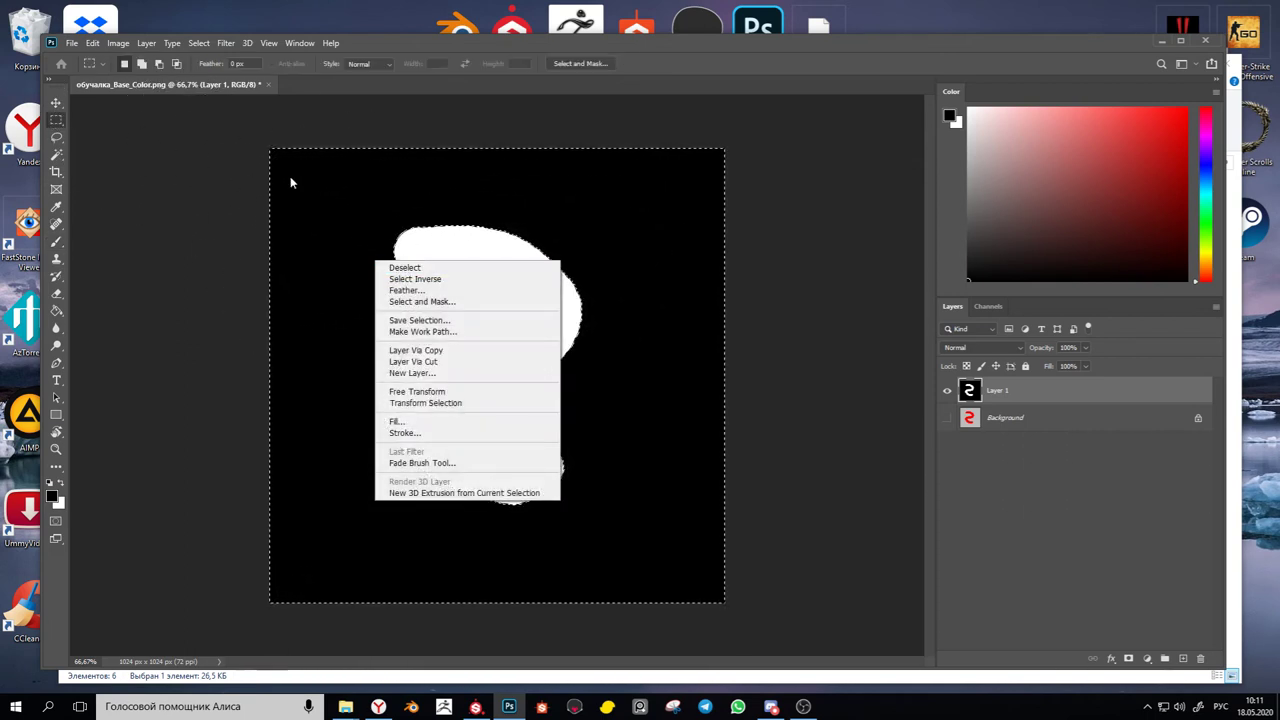
{"action": "left_click", "coordinate": [404, 268]}
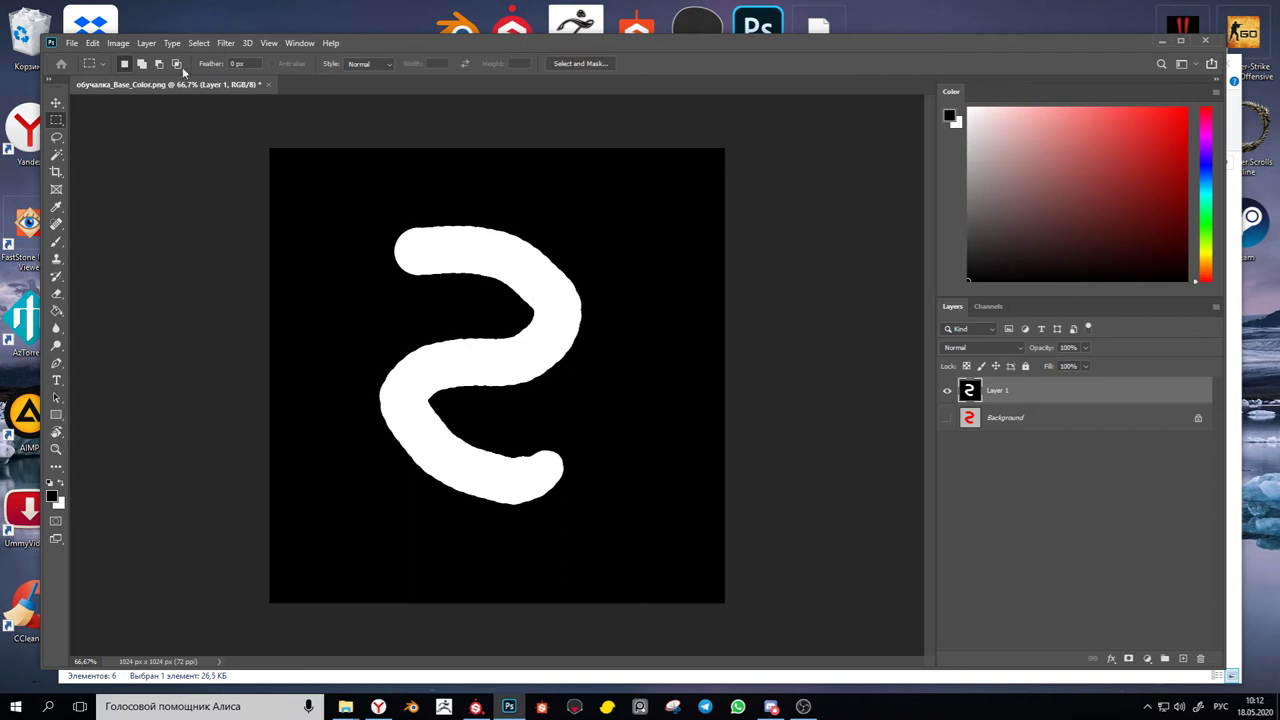
Desaturate Layer 1 so the mask holds only black and white
{"action": "left_click", "coordinate": [119, 44]}
{"action": "mouse_move", "coordinate": [158, 79]}
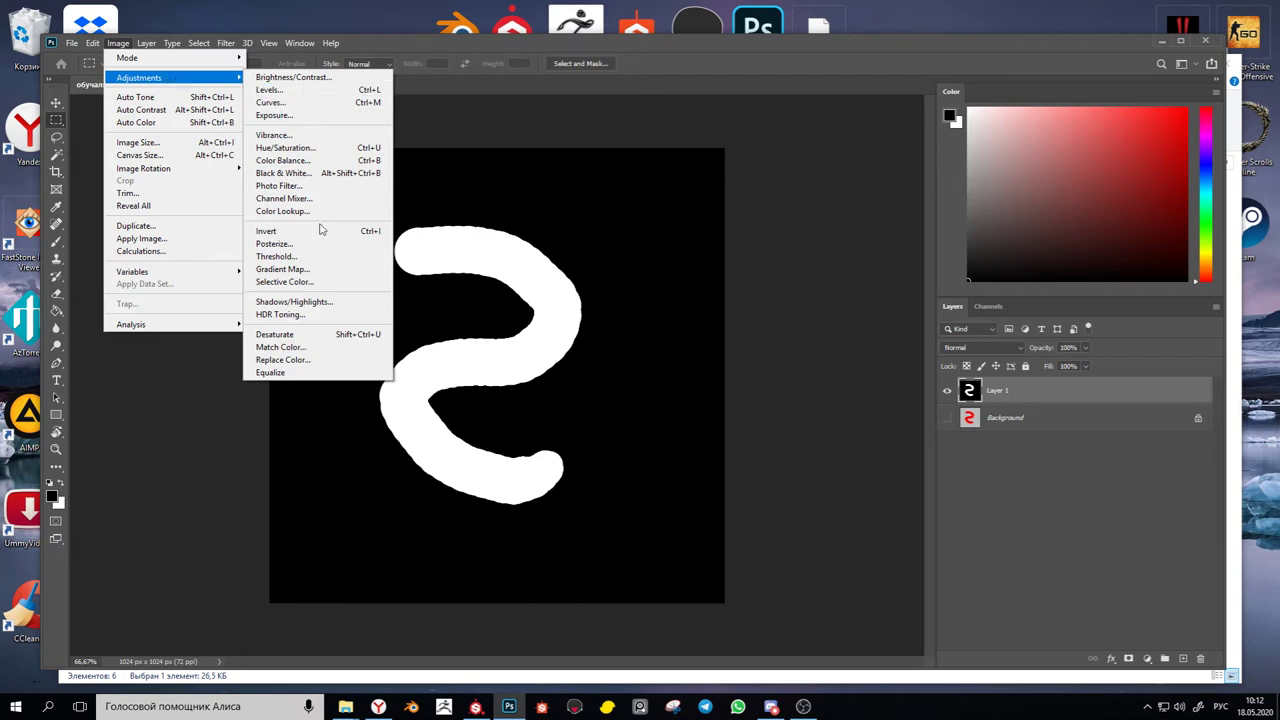
{"action": "left_click", "coordinate": [317, 341]}
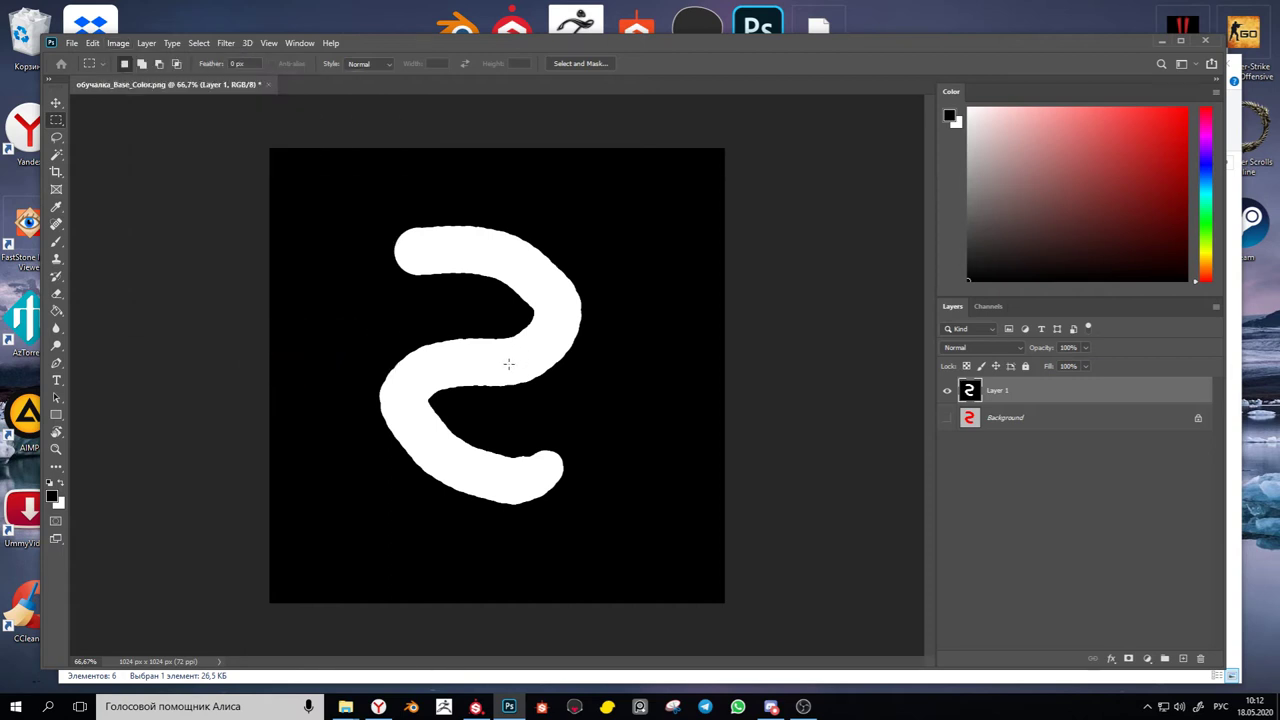
Save the black-and-white image as a PNG named "альфа маска" in the Substance Painter export folder
{"action": "left_click", "coordinate": [71, 43]}
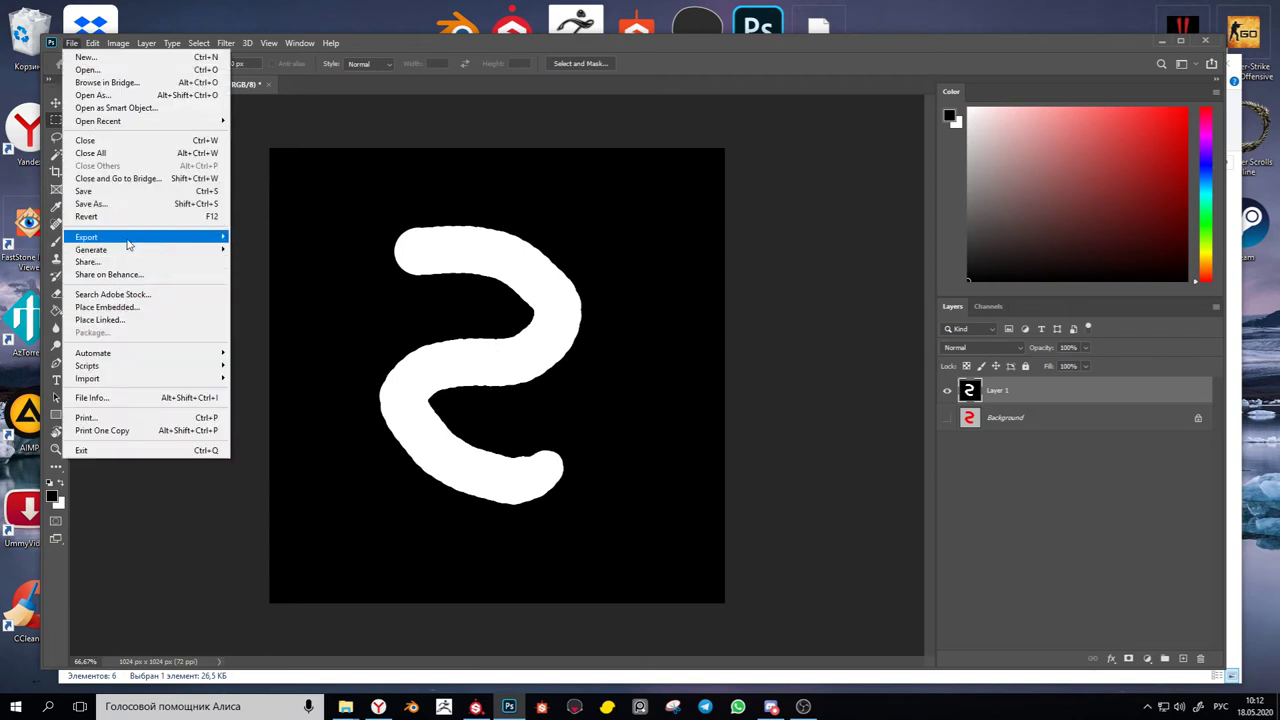
{"action": "left_click", "coordinate": [130, 208]}
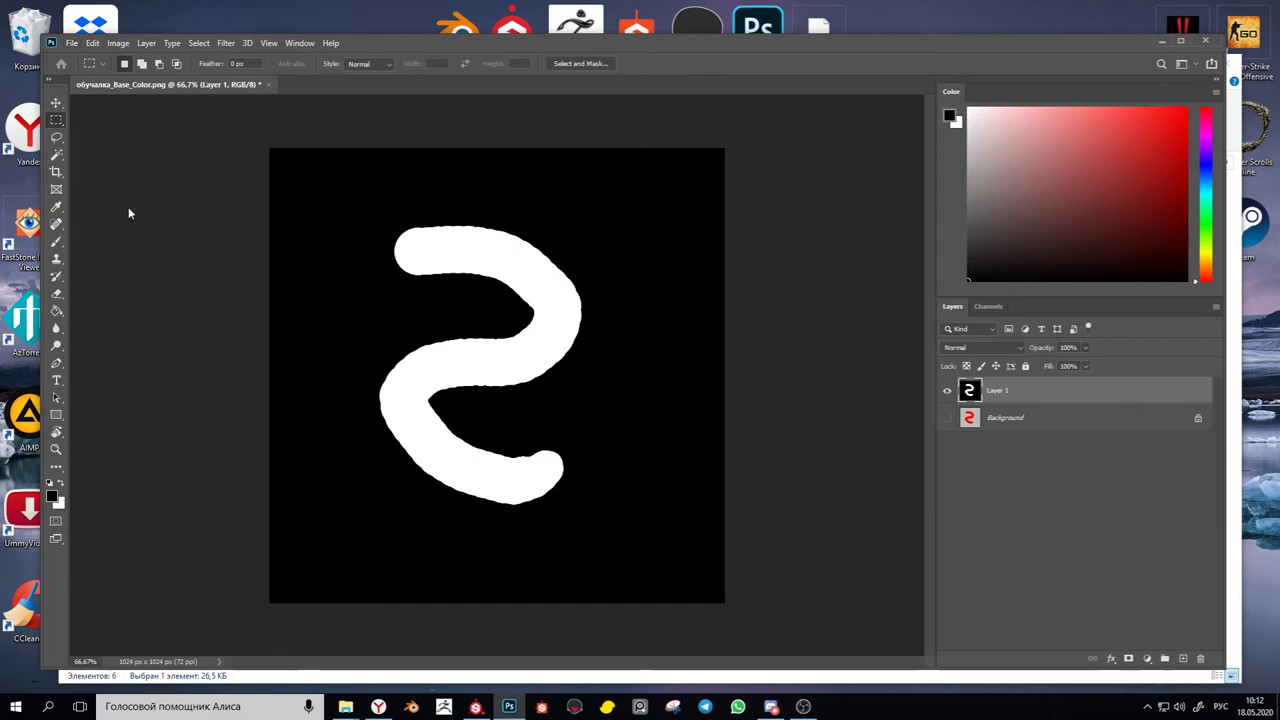
{"action": "left_click", "coordinate": [408, 319]}
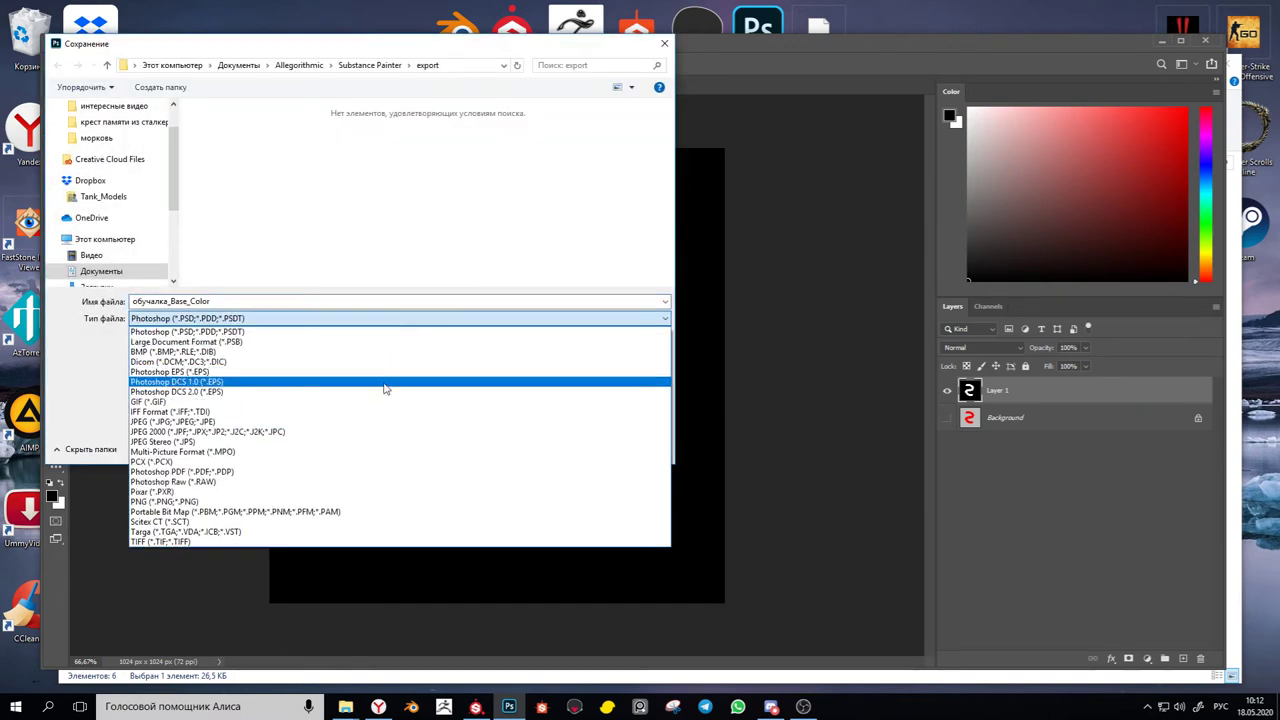
{"action": "left_click", "coordinate": [346, 502]}
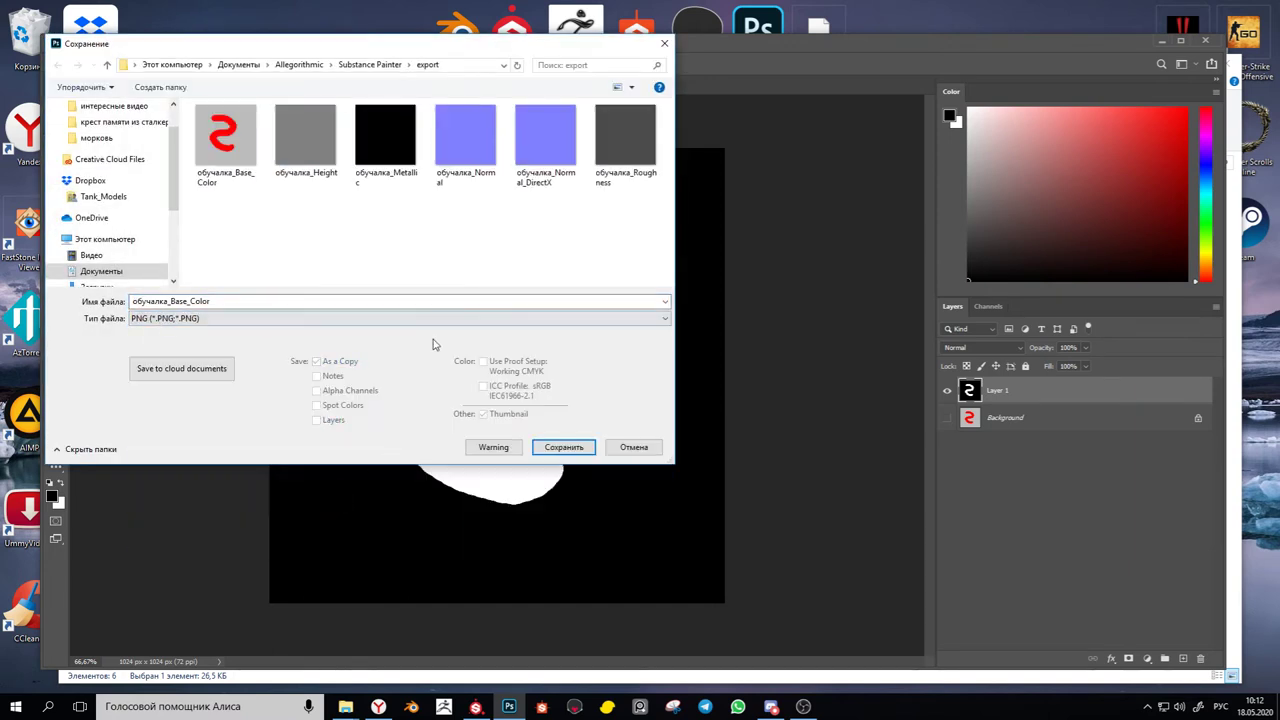
{"action": "double_click", "coordinate": [268, 300]}
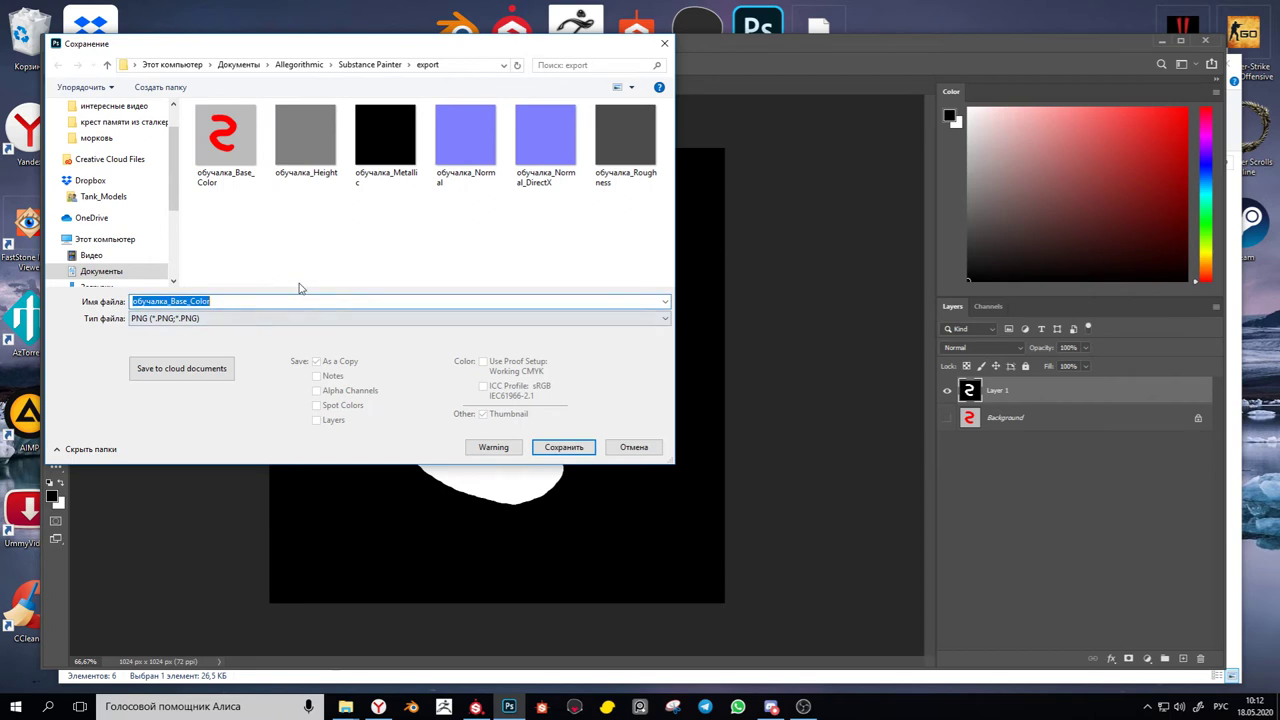
{"action": "type", "text": "альфа маска"}
{"action": "key", "text": "Return"}
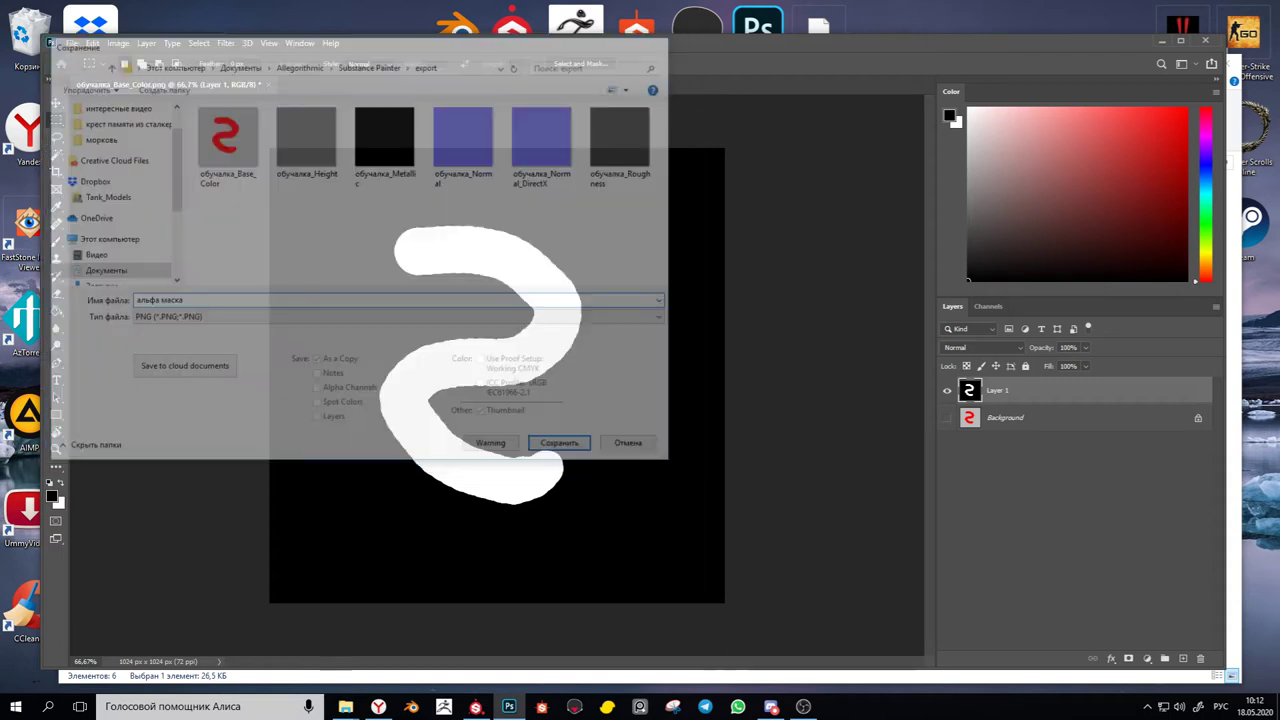
{"action": "left_click", "coordinate": [716, 210]}
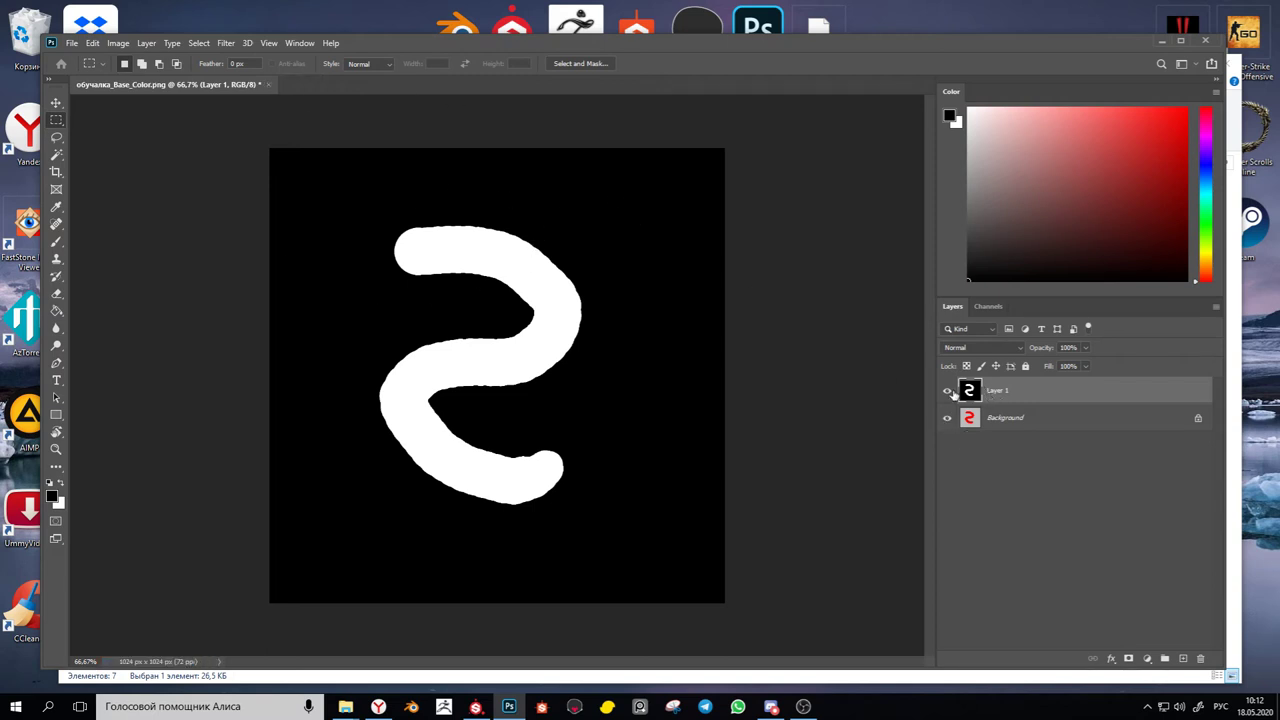
Hide Layer 1, make the visible Background layer active, and choose the Paint Bucket tool
{"action": "left_click", "coordinate": [948, 392]}
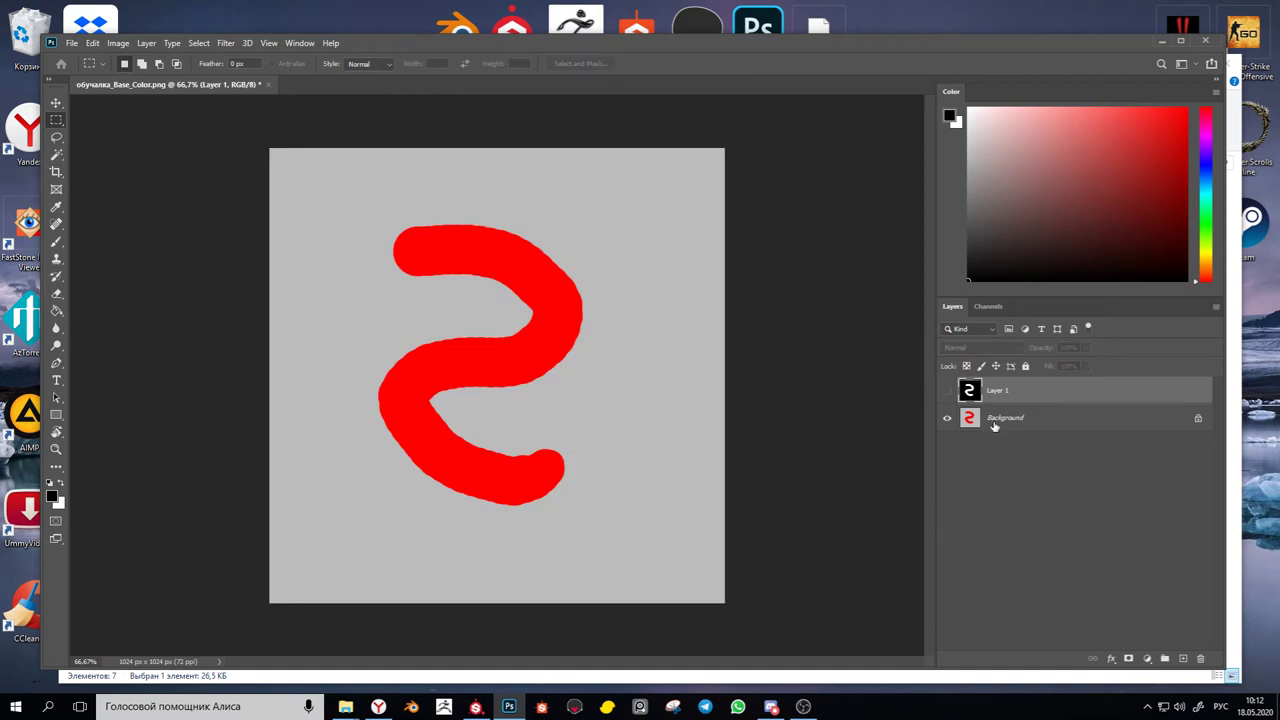
{"action": "left_click", "coordinate": [994, 418]}
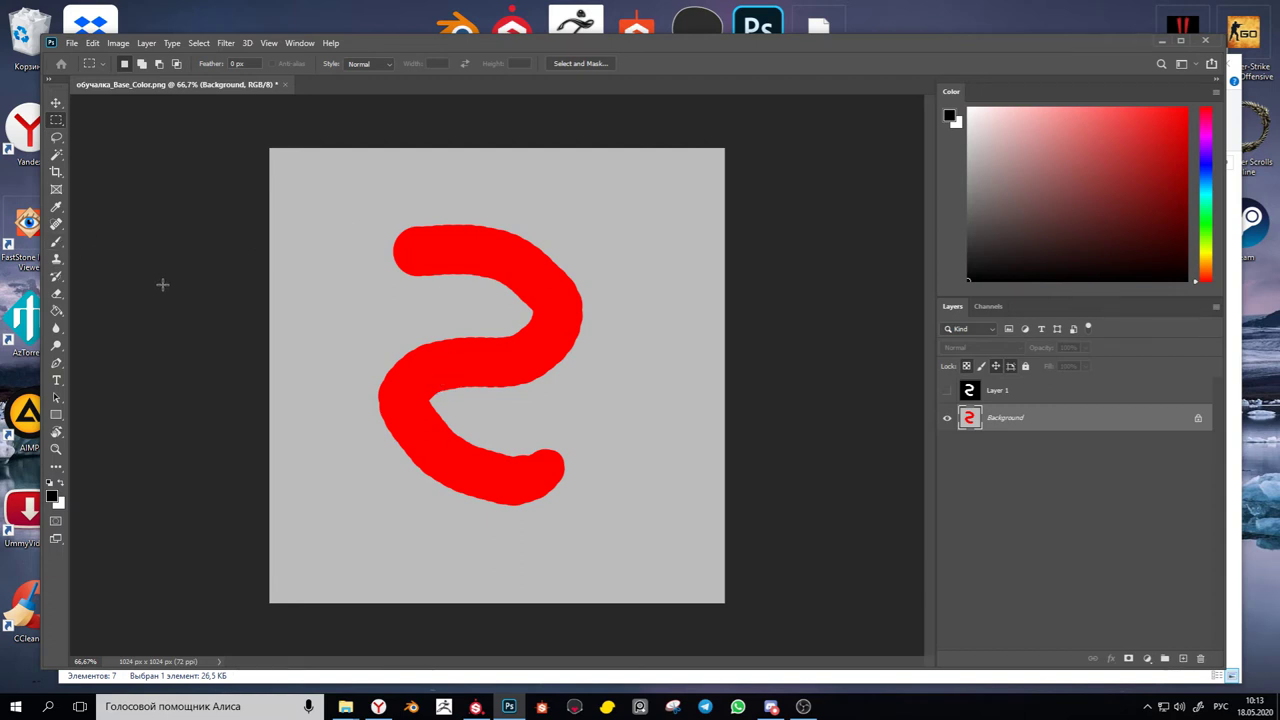
{"action": "left_click", "coordinate": [56, 311]}
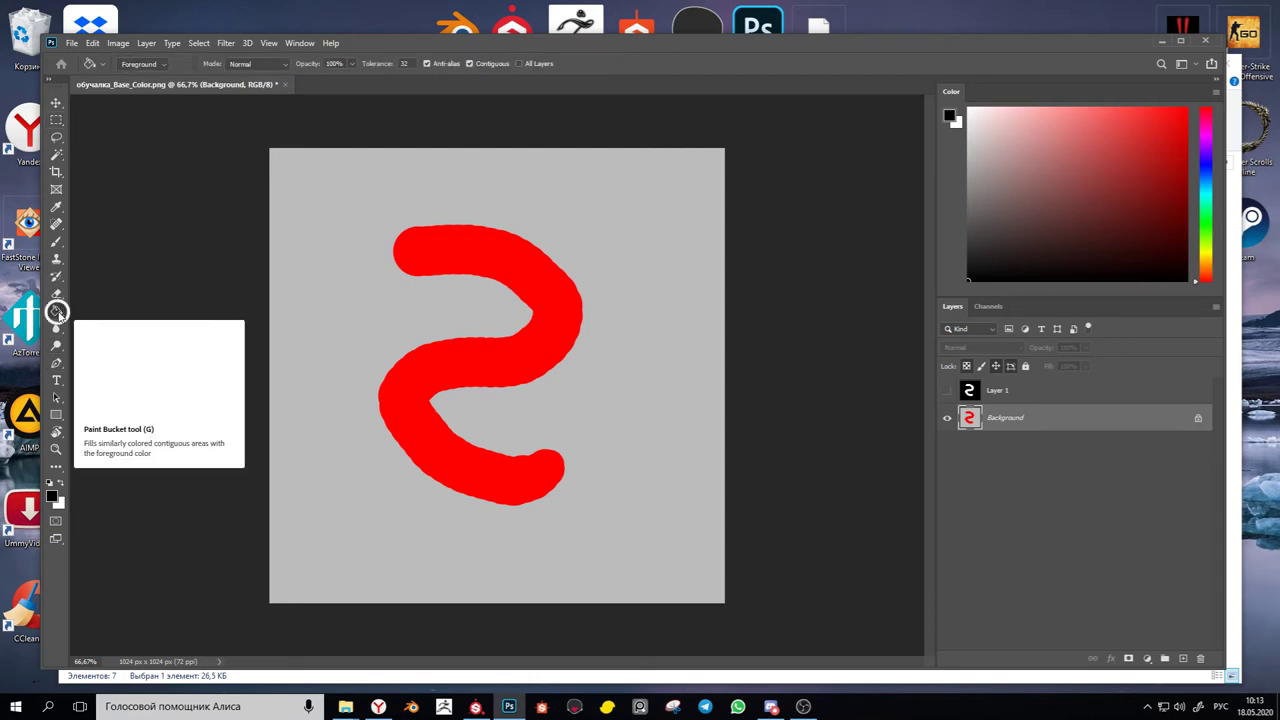
{"action": "right_click", "coordinate": [57, 311]}
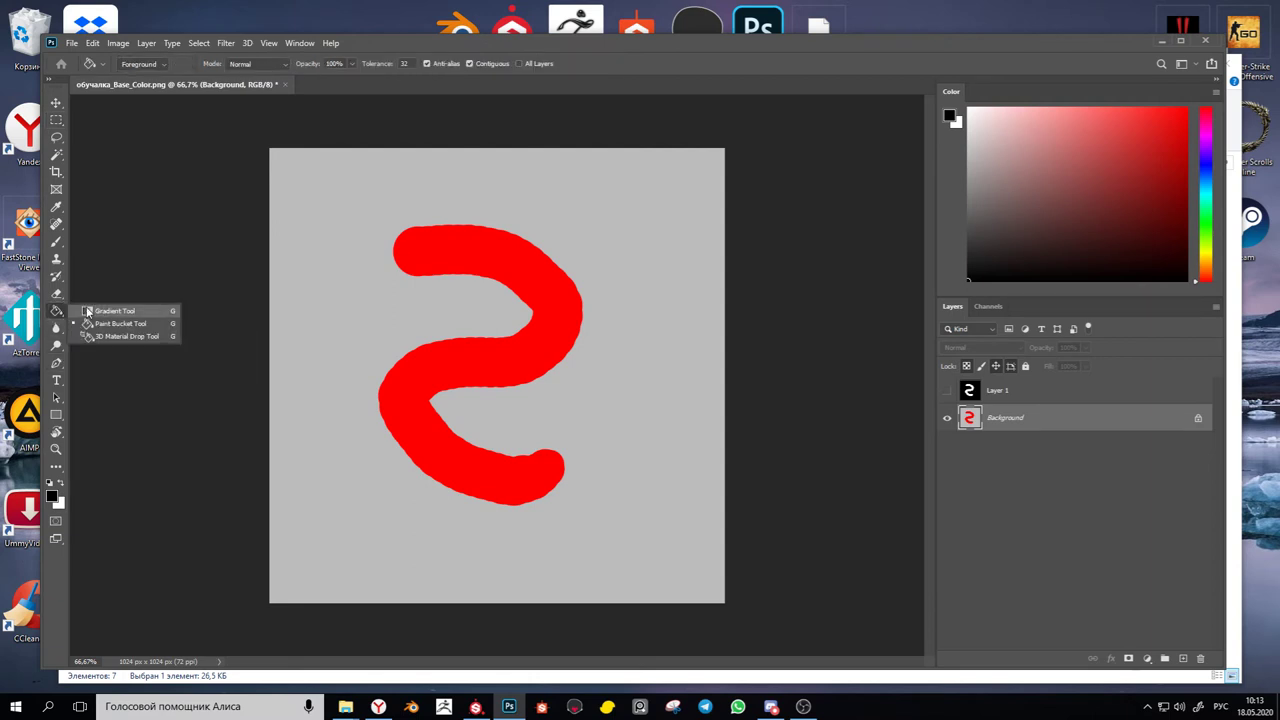
{"action": "left_click", "coordinate": [110, 311]}
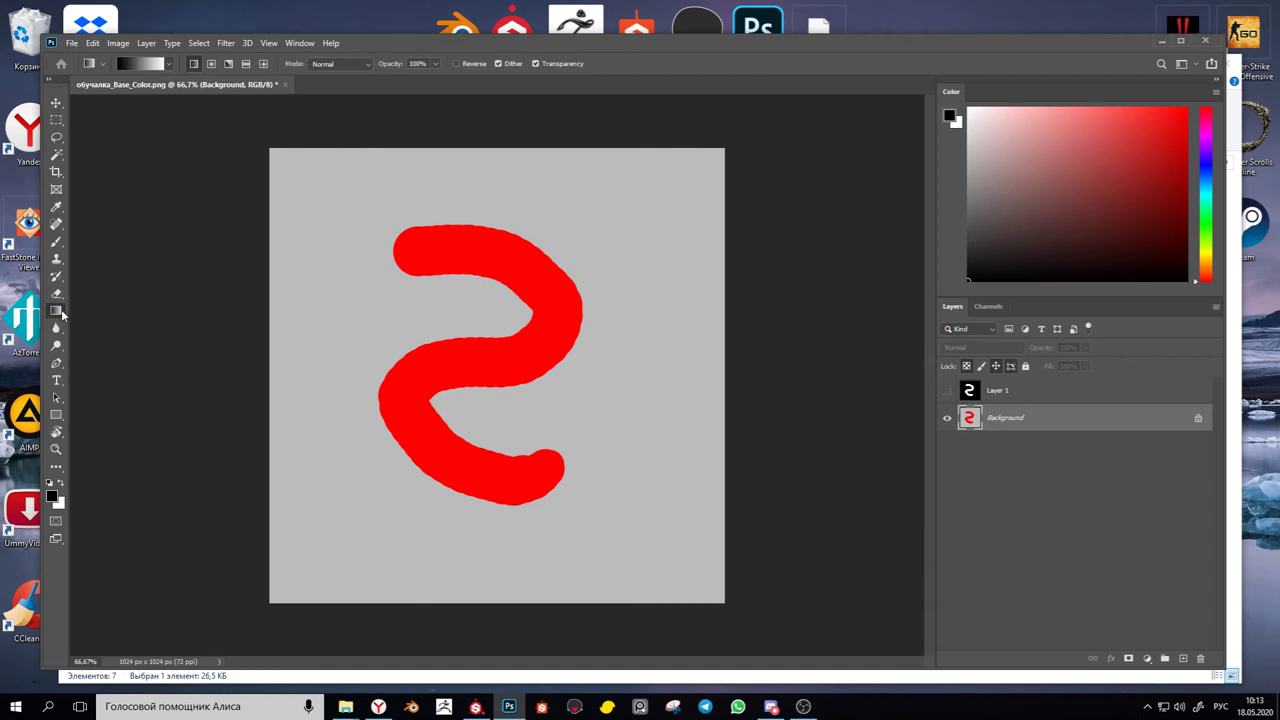
{"action": "right_click", "coordinate": [61, 310]}
{"action": "left_click", "coordinate": [122, 319]}
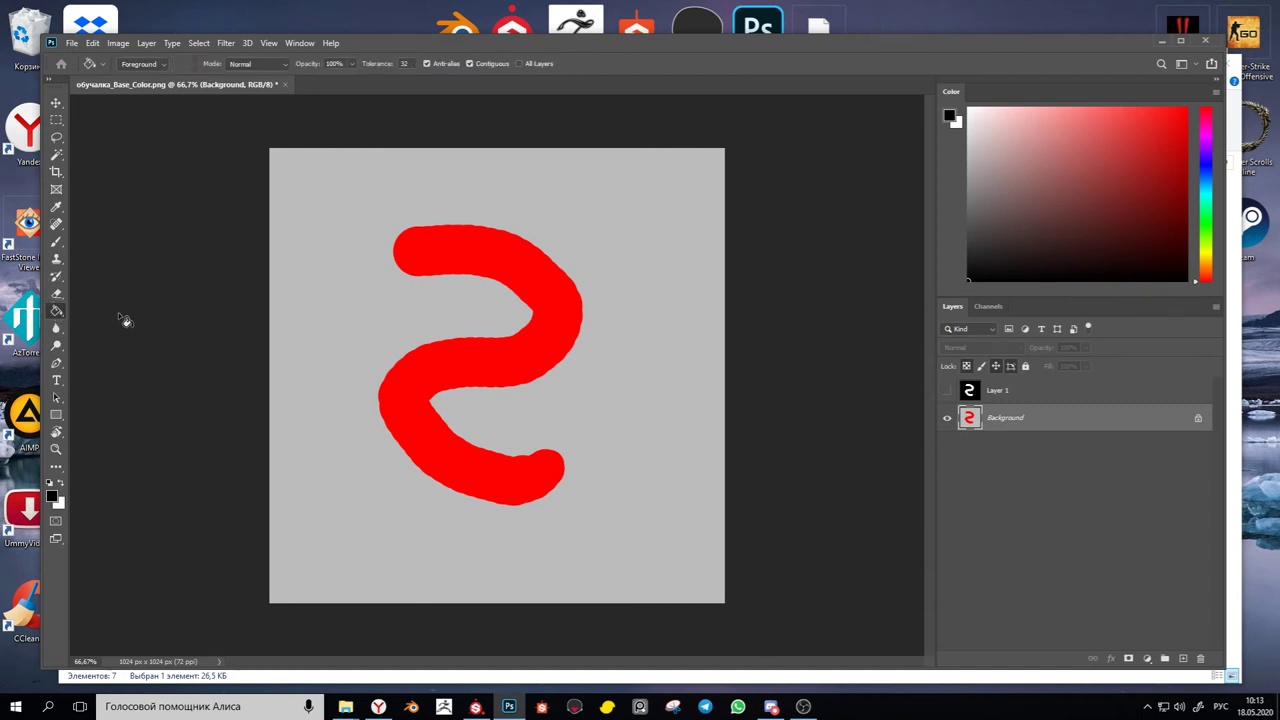
Sample the shape's red, set the foreground to a slightly darker red, and fill the gray area around the shape on the Background layer
{"action": "left_click", "coordinate": [510, 254], "text": "alt"}
{"action": "left_click", "coordinate": [52, 497]}
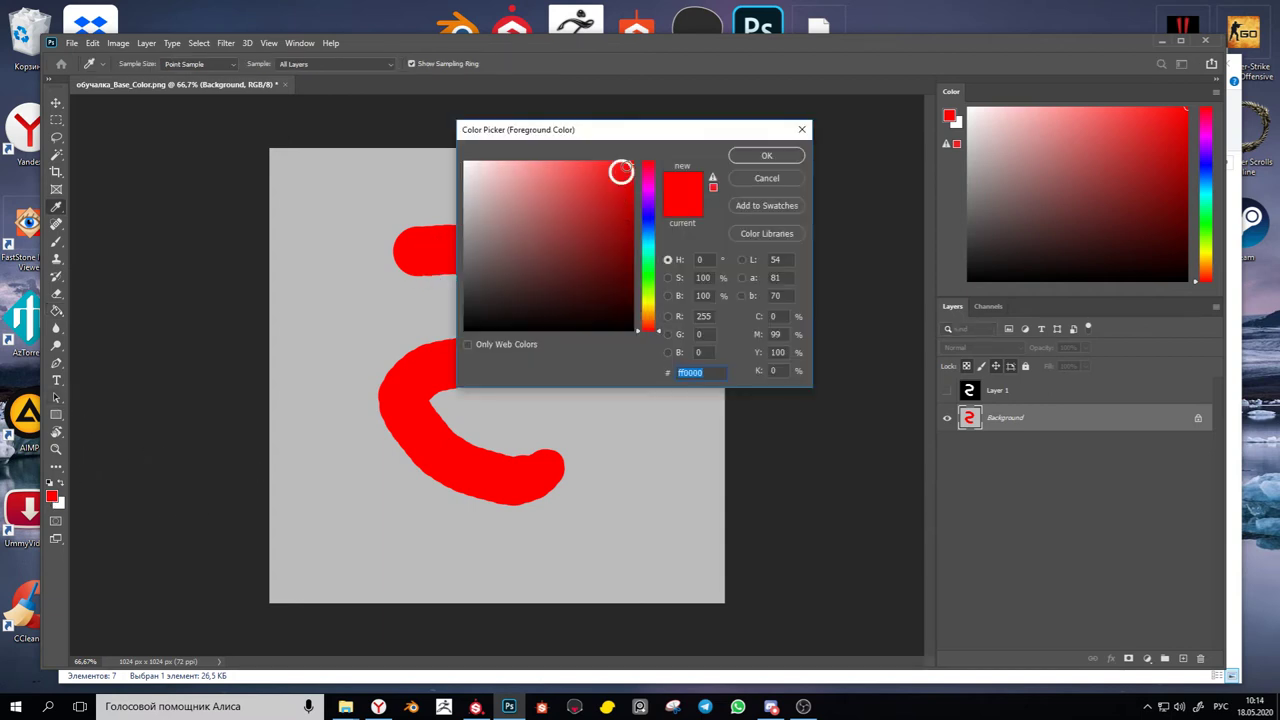
{"action": "left_click", "coordinate": [655, 286]}
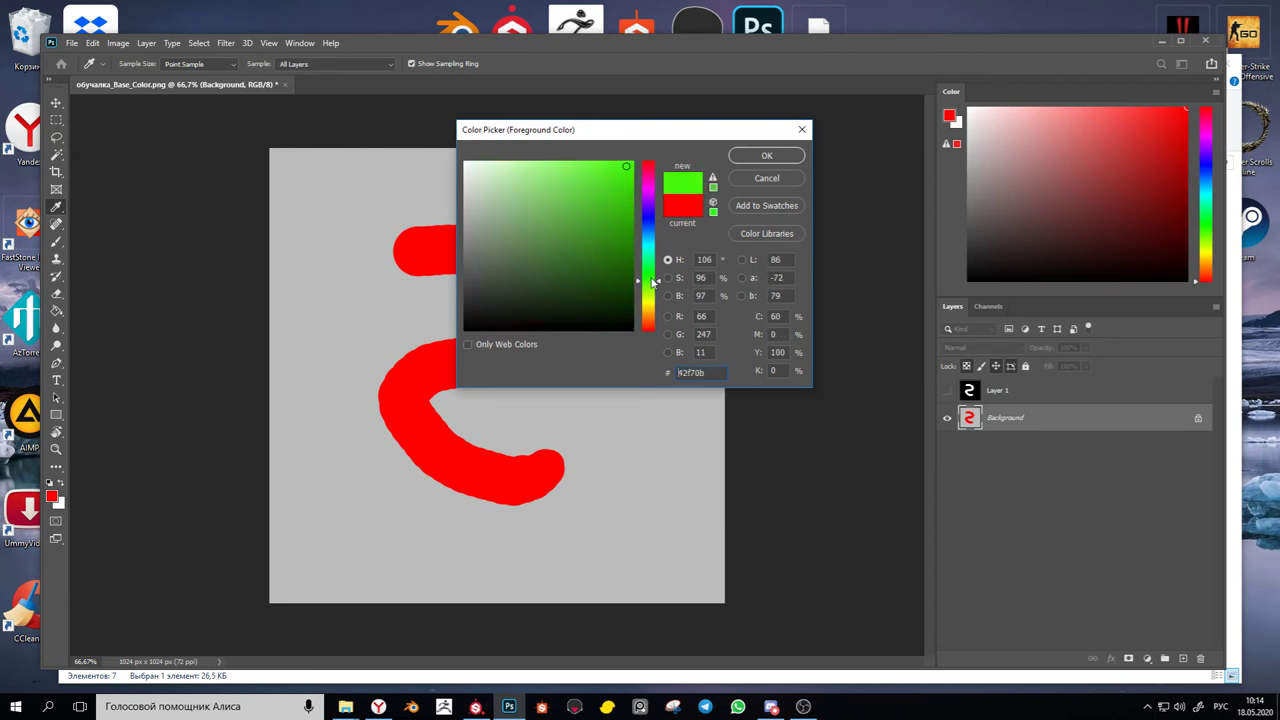
{"action": "left_click", "coordinate": [664, 372]}
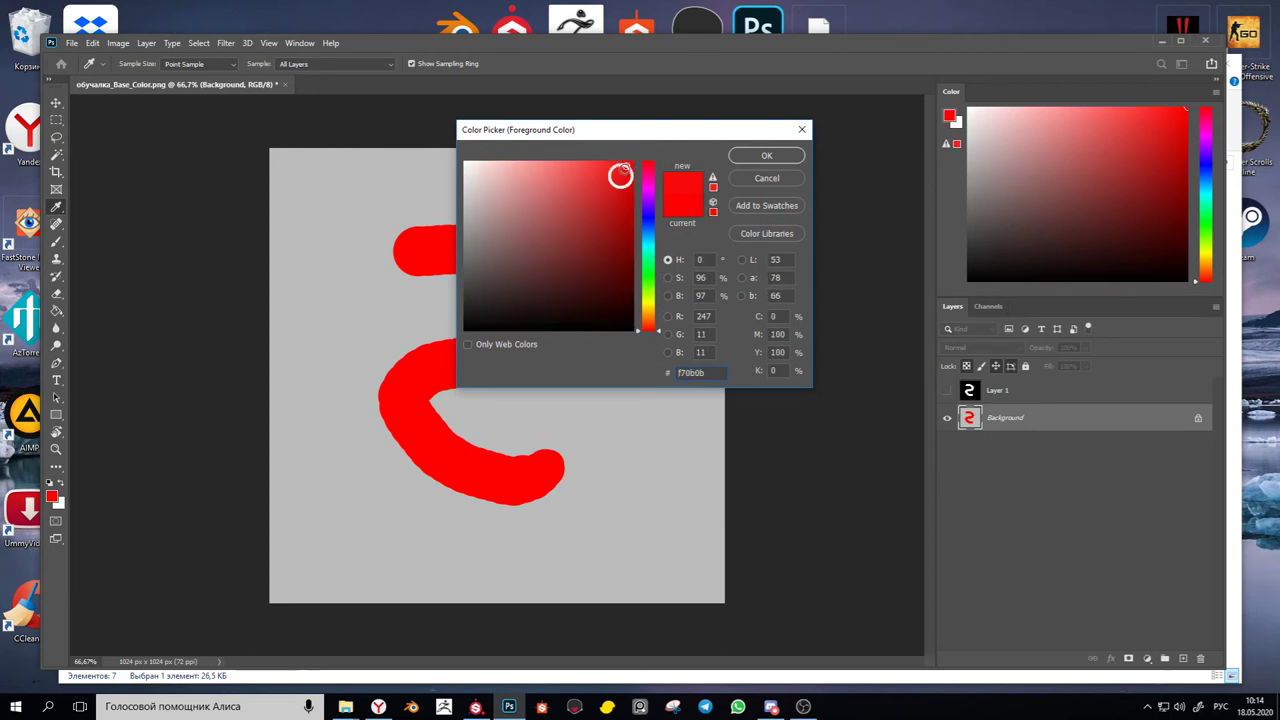
{"action": "left_click", "coordinate": [619, 176]}
{"action": "left_click", "coordinate": [620, 174]}
{"action": "left_click", "coordinate": [625, 171]}
{"action": "left_click", "coordinate": [766, 156]}
{"action": "key", "text": "g"}
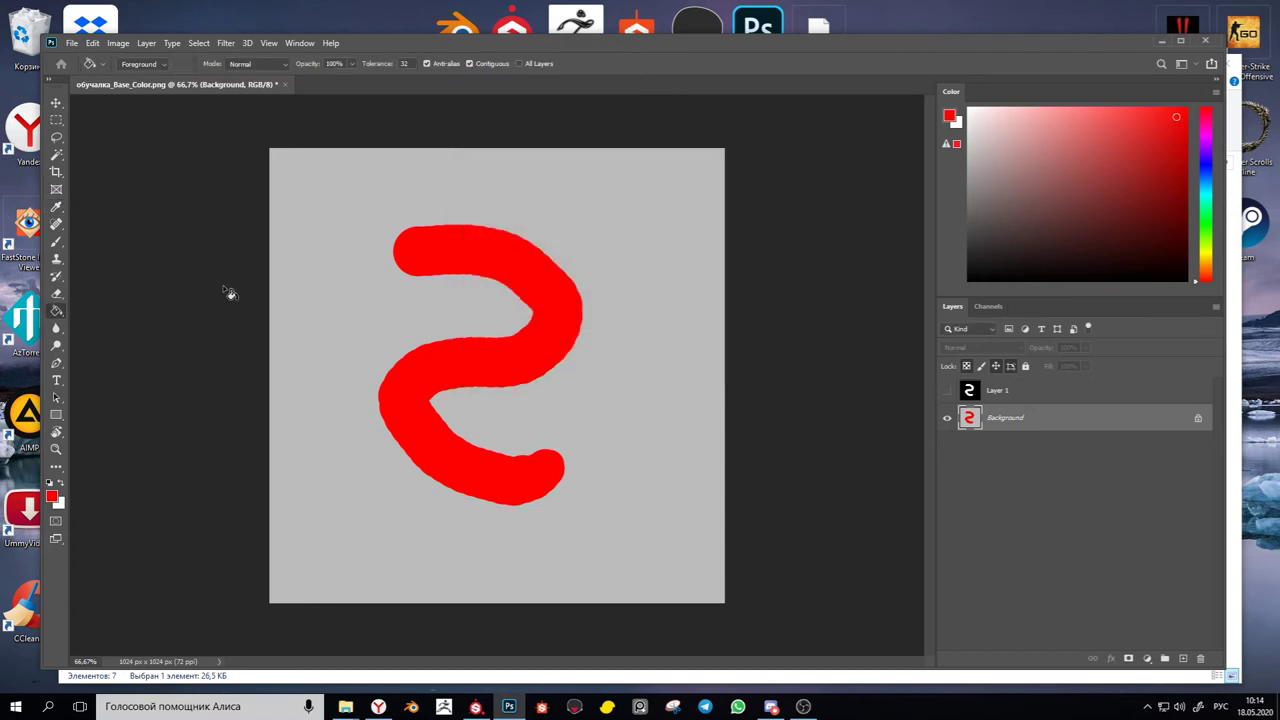
{"action": "left_click", "coordinate": [376, 332]}
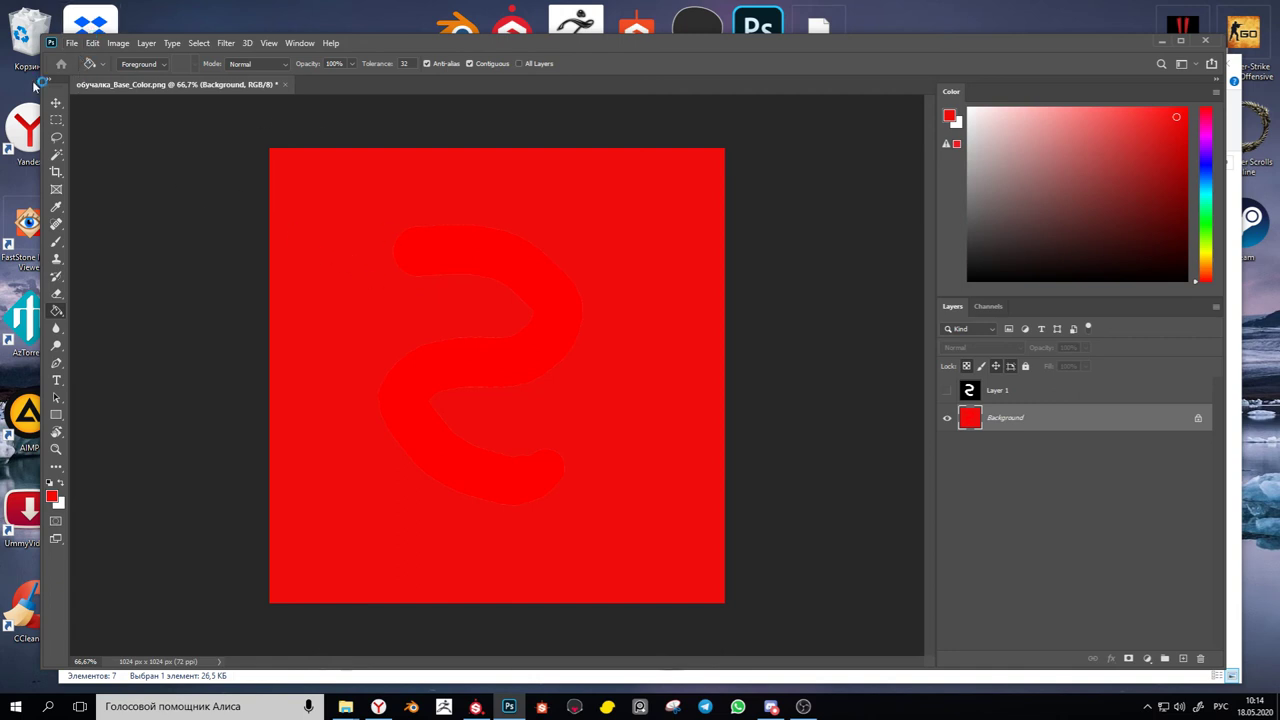
Save the red image as PNG обучалка_Base_Color in E:\3D Graphics\Проекты\1) ГЛОБАЛЬНЫЕ\Всякое\альфа обучалка, replacing the existing file
{"action": "left_click", "coordinate": [72, 43]}
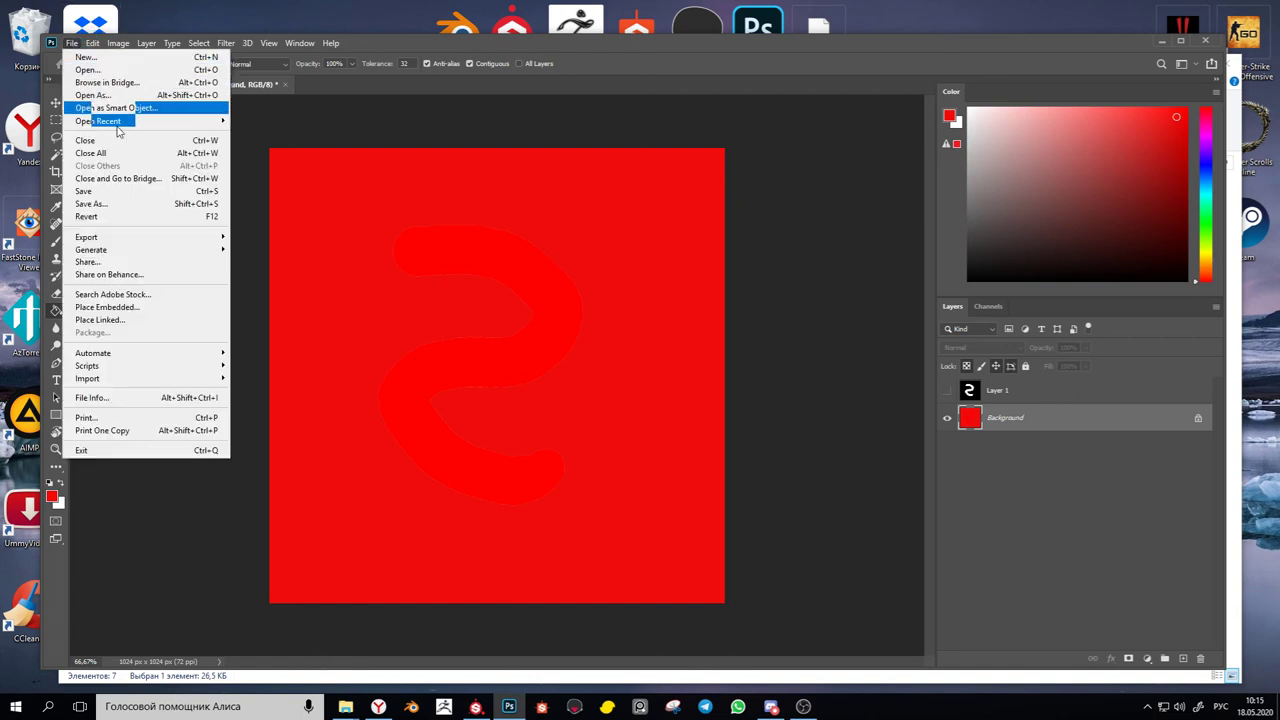
{"action": "left_click", "coordinate": [124, 206]}
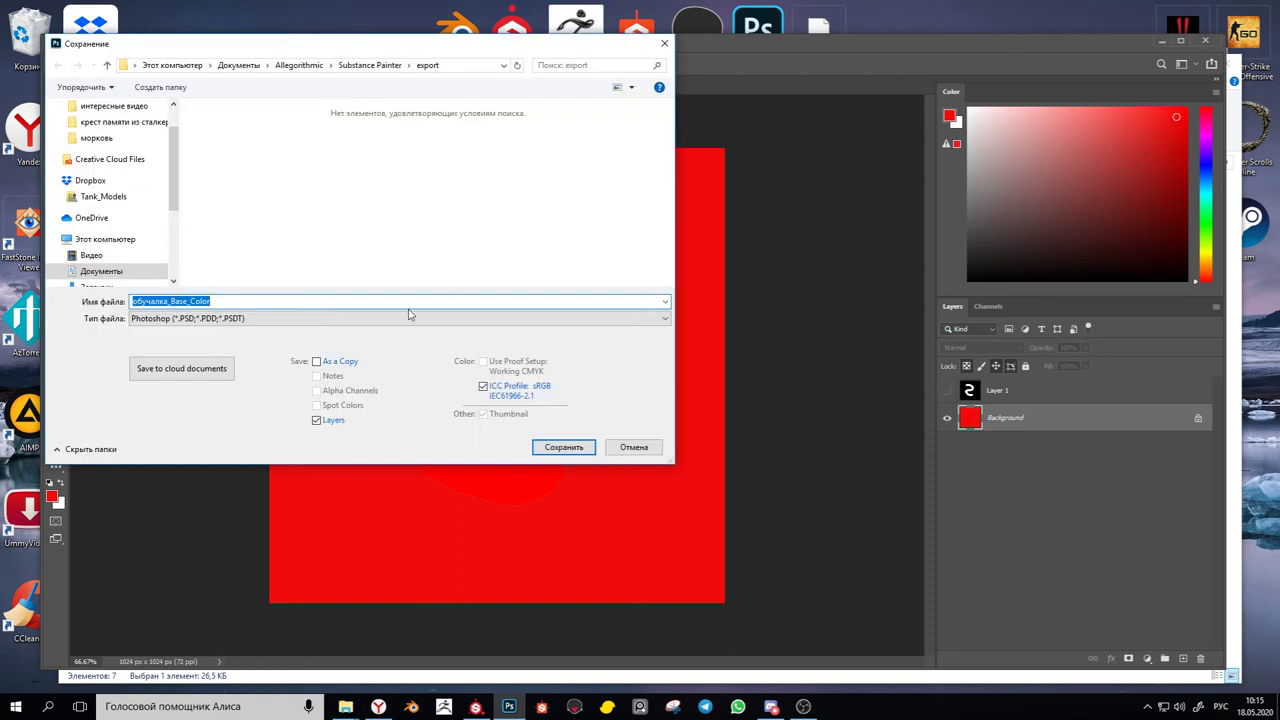
{"action": "left_click", "coordinate": [460, 67]}
{"action": "type", "text": "E:\\3D Graphics\\Проекты\\1) ГЛОБАЛЬНЫЕ\\Всякое\\альфа обучалка"}
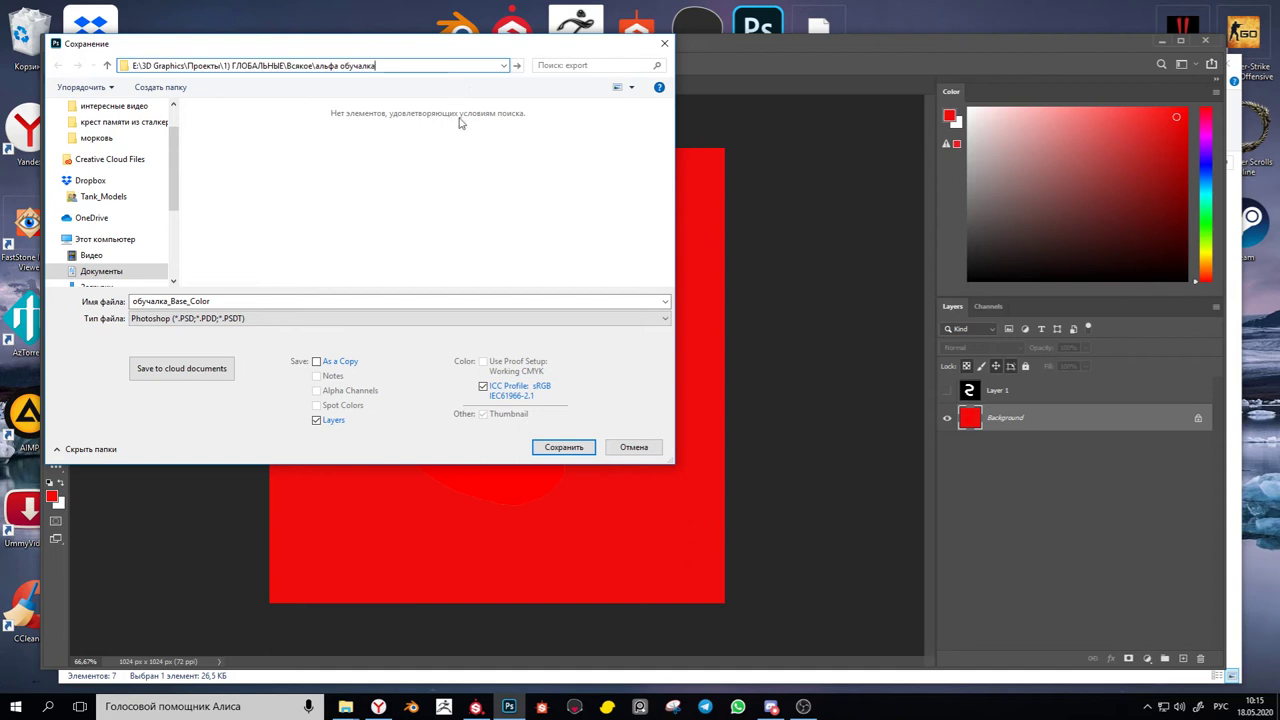
{"action": "key", "text": "Return"}
{"action": "left_click", "coordinate": [348, 318]}
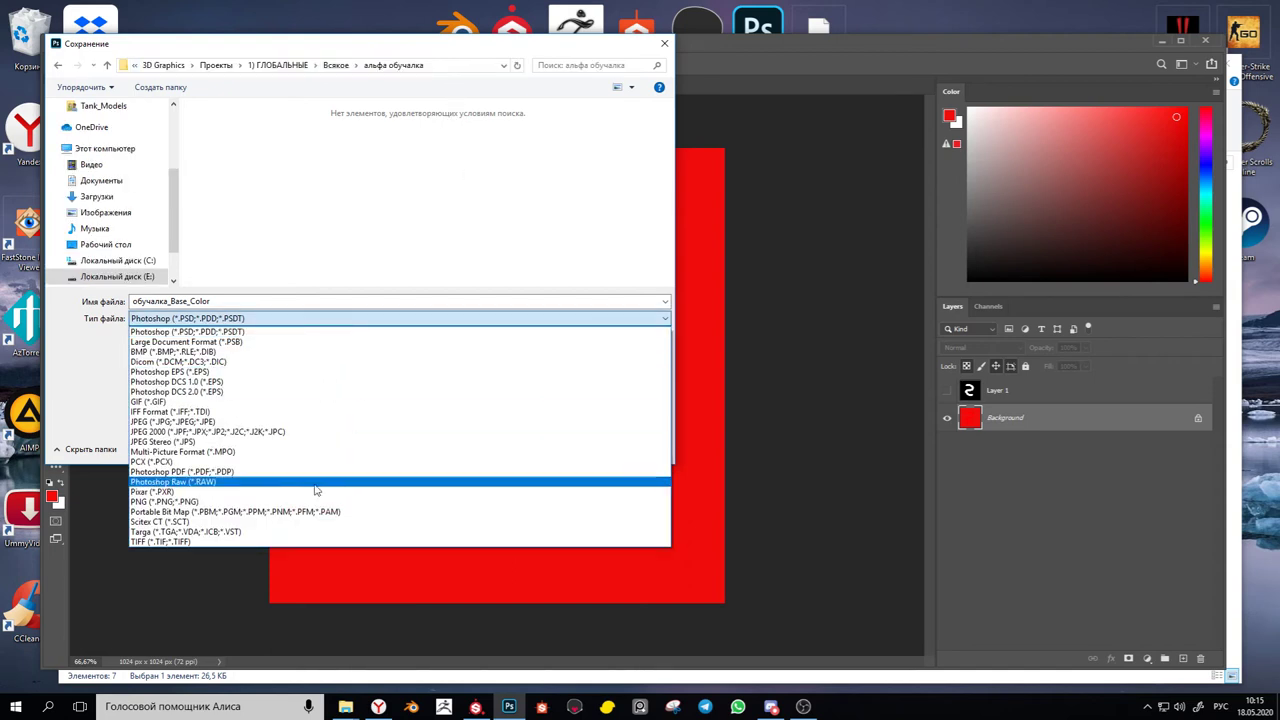
{"action": "left_click", "coordinate": [268, 503]}
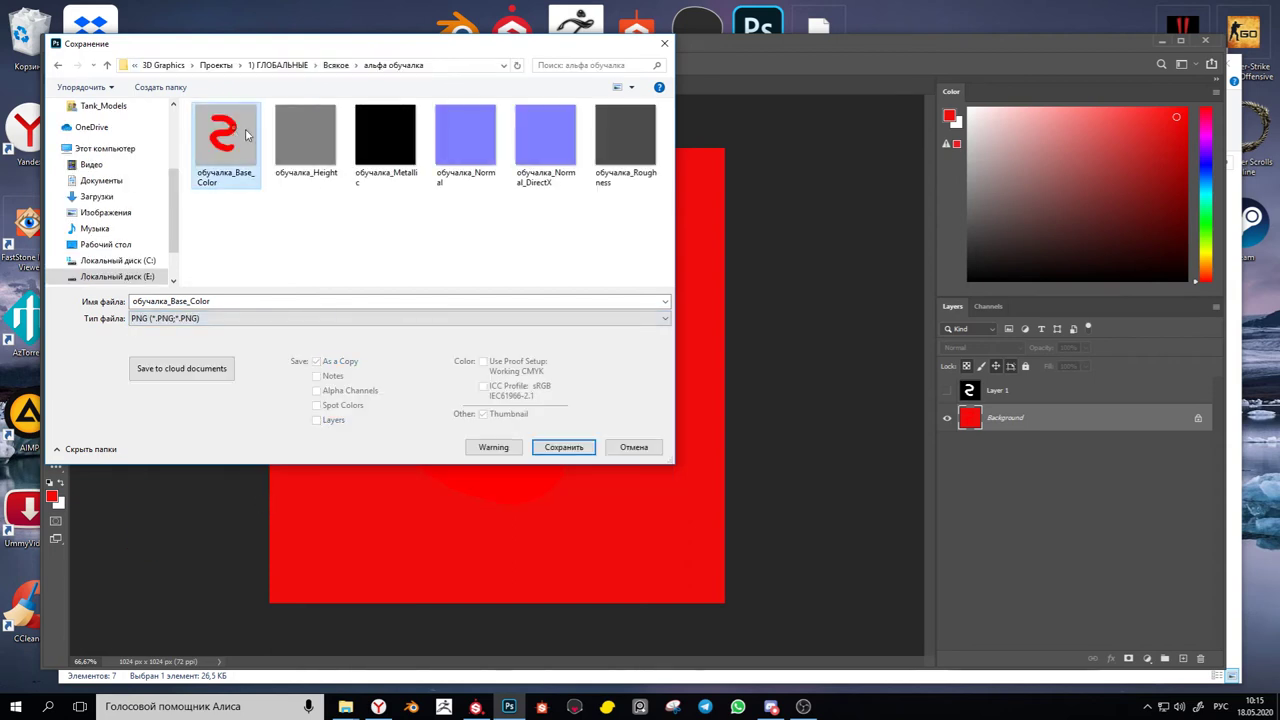
{"action": "left_click", "coordinate": [563, 446]}
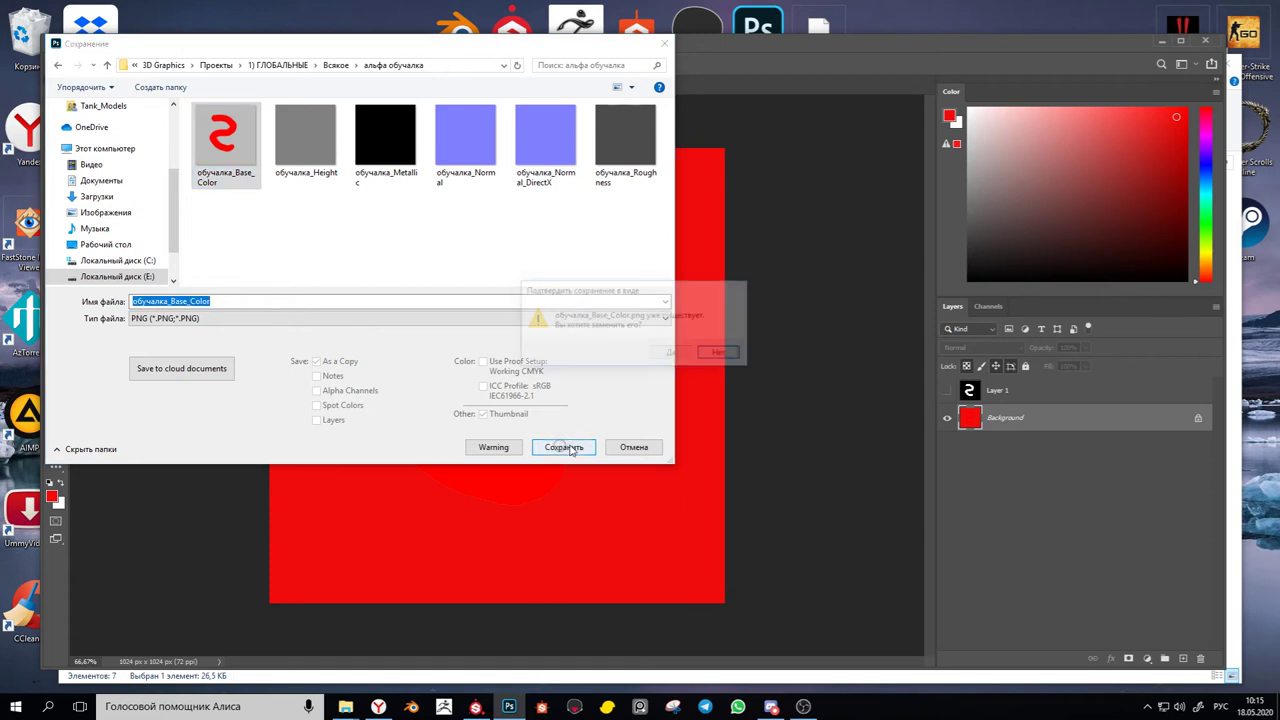
{"action": "left_click", "coordinate": [670, 354]}
{"action": "left_click", "coordinate": [715, 224]}
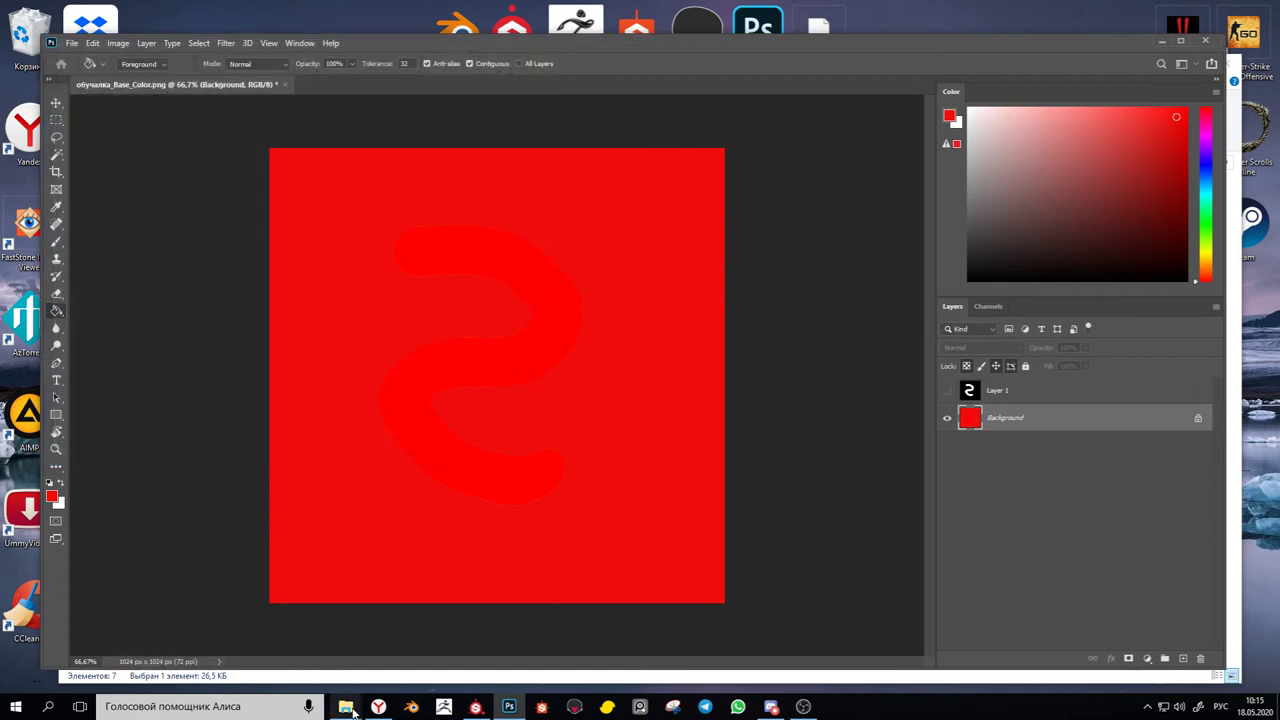
Switch to File Explorer and check the saved base color image in the альфа обучалка folder
{"action": "mouse_move", "coordinate": [345, 706]}
{"action": "left_click", "coordinate": [391, 649]}
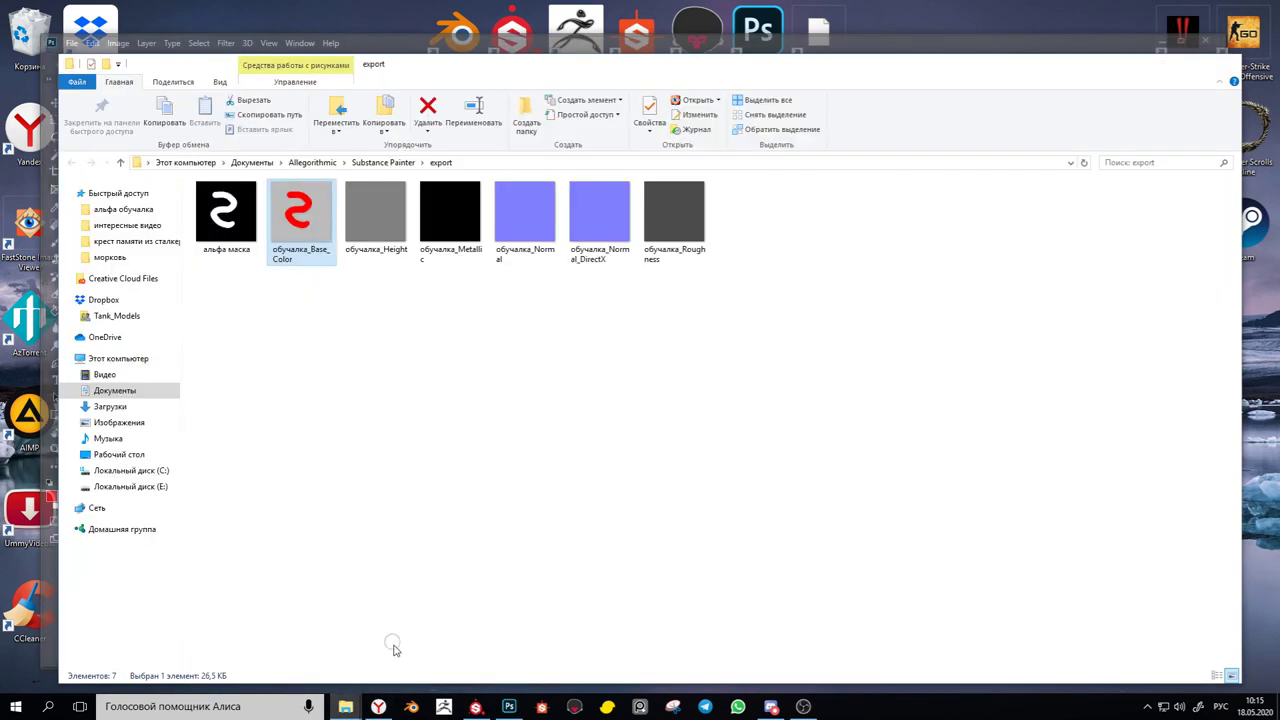
{"action": "mouse_move", "coordinate": [345, 706]}
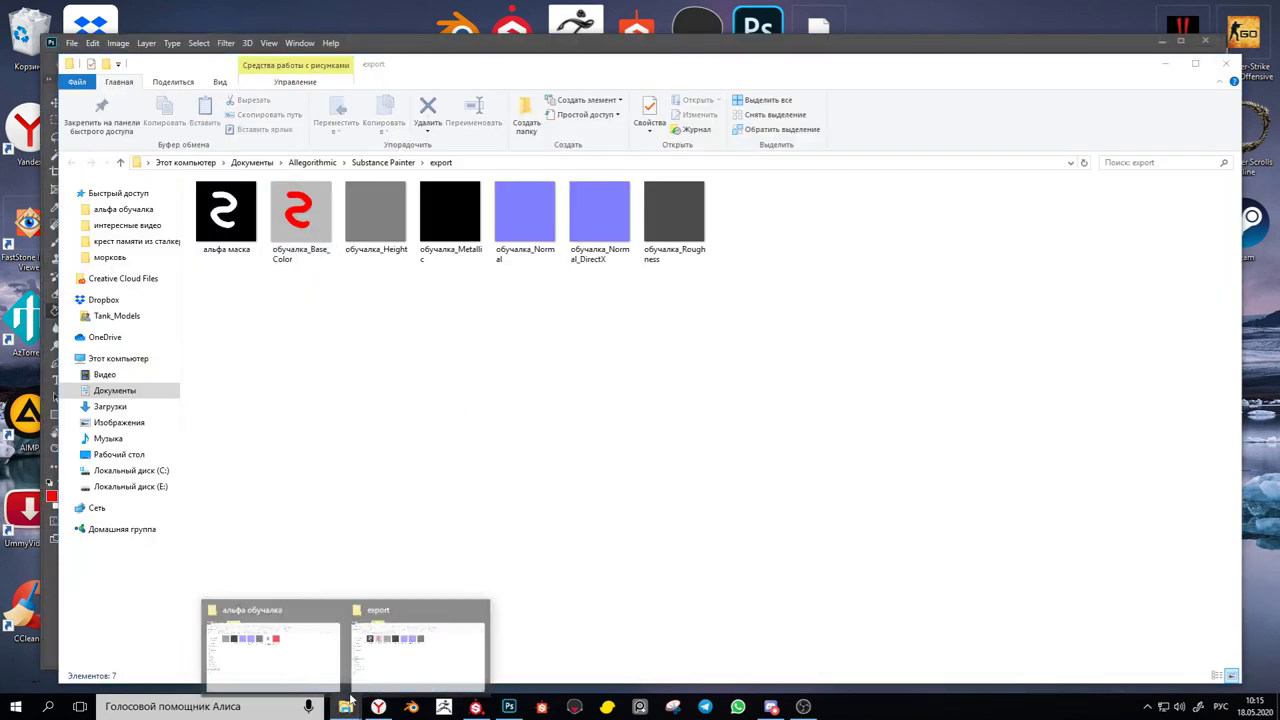
{"action": "left_click", "coordinate": [311, 631]}
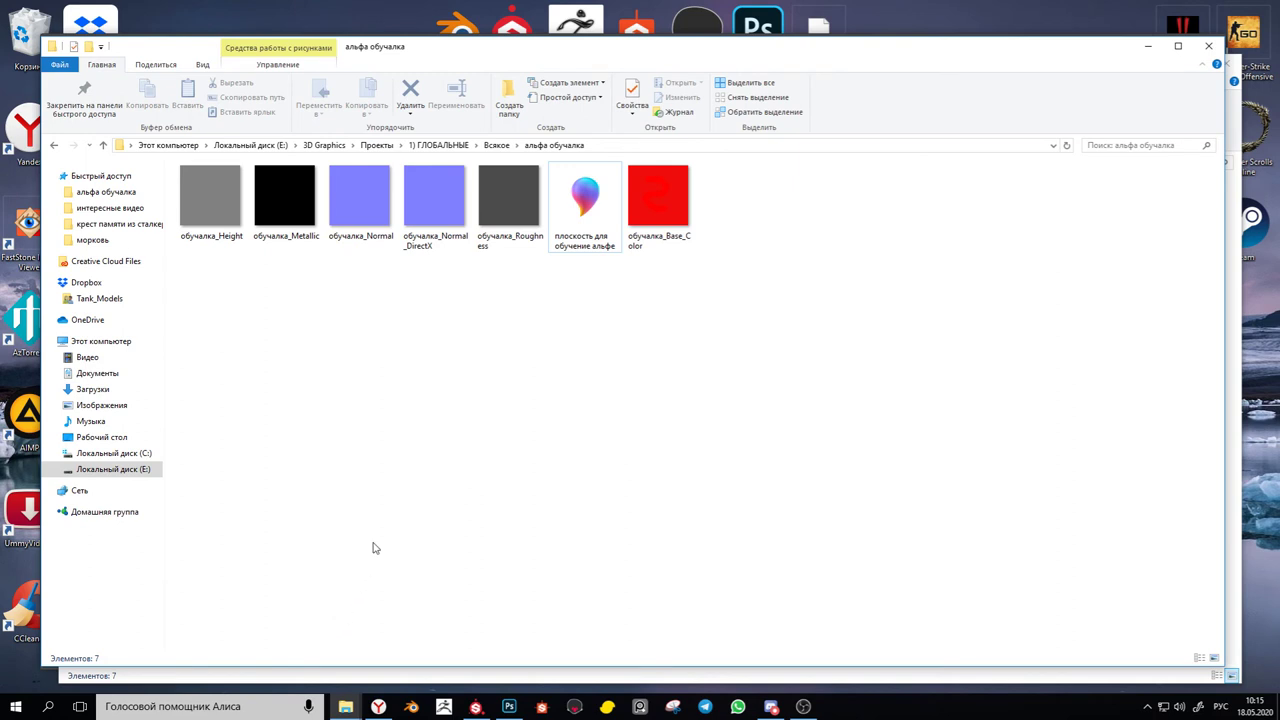
Copy the альфа маска image from the Substance Painter export folder into the альфа обучалка folder
{"action": "mouse_move", "coordinate": [345, 706]}
{"action": "left_click", "coordinate": [380, 651]}
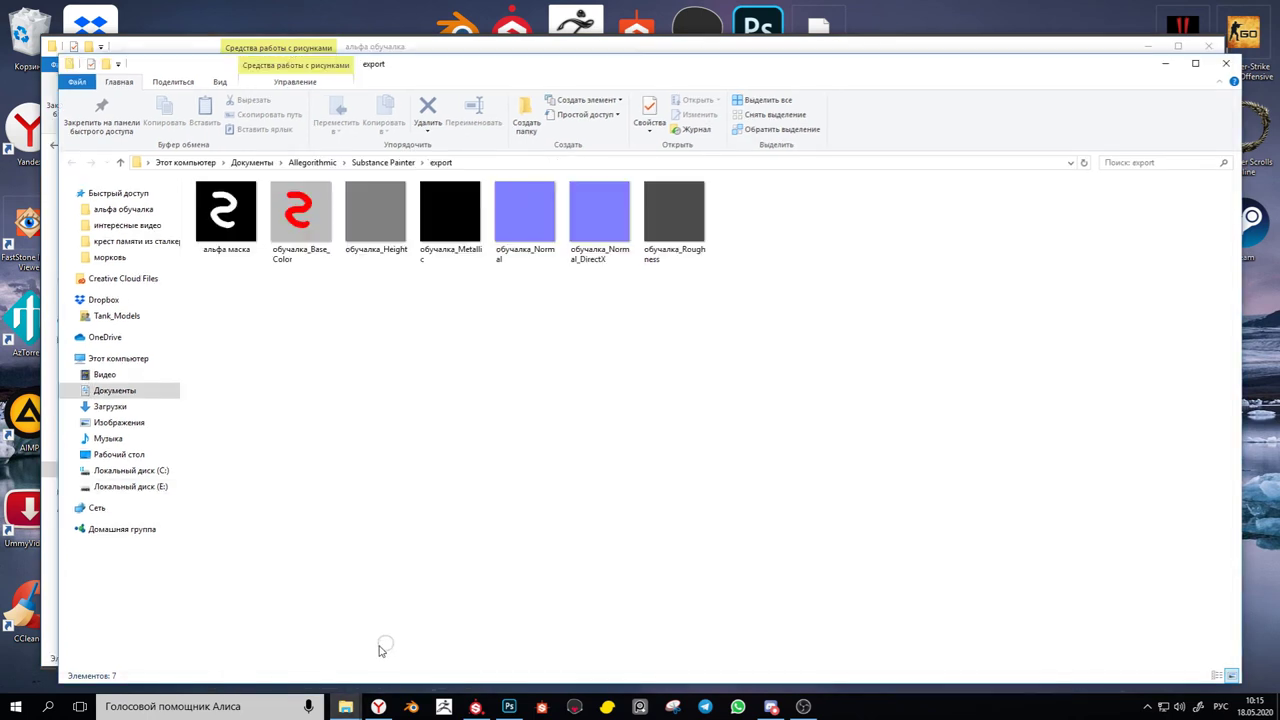
{"action": "left_click", "coordinate": [242, 221]}
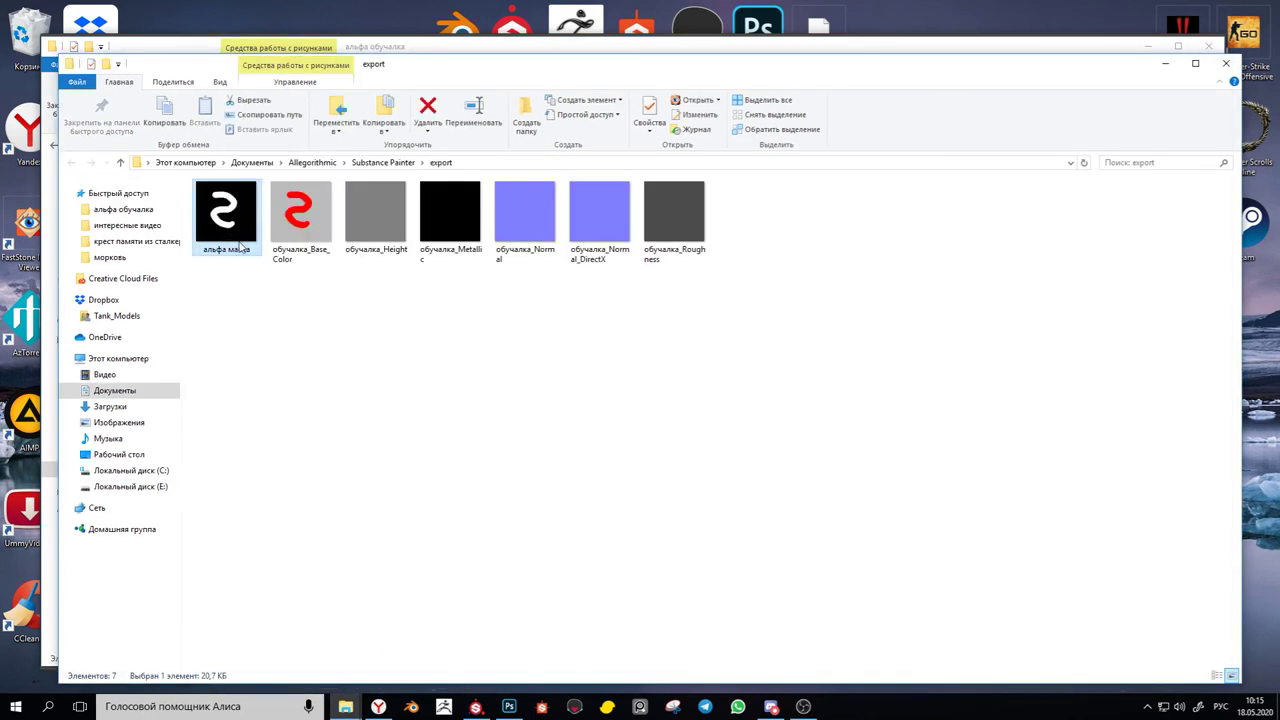
{"action": "right_click", "coordinate": [226, 193]}
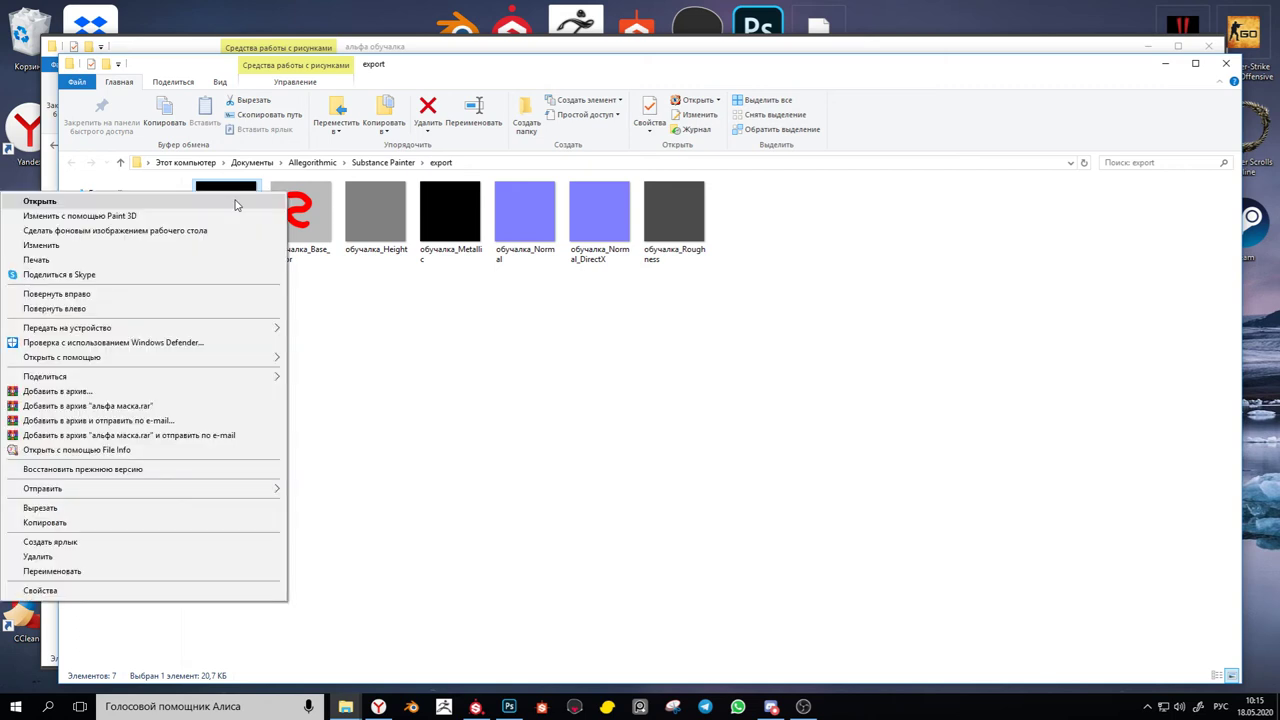
{"action": "left_click", "coordinate": [187, 527]}
{"action": "mouse_move", "coordinate": [345, 706]}
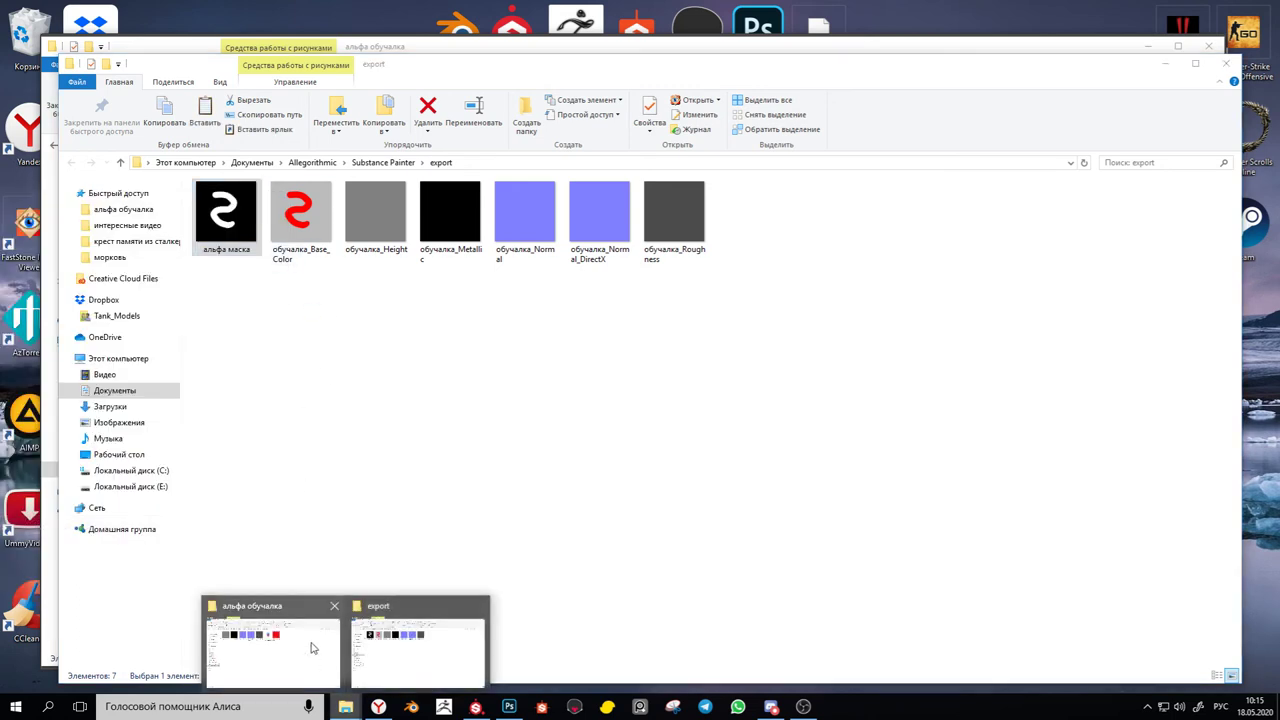
{"action": "left_click", "coordinate": [311, 648]}
{"action": "right_click", "coordinate": [493, 386]}
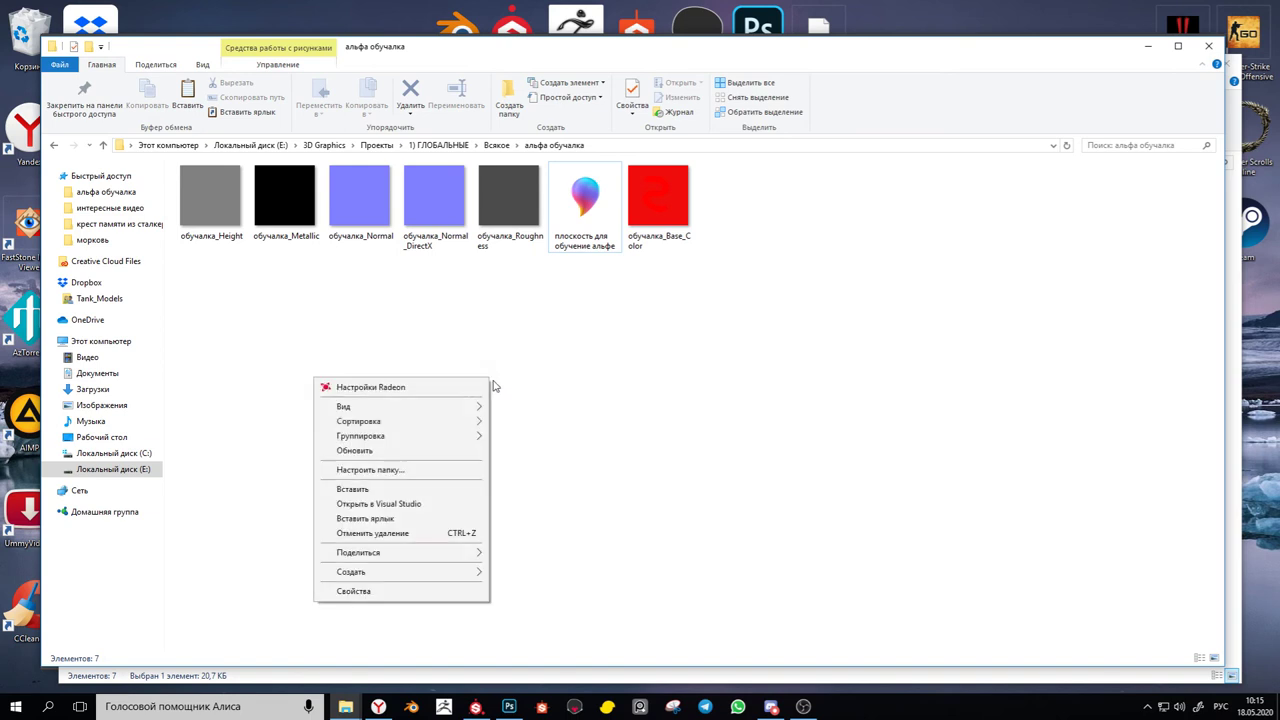
{"action": "left_click", "coordinate": [400, 490]}
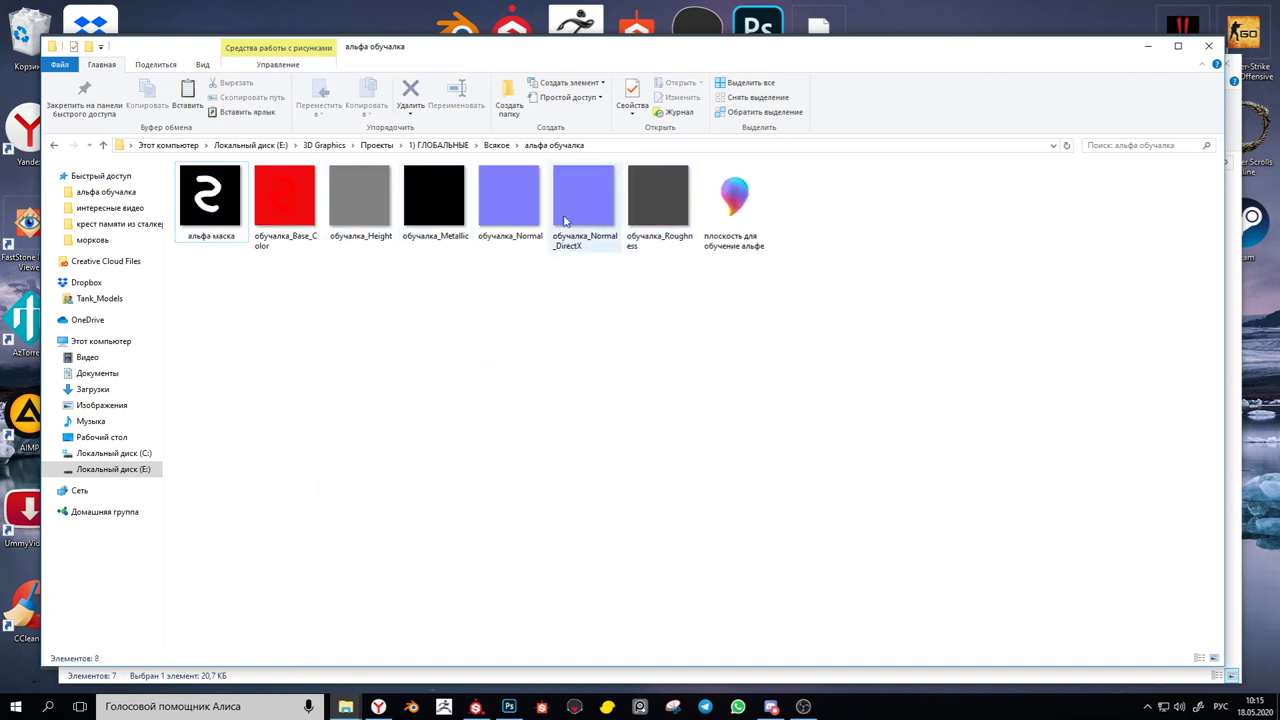
Select the seven texture images in the альфа обучалка folder and bring them into the Substance Painter shelf for import
{"action": "left_click_drag", "start_coordinate": [663, 287], "coordinate": [207, 196]}
{"action": "mouse_move", "coordinate": [436, 208]}
{"action": "left_mouse_down"}
{"action": "mouse_move", "coordinate": [490, 320]}
{"action": "mouse_move", "coordinate": [507, 690]}
{"action": "mouse_move", "coordinate": [472, 686]}
{"action": "mouse_move", "coordinate": [476, 702]}
{"action": "mouse_move", "coordinate": [258, 408]}
{"action": "mouse_move", "coordinate": [347, 706]}
{"action": "mouse_move", "coordinate": [362, 642]}
{"action": "mouse_move", "coordinate": [300, 638]}
{"action": "mouse_move", "coordinate": [366, 638]}
{"action": "mouse_move", "coordinate": [393, 369]}
{"action": "left_mouse_up"}
{"action": "mouse_move", "coordinate": [345, 706]}
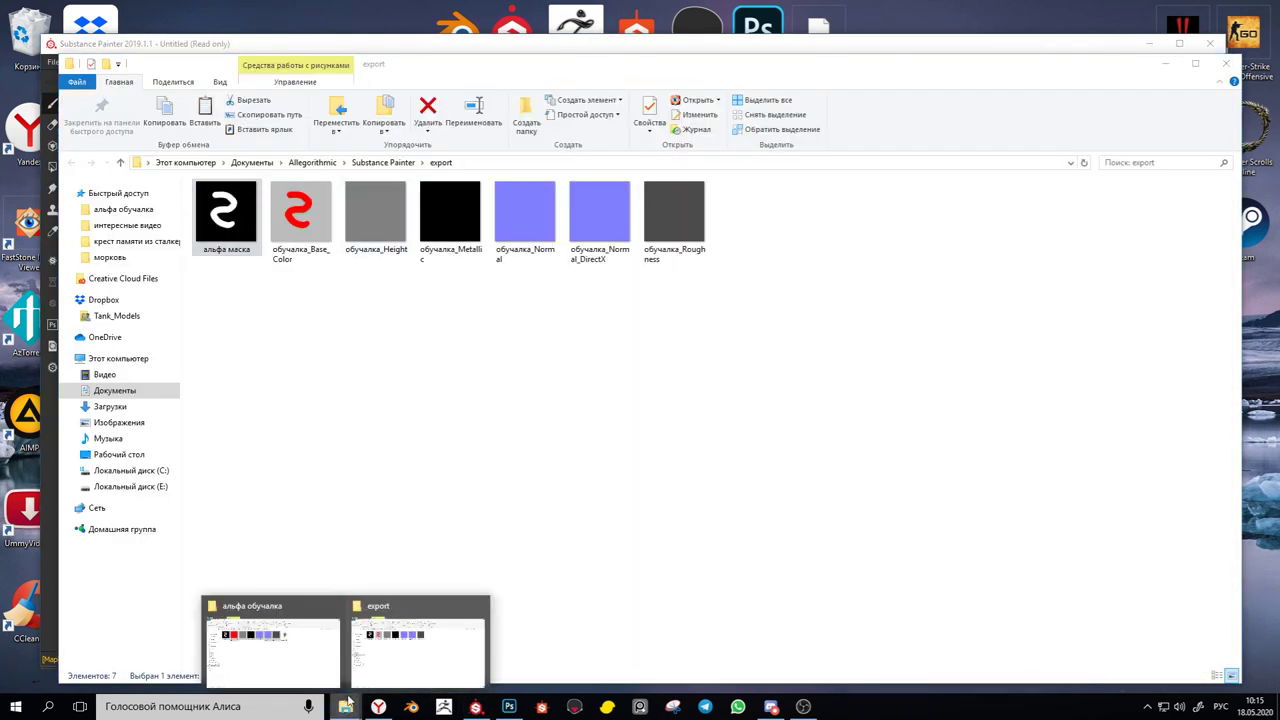
{"action": "left_click", "coordinate": [318, 657]}
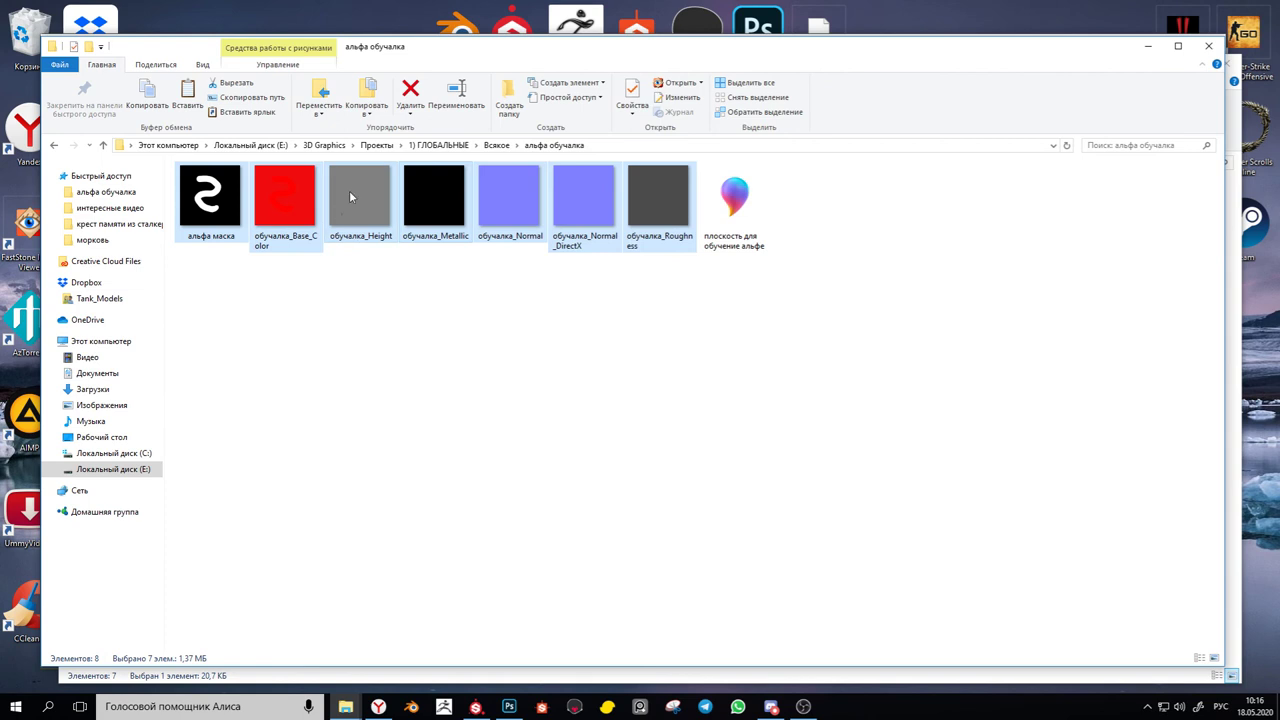
{"action": "mouse_move", "coordinate": [368, 204]}
{"action": "left_mouse_down"}
{"action": "mouse_move", "coordinate": [614, 600]}
{"action": "mouse_move", "coordinate": [468, 700]}
{"action": "mouse_move", "coordinate": [353, 461]}
{"action": "mouse_move", "coordinate": [272, 442]}
{"action": "left_mouse_up"}
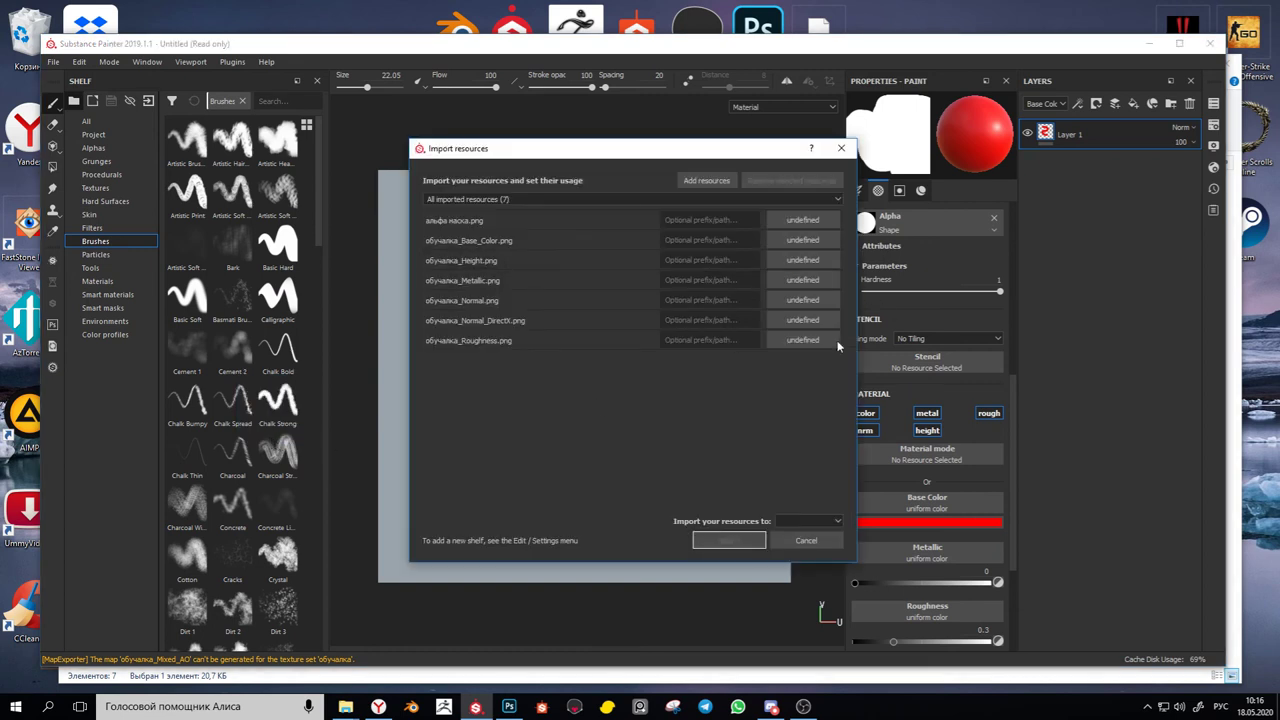
Set the usage of обучалка_Roughness.png to texture and check the filter options for the imported resources
{"action": "left_click", "coordinate": [809, 341]}
{"action": "left_click", "coordinate": [830, 384]}
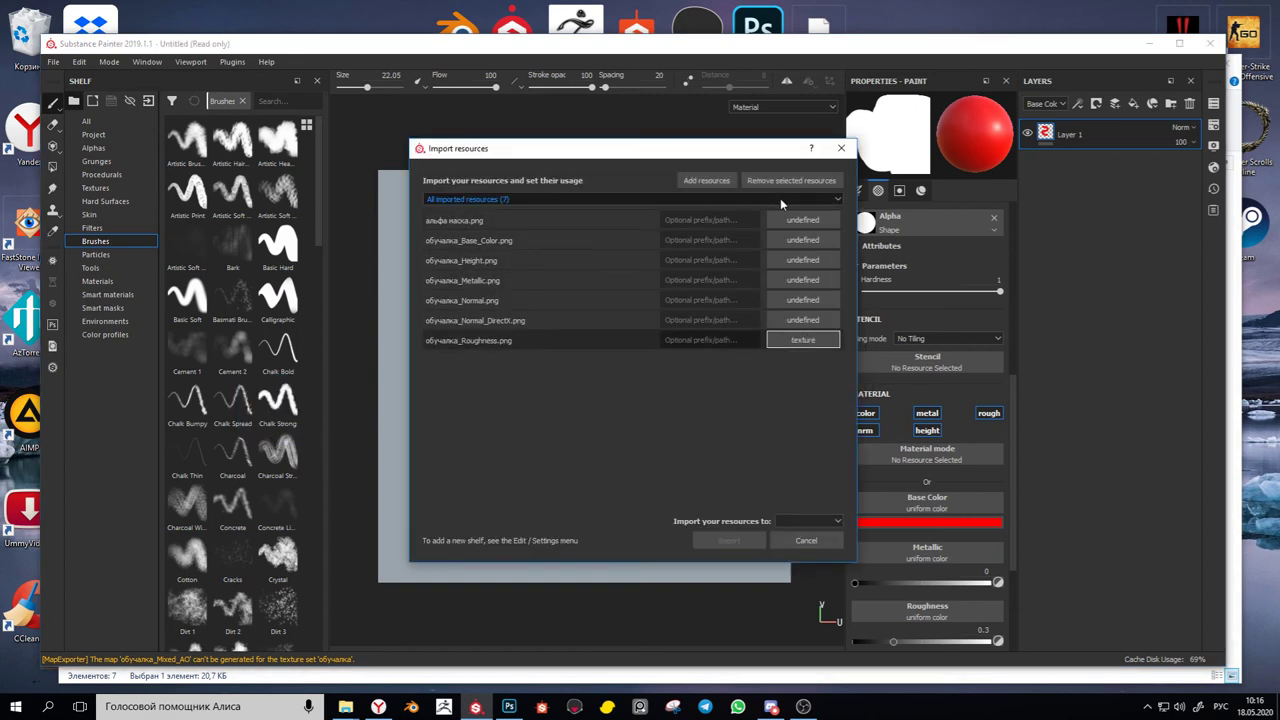
{"action": "left_click", "coordinate": [780, 198]}
{"action": "left_click", "coordinate": [666, 219]}
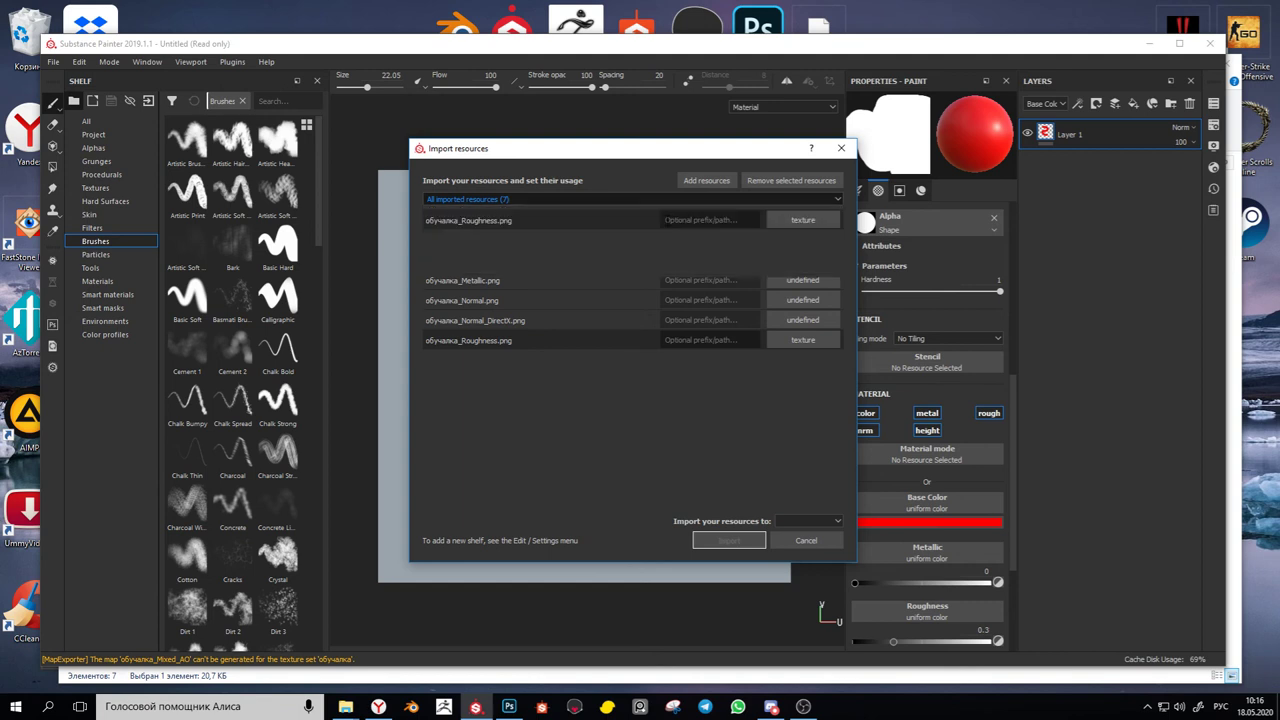
{"action": "left_click", "coordinate": [626, 201]}
{"action": "left_click", "coordinate": [620, 209]}
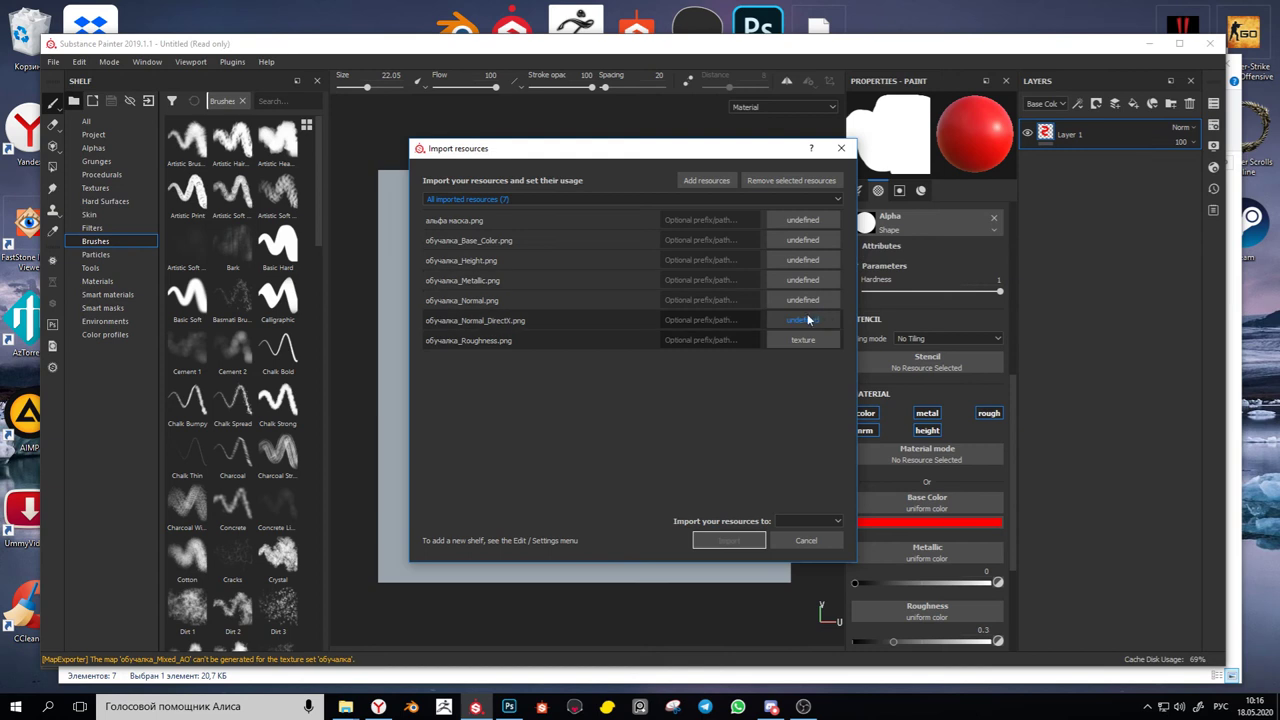
Set the usage of the remaining six images, from обучалка_Normal_DirectX.png up to альфа маска.png, to texture
{"action": "left_click", "coordinate": [803, 320]}
{"action": "left_click", "coordinate": [828, 362]}
{"action": "left_click", "coordinate": [787, 302]}
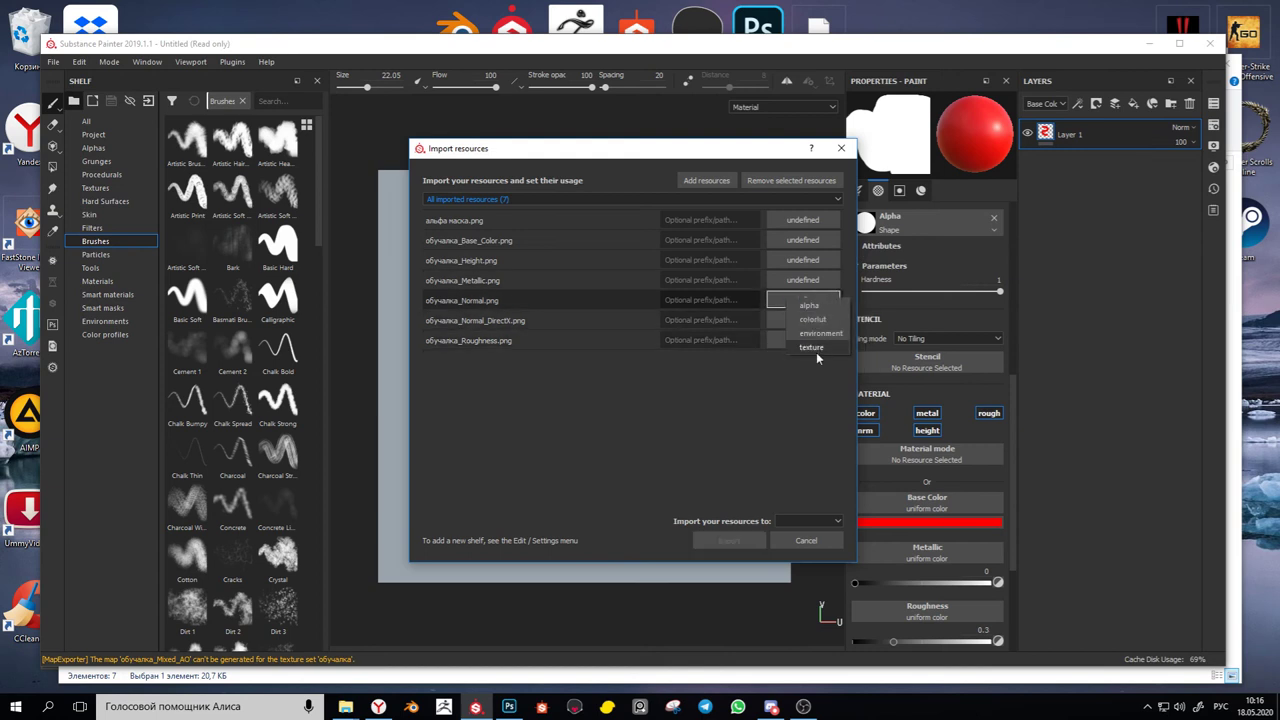
{"action": "left_click", "coordinate": [816, 346]}
{"action": "left_click", "coordinate": [797, 281]}
{"action": "left_click", "coordinate": [814, 330]}
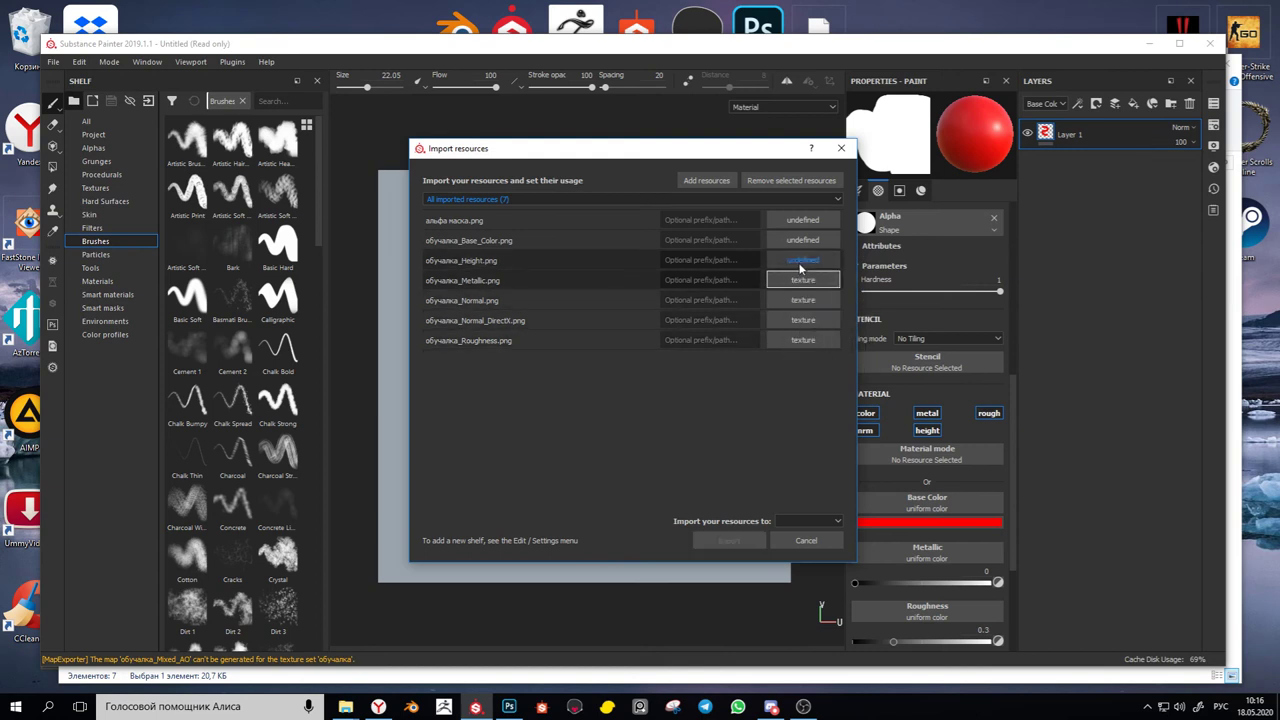
{"action": "left_click", "coordinate": [801, 261]}
{"action": "left_click", "coordinate": [815, 313]}
{"action": "left_click", "coordinate": [803, 240]}
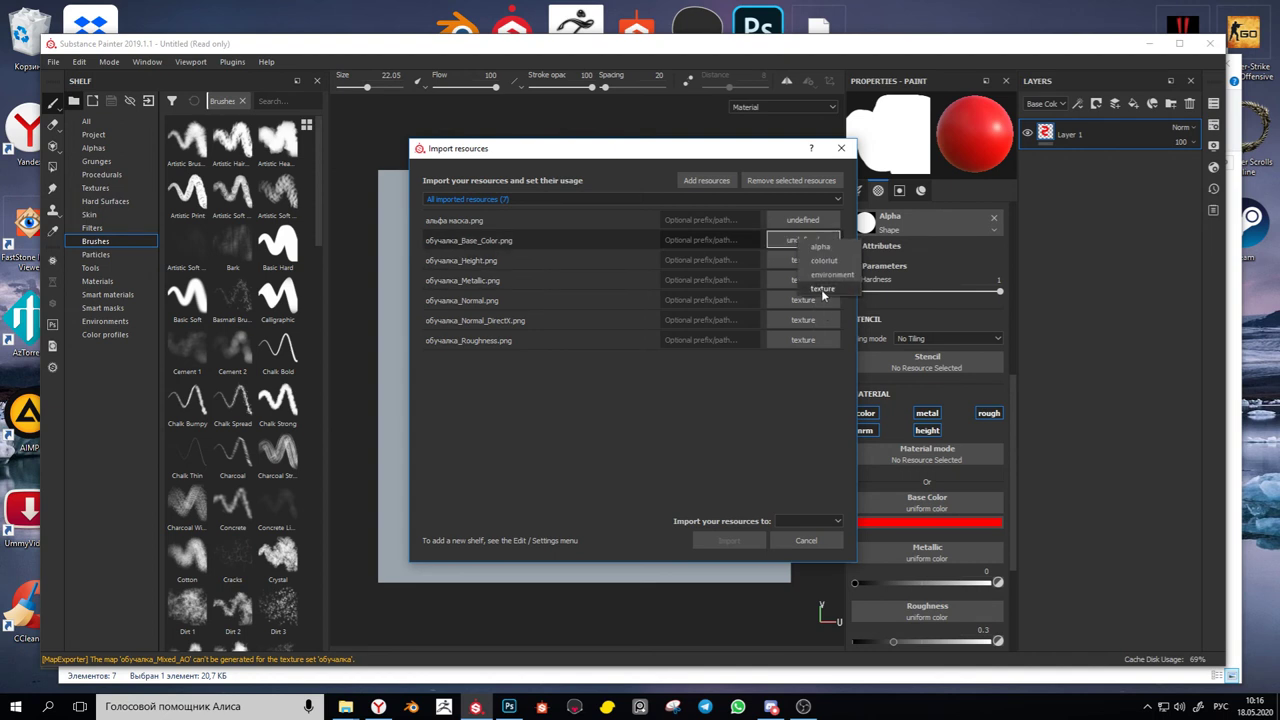
{"action": "left_click", "coordinate": [818, 289]}
{"action": "left_click", "coordinate": [803, 220]}
{"action": "left_click", "coordinate": [814, 272]}
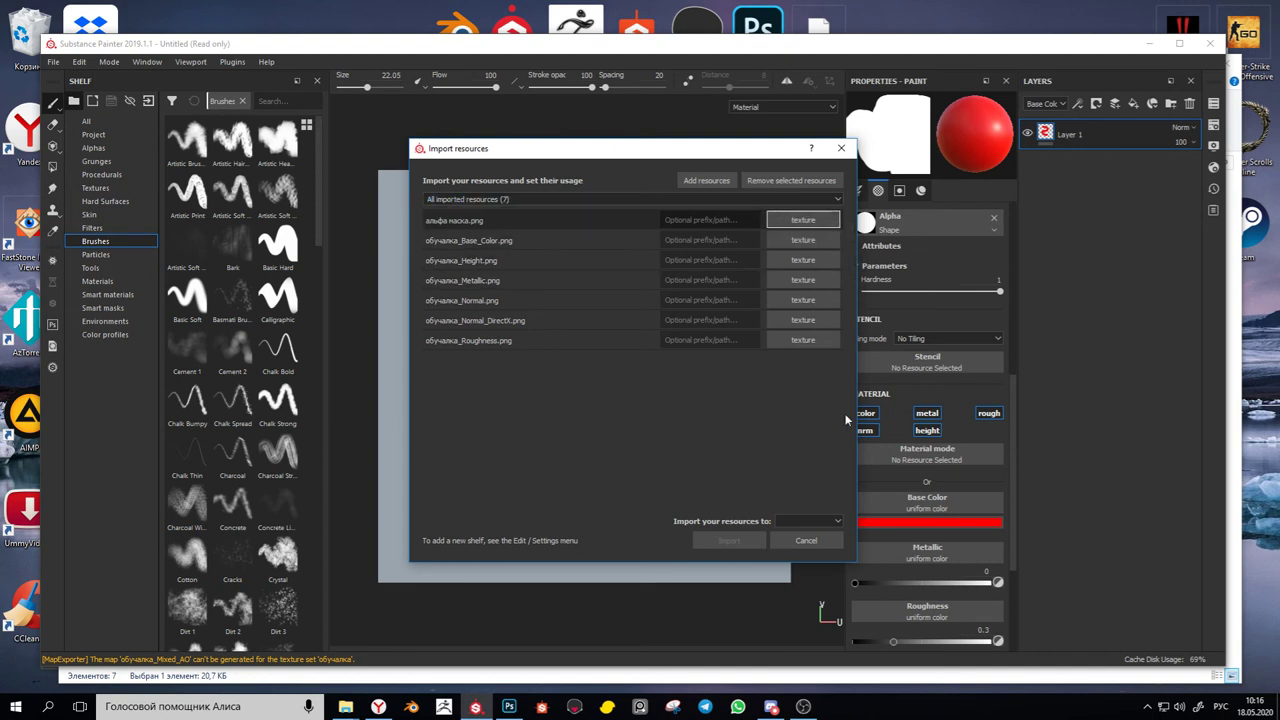
Choose project 'Untitled' as the destination and import the seven resources
{"action": "left_click", "coordinate": [805, 522]}
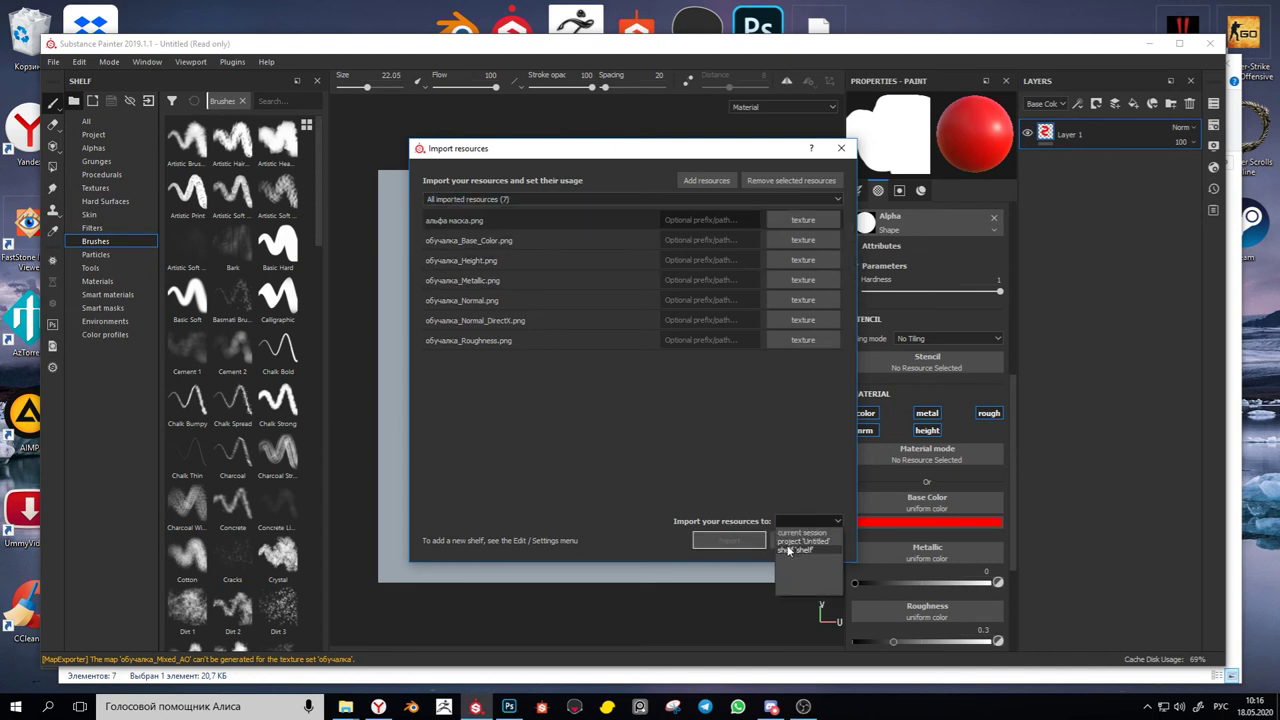
{"action": "left_click", "coordinate": [795, 542]}
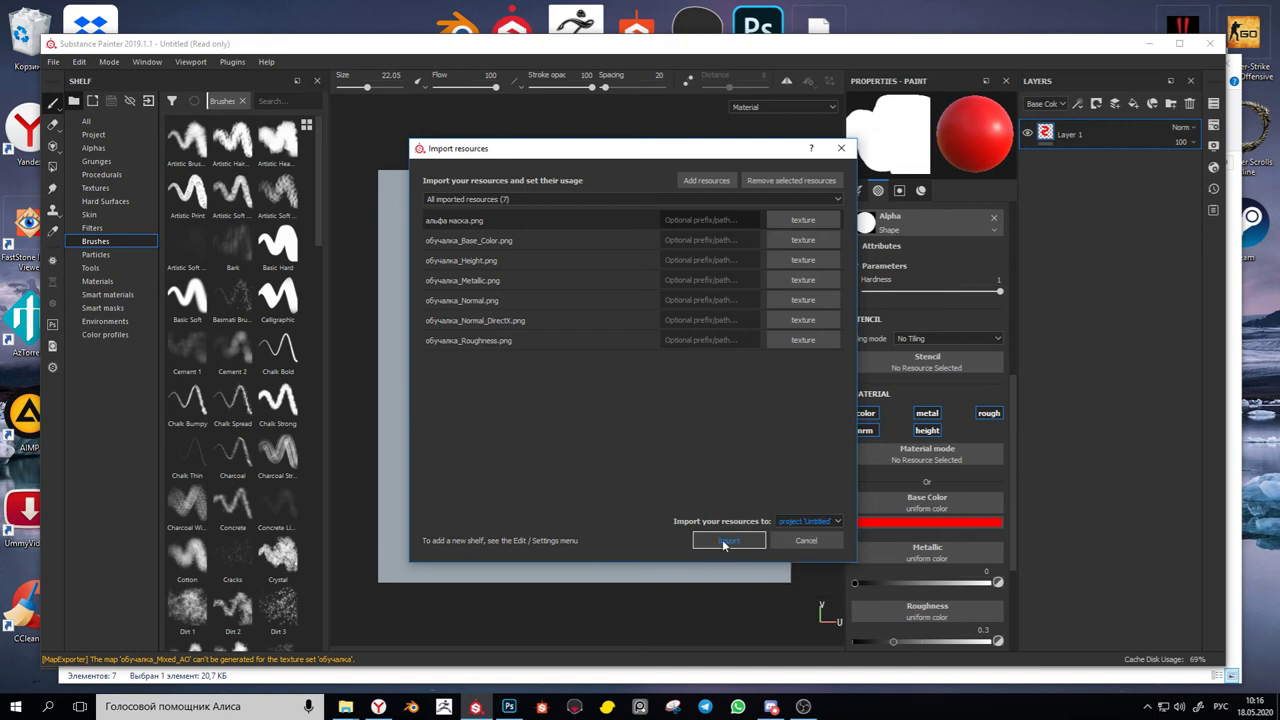
{"action": "left_click", "coordinate": [727, 541]}
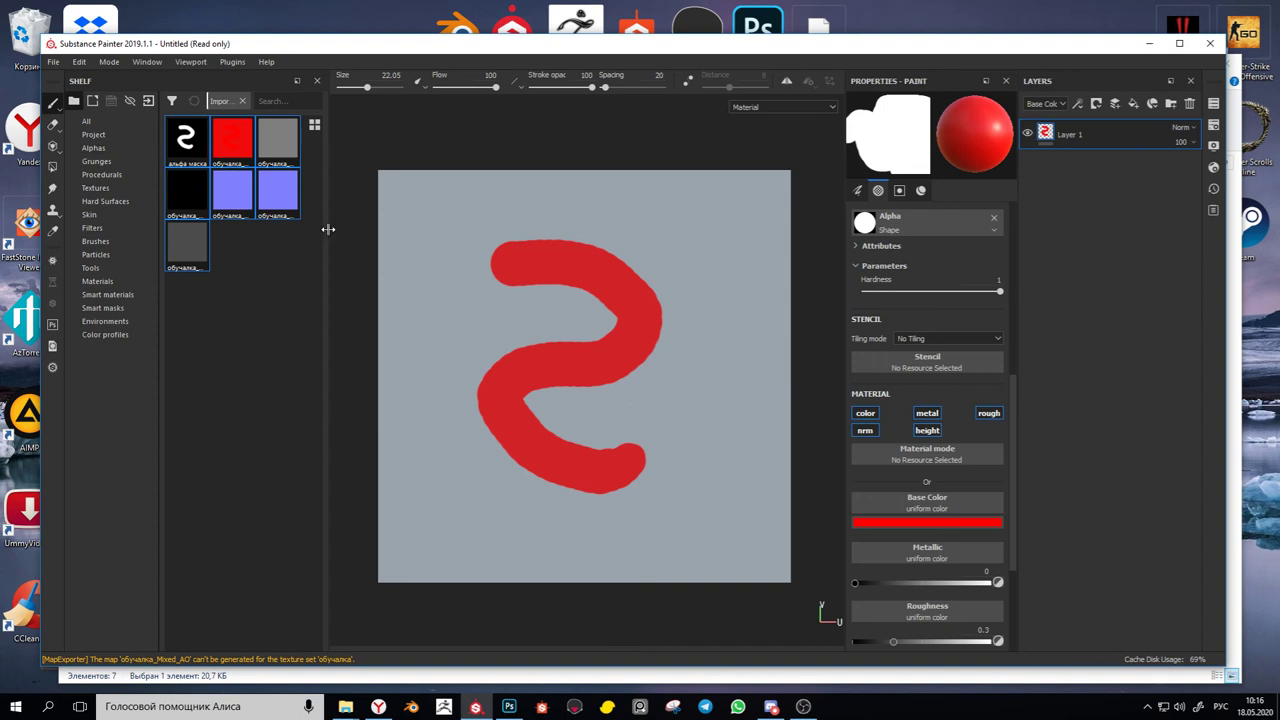
Hide Layer 1 and add an Opacity channel to the texture set
{"action": "scroll", "coordinate": [928, 480], "scroll_direction": "down", "scroll_amount": 5}
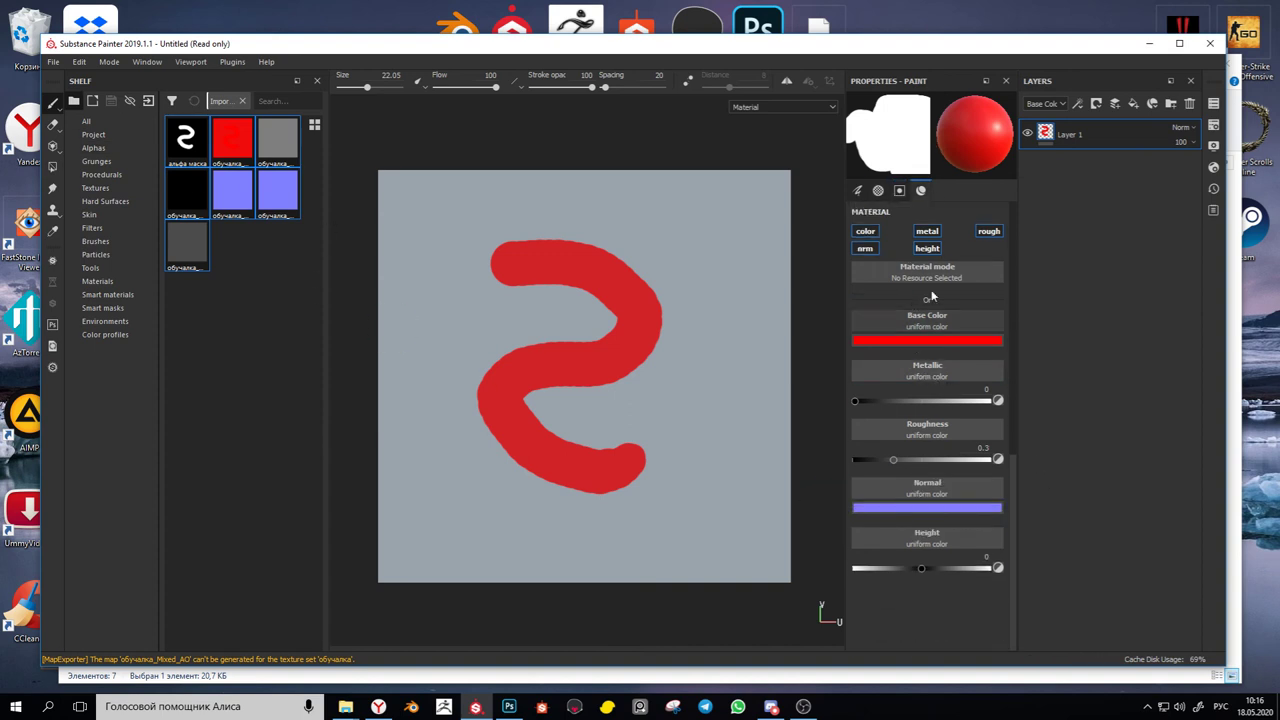
{"action": "left_click", "coordinate": [1028, 133]}
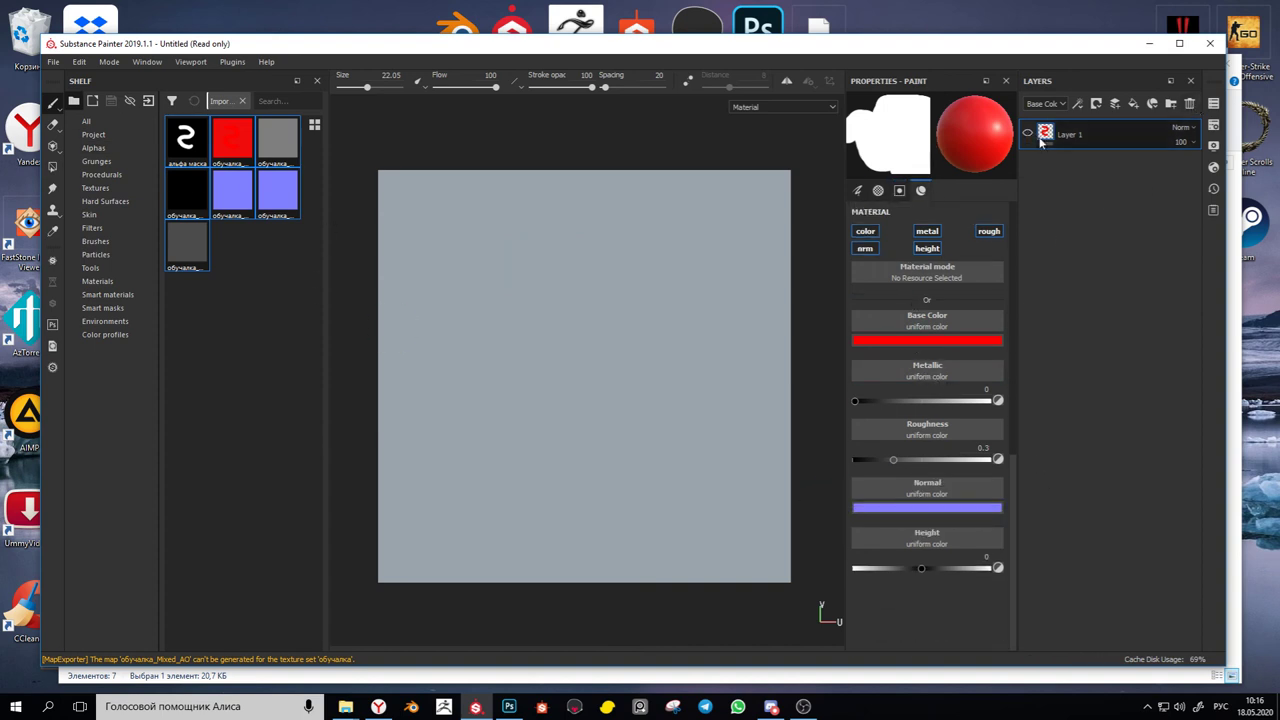
{"action": "left_click", "coordinate": [1214, 126]}
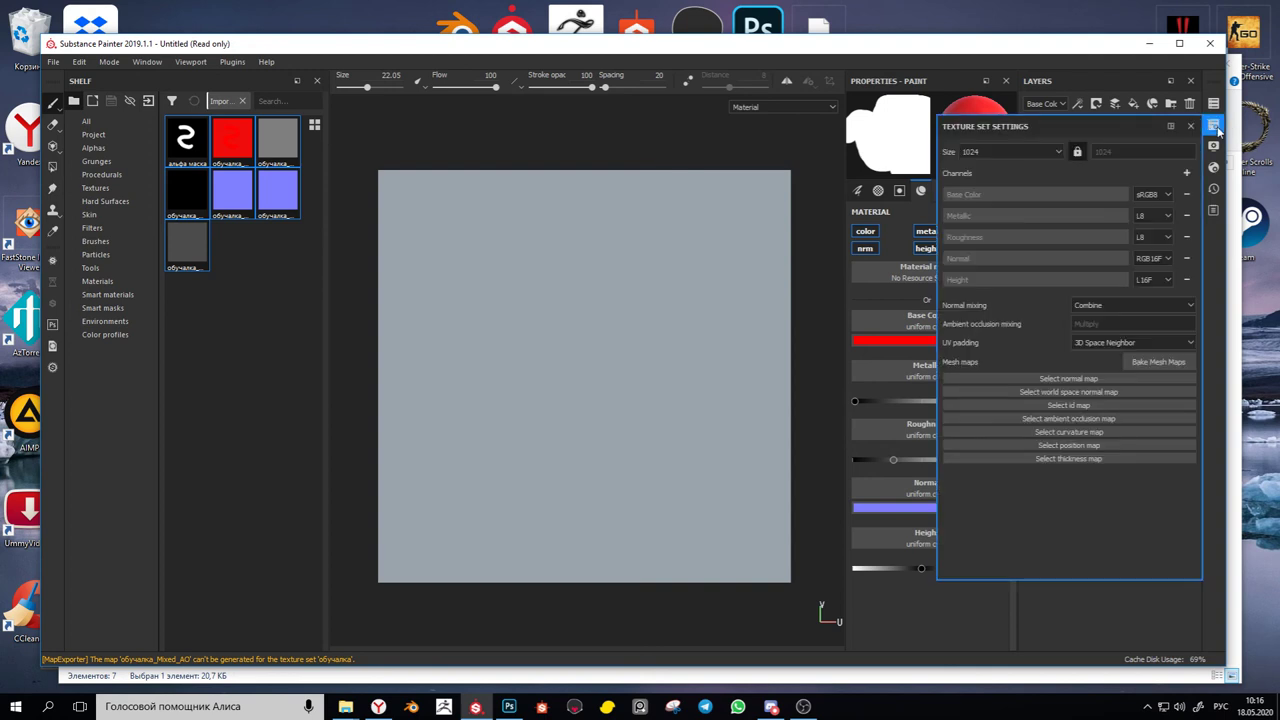
{"action": "left_click", "coordinate": [1186, 174]}
{"action": "left_click", "coordinate": [1206, 316]}
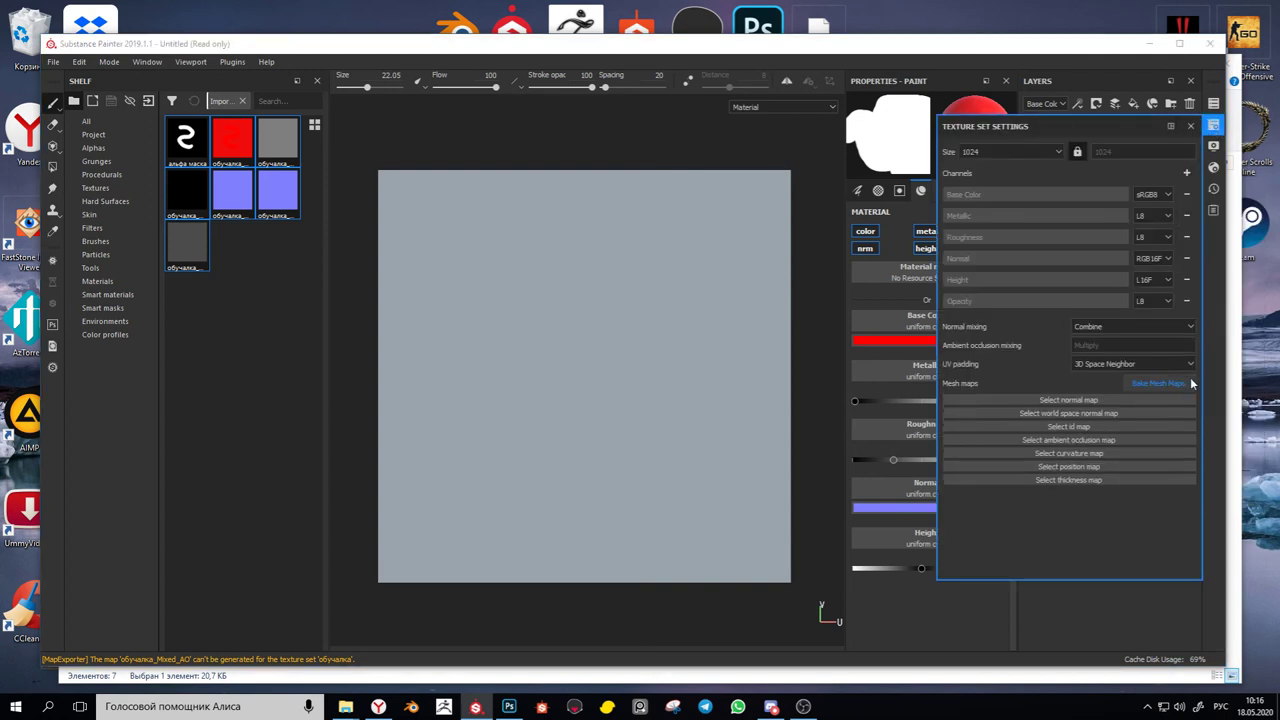
Bake all mesh maps for обучалка with an output size of 1024, check them, and close the texture set settings
{"action": "left_click", "coordinate": [1166, 383]}
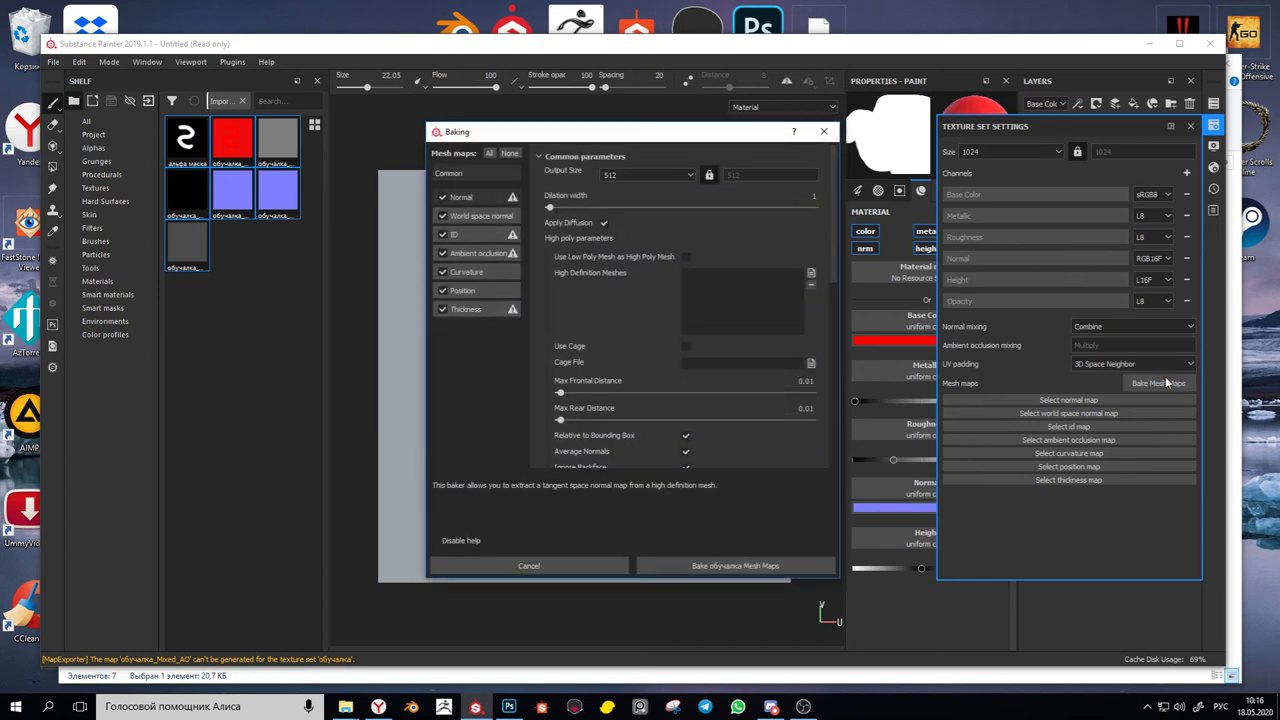
{"action": "left_click", "coordinate": [656, 176]}
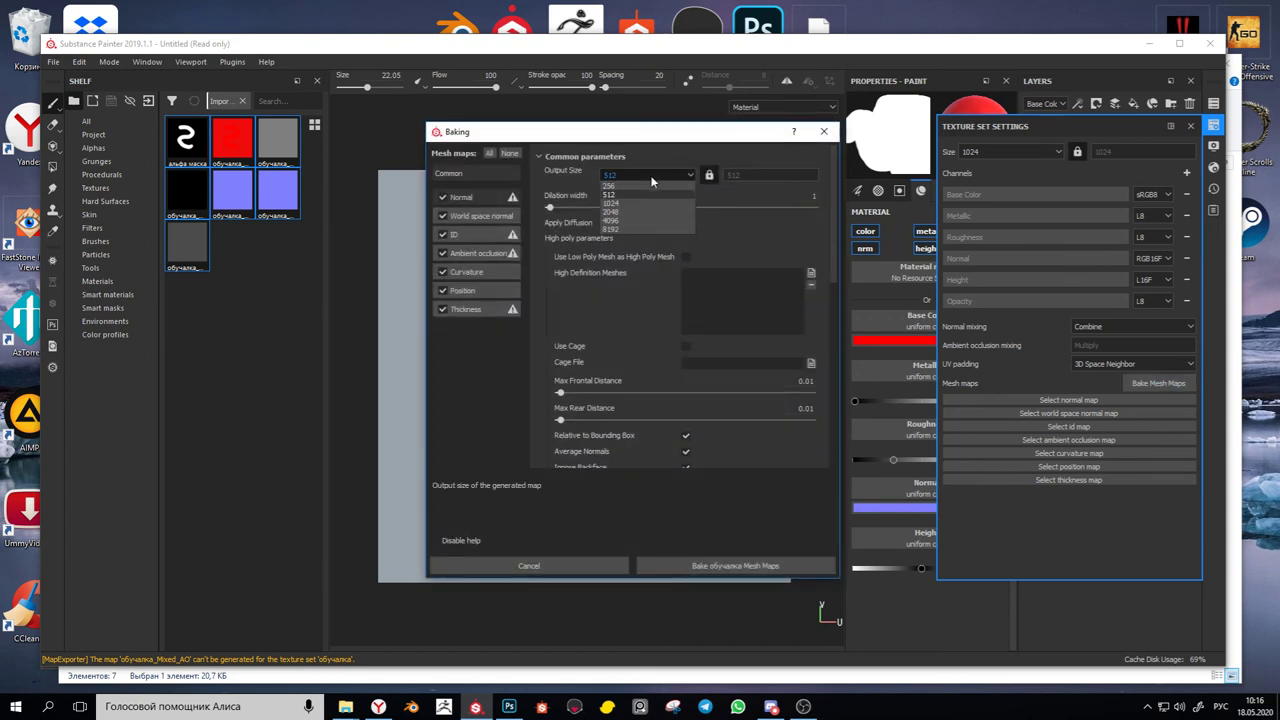
{"action": "left_click", "coordinate": [619, 230]}
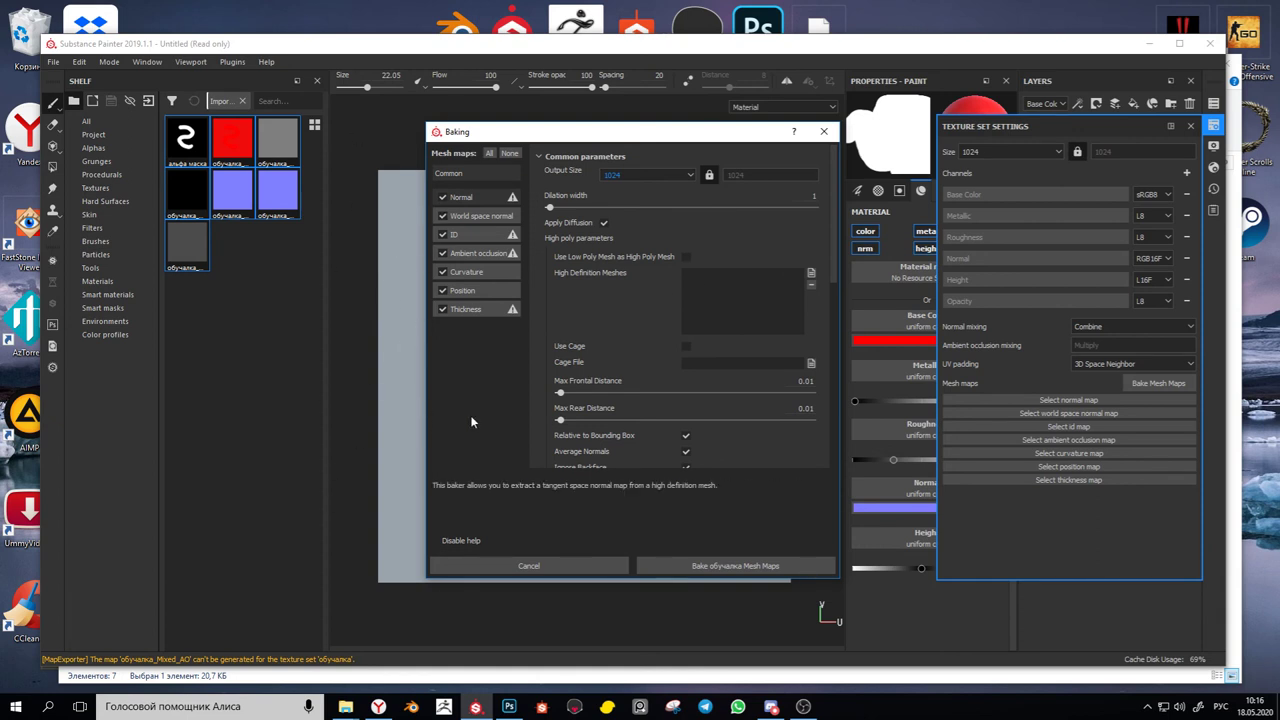
{"action": "left_click", "coordinate": [633, 177]}
{"action": "left_click", "coordinate": [633, 177]}
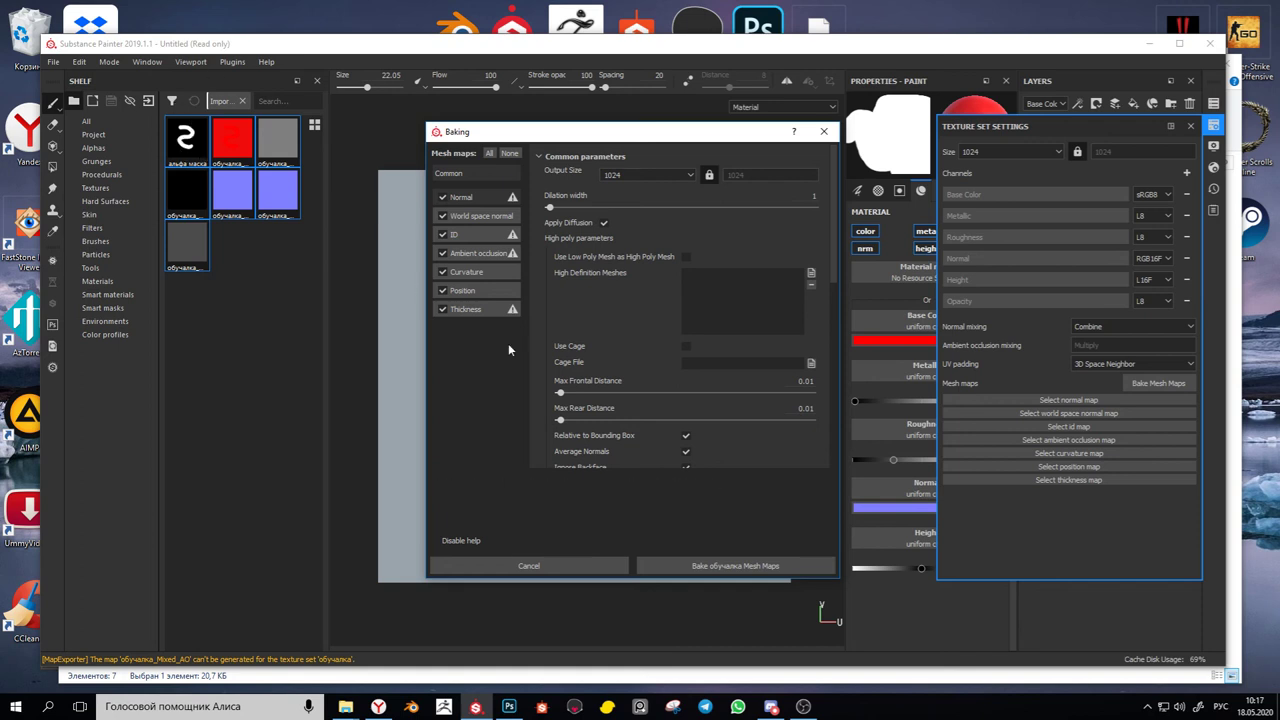
{"action": "left_click", "coordinate": [708, 567]}
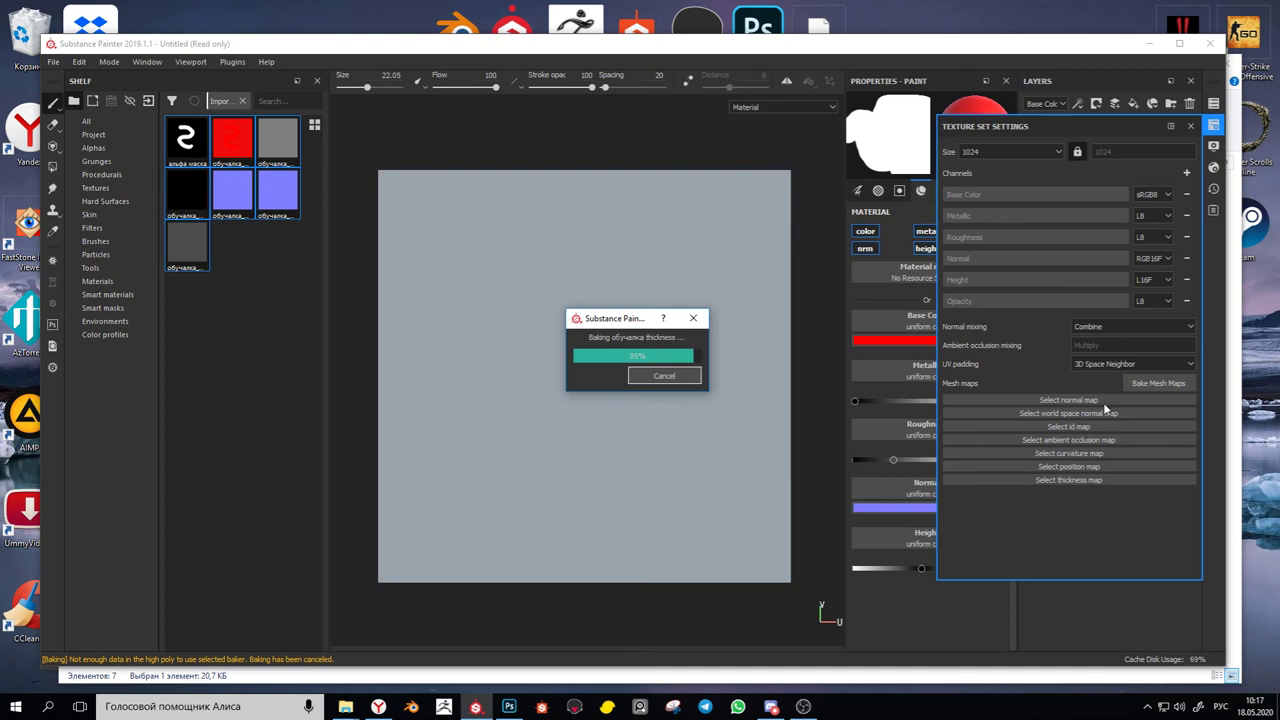
{"action": "key", "text": "Return"}
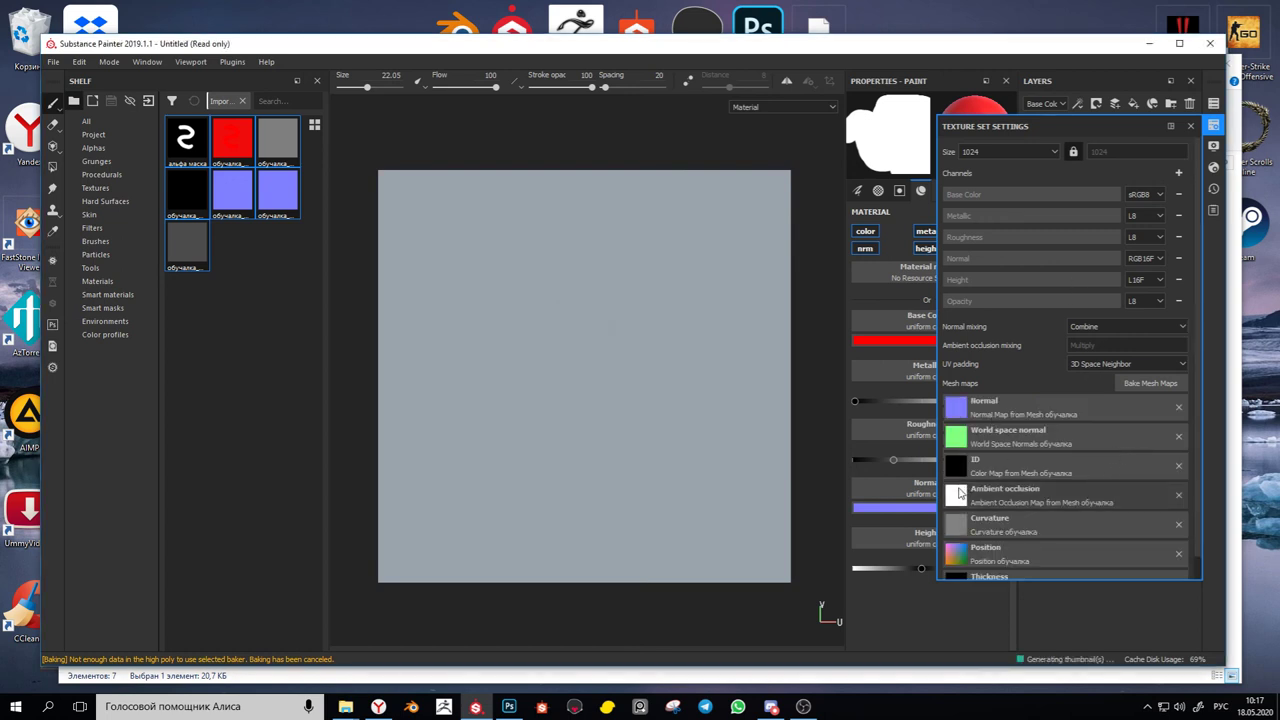
{"action": "scroll", "coordinate": [972, 478], "scroll_direction": "down", "scroll_amount": 1}
{"action": "scroll", "coordinate": [998, 466], "scroll_direction": "up", "scroll_amount": 1}
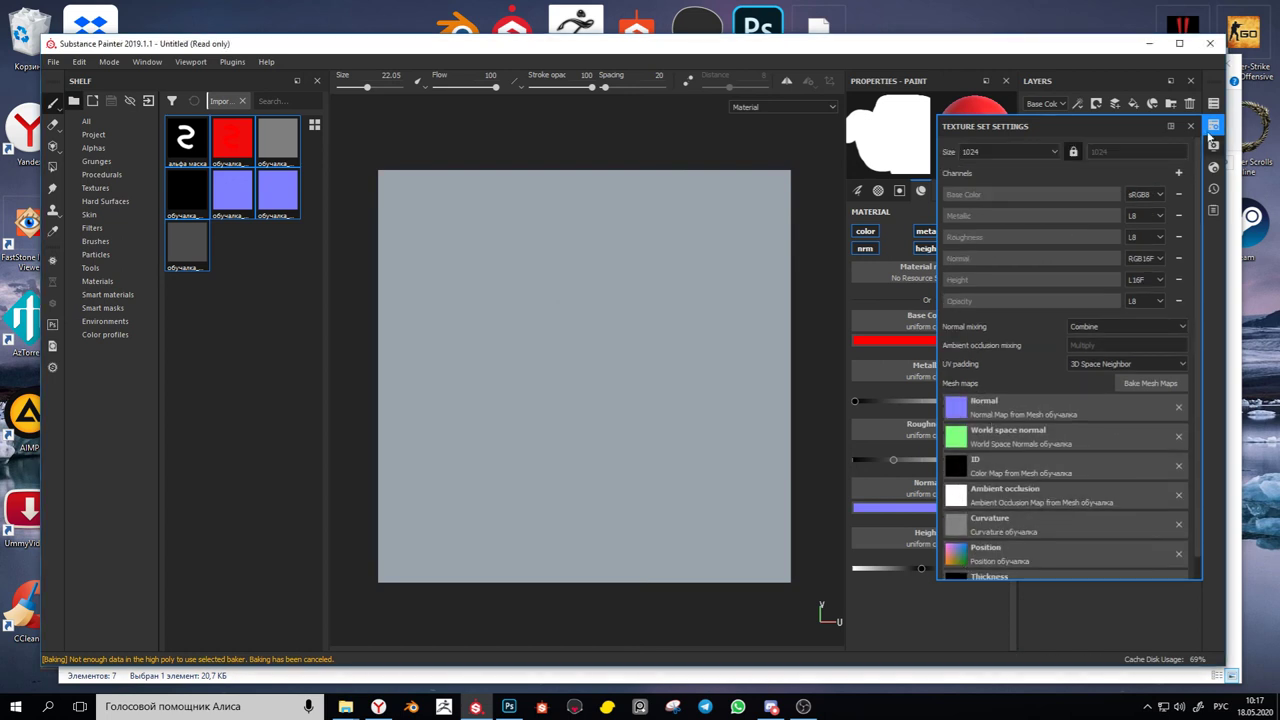
{"action": "left_click", "coordinate": [1192, 126]}
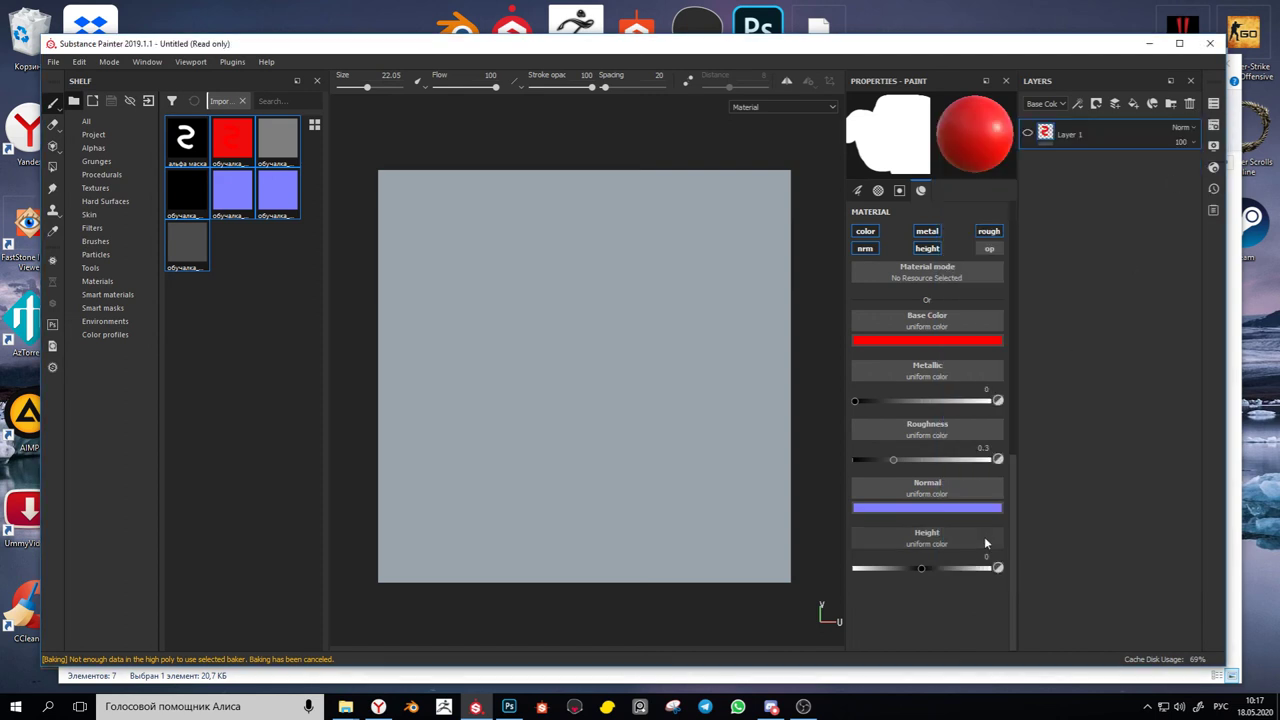
Add a fill layer and assign обучалка_Base_Color to Base Color, обучалка_Height to Roughness and обучалка_Metallic to Metallic
{"action": "left_click", "coordinate": [1133, 104]}
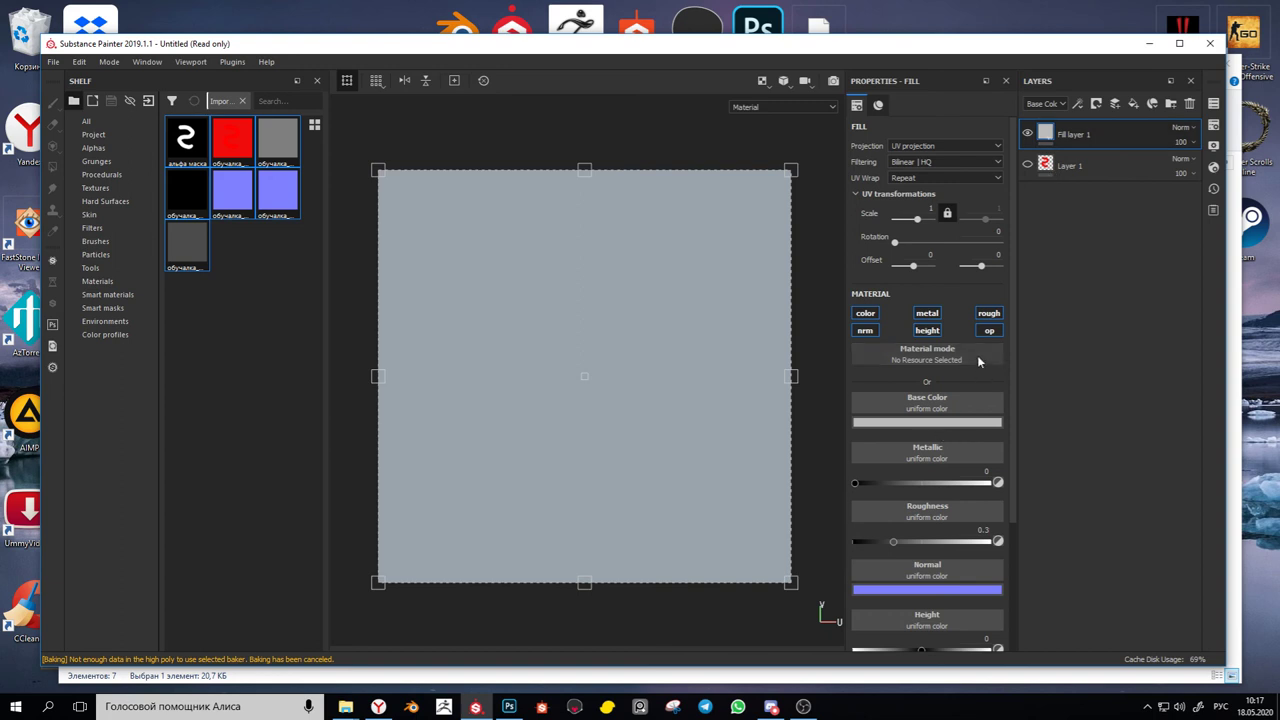
{"action": "scroll", "coordinate": [978, 336], "scroll_direction": "down", "scroll_amount": 3}
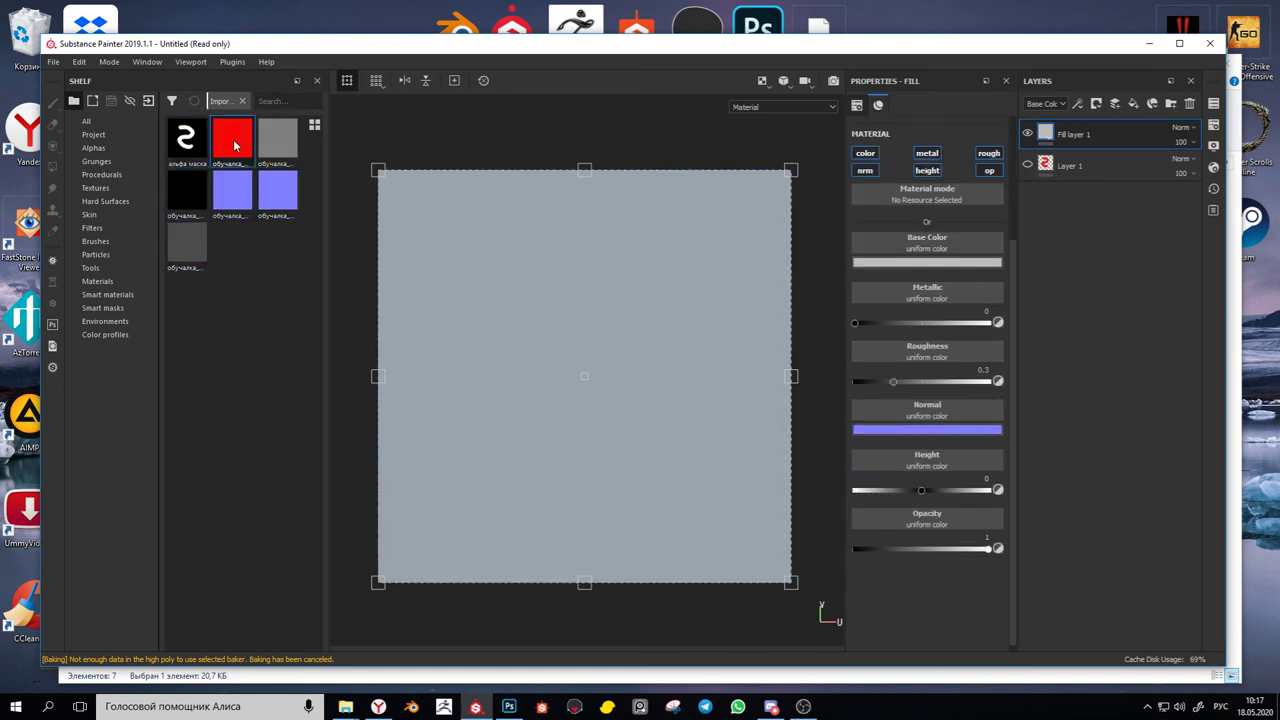
{"action": "left_click_drag", "start_coordinate": [234, 146], "coordinate": [925, 248]}
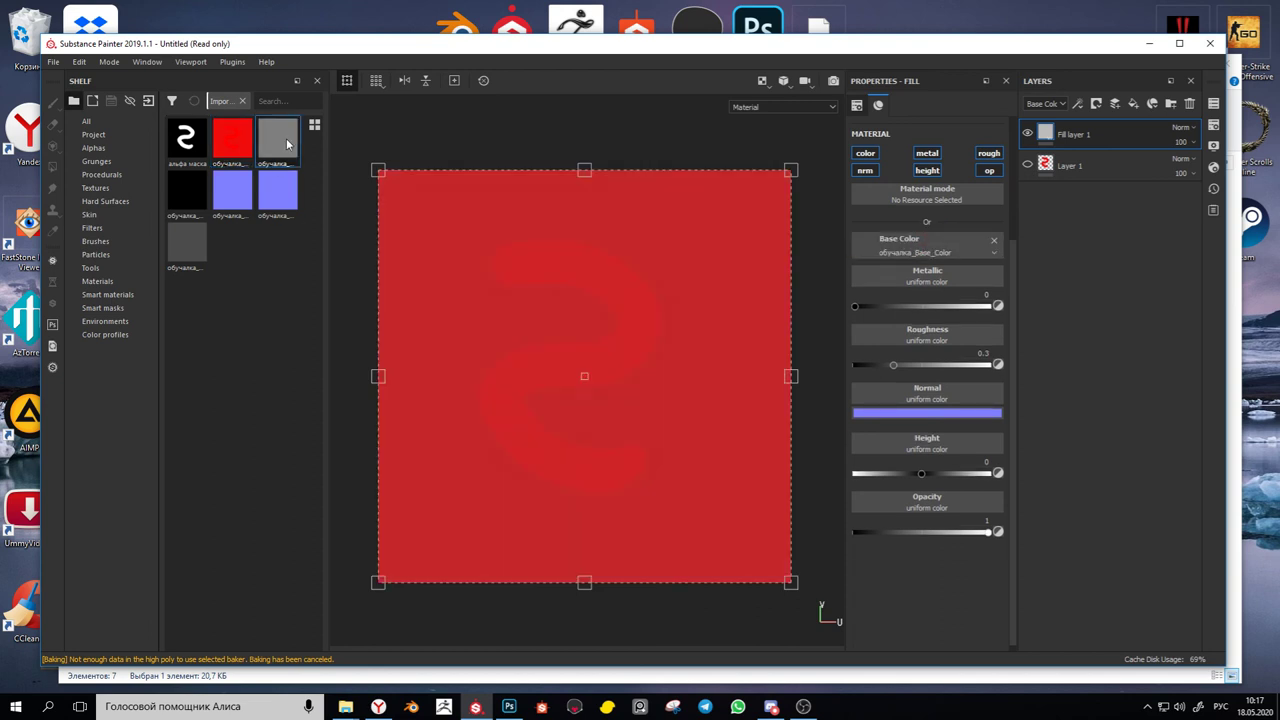
{"action": "left_click_drag", "start_coordinate": [284, 150], "coordinate": [899, 340]}
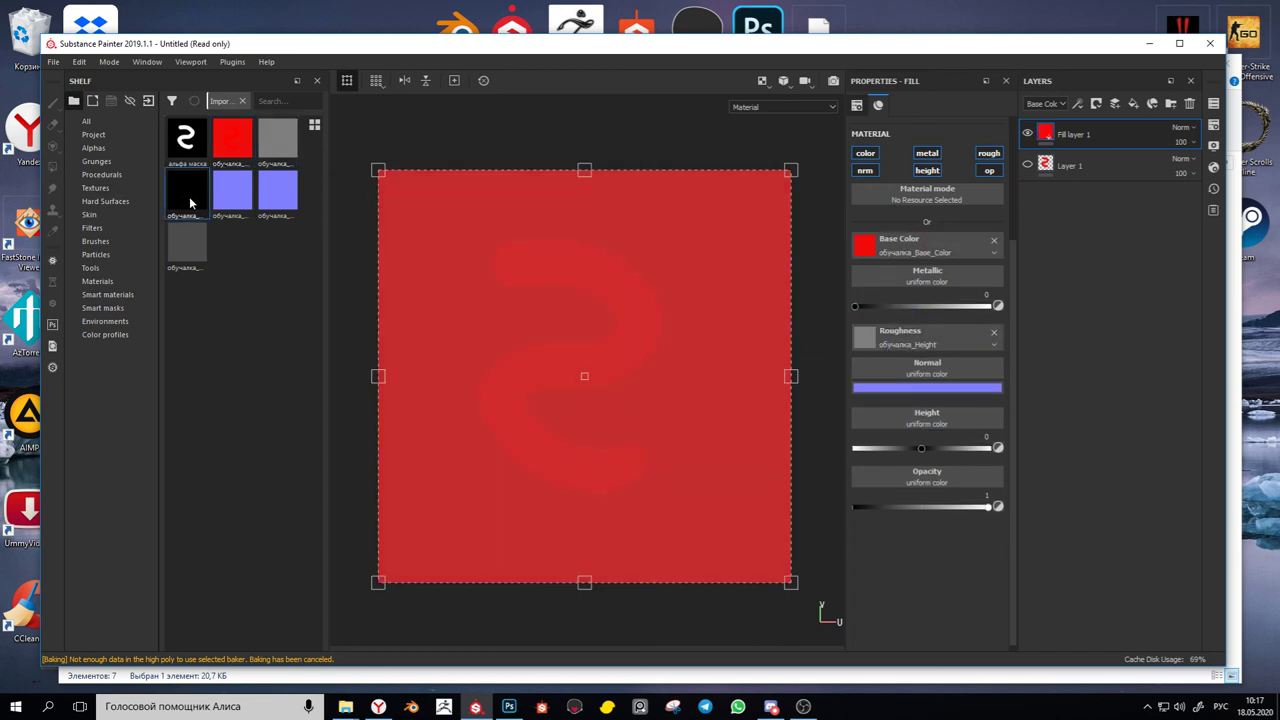
{"action": "left_click_drag", "start_coordinate": [190, 203], "coordinate": [936, 278]}
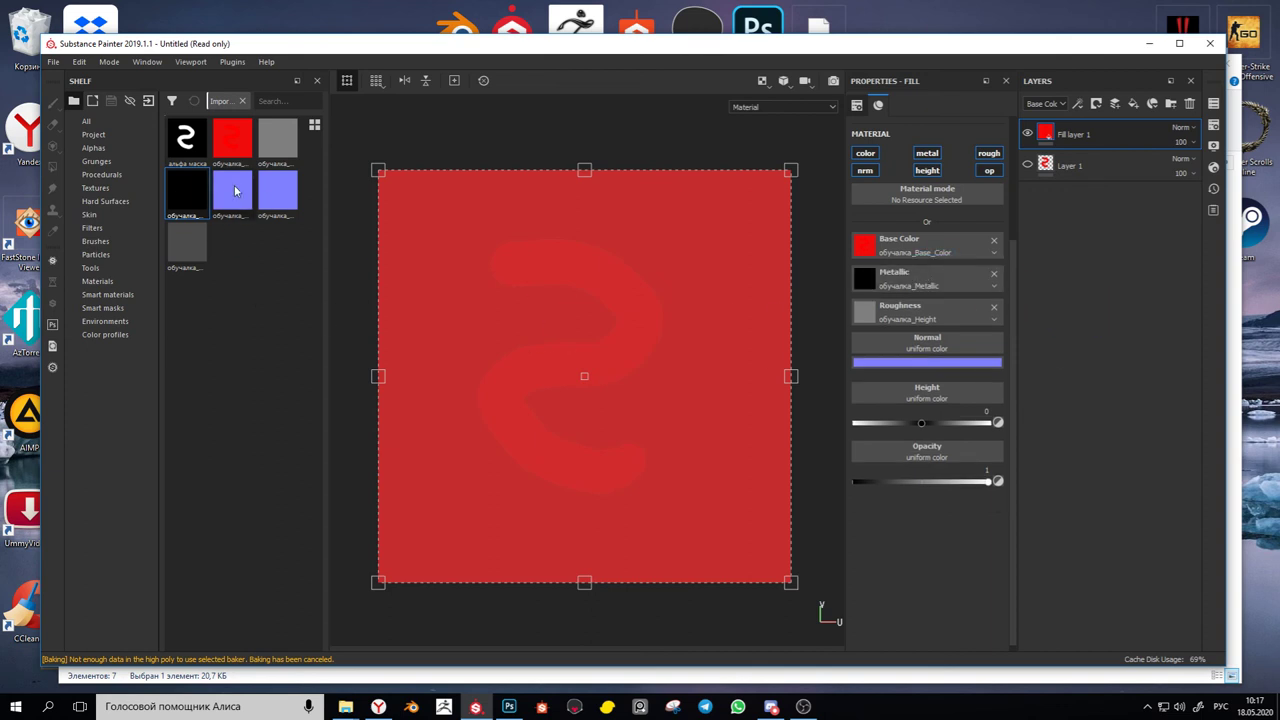
Assign обучалка_Normal to the fill layer's Normal channel, обучалка_Roughness to Height and альфа маска to Opacity
{"action": "left_click_drag", "start_coordinate": [234, 191], "coordinate": [925, 347]}
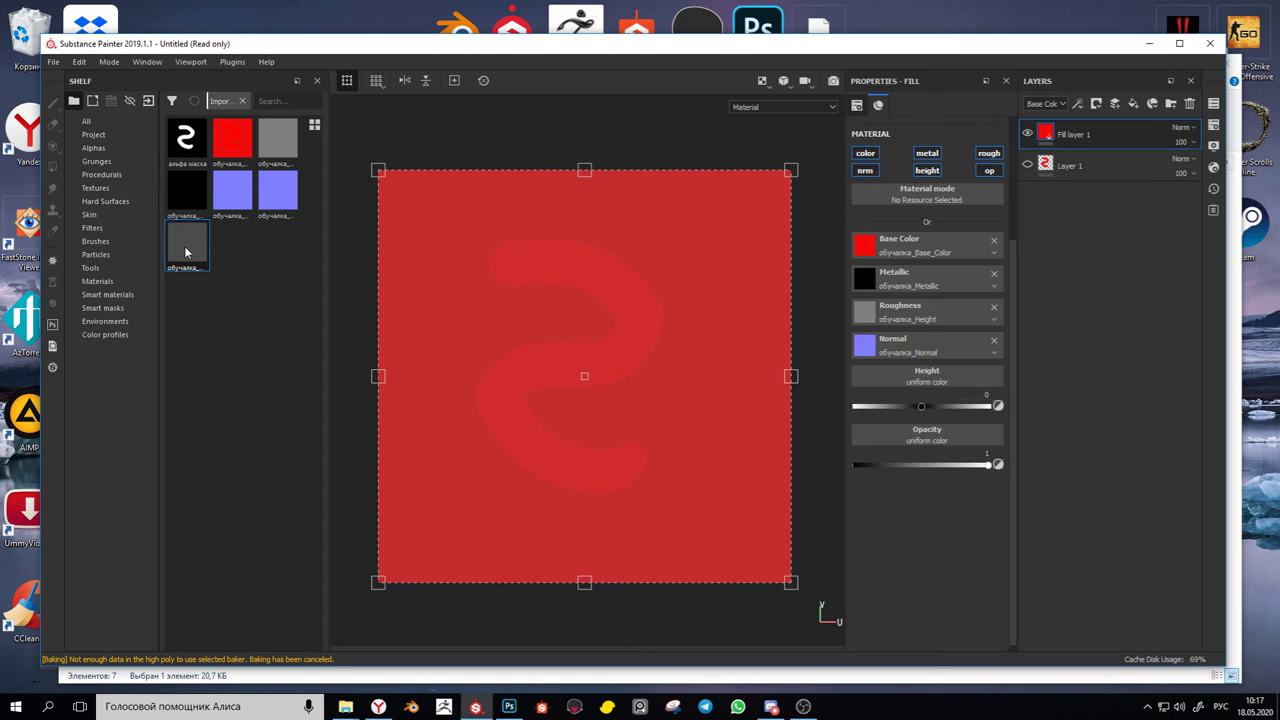
{"action": "left_click_drag", "start_coordinate": [185, 252], "coordinate": [916, 378]}
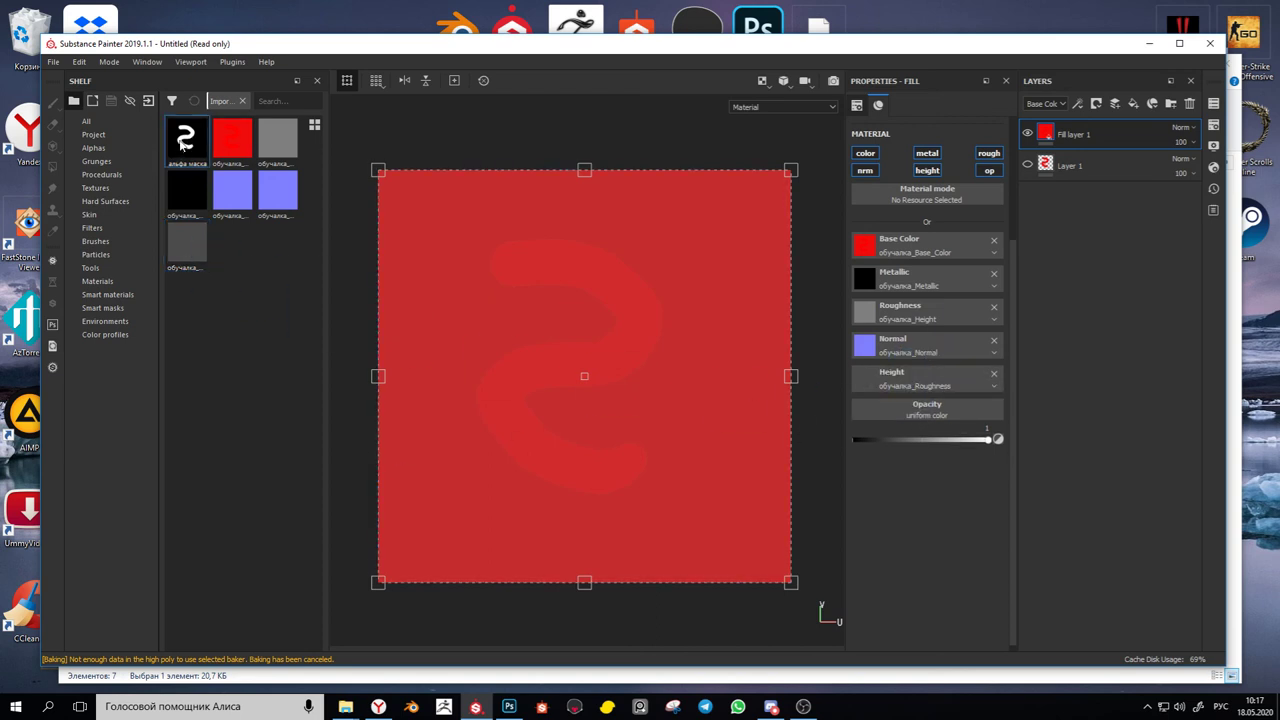
{"action": "left_click_drag", "start_coordinate": [187, 142], "coordinate": [914, 416]}
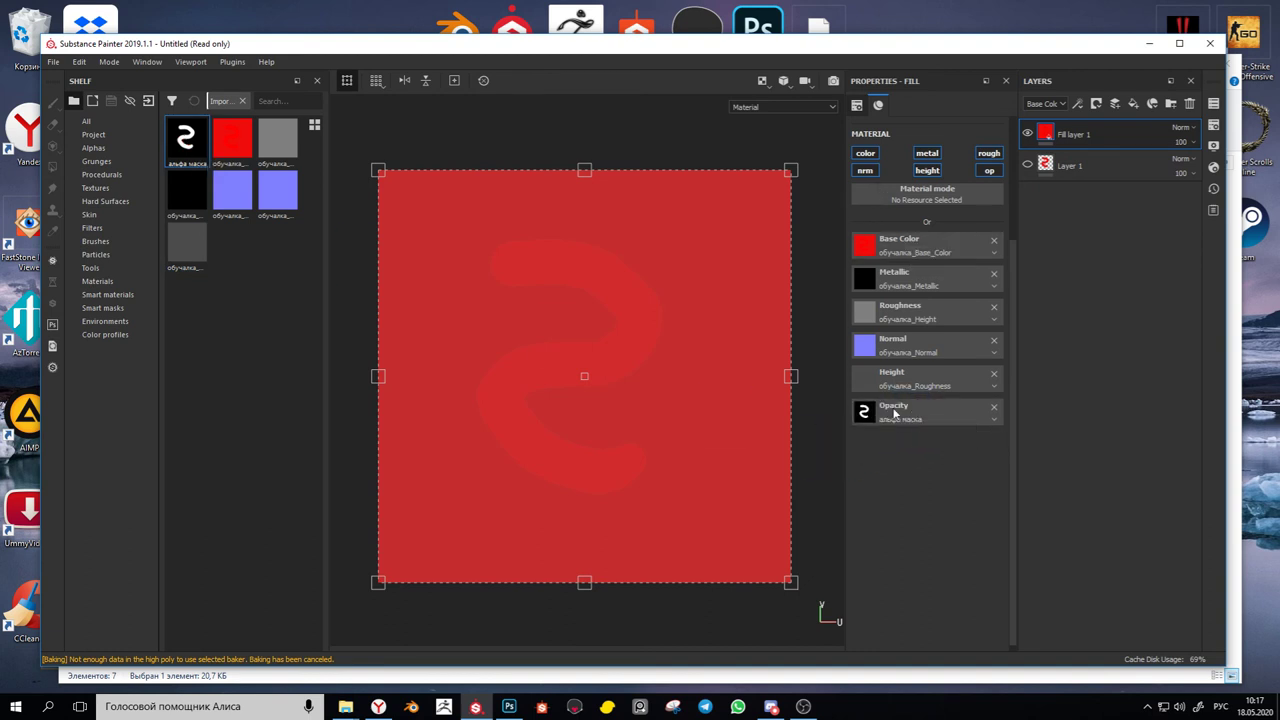
{"action": "scroll", "coordinate": [911, 496], "scroll_direction": "up", "scroll_amount": 3}
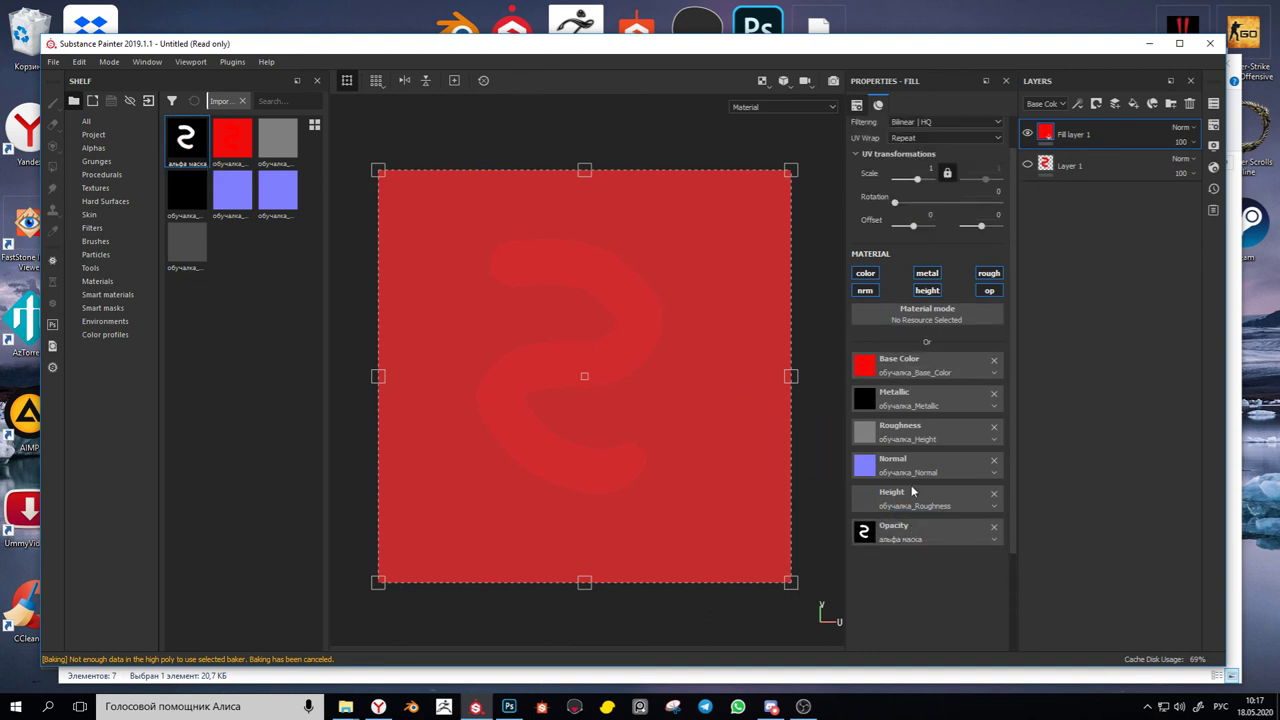
Open the texture export settings and compare the output maps of the Unity 5 (Standard Metallic) and PBR MetalRough presets
{"action": "left_click", "coordinate": [53, 62]}
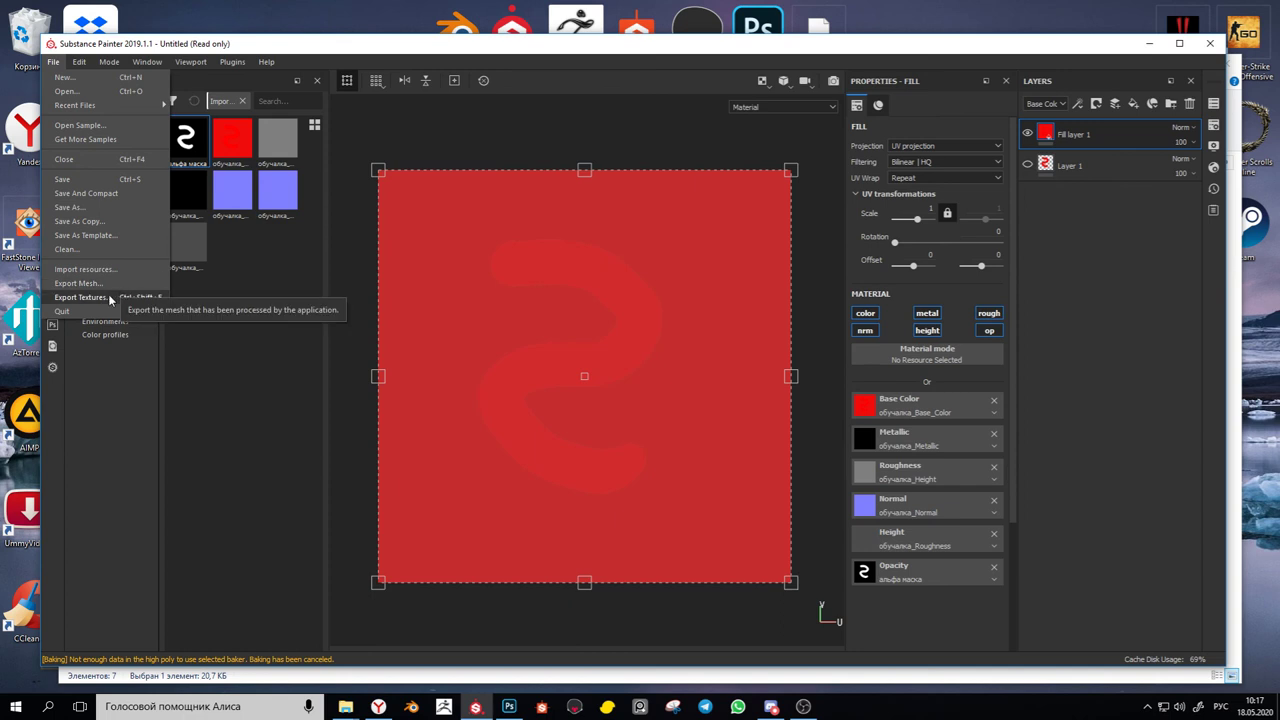
{"action": "left_click", "coordinate": [80, 297]}
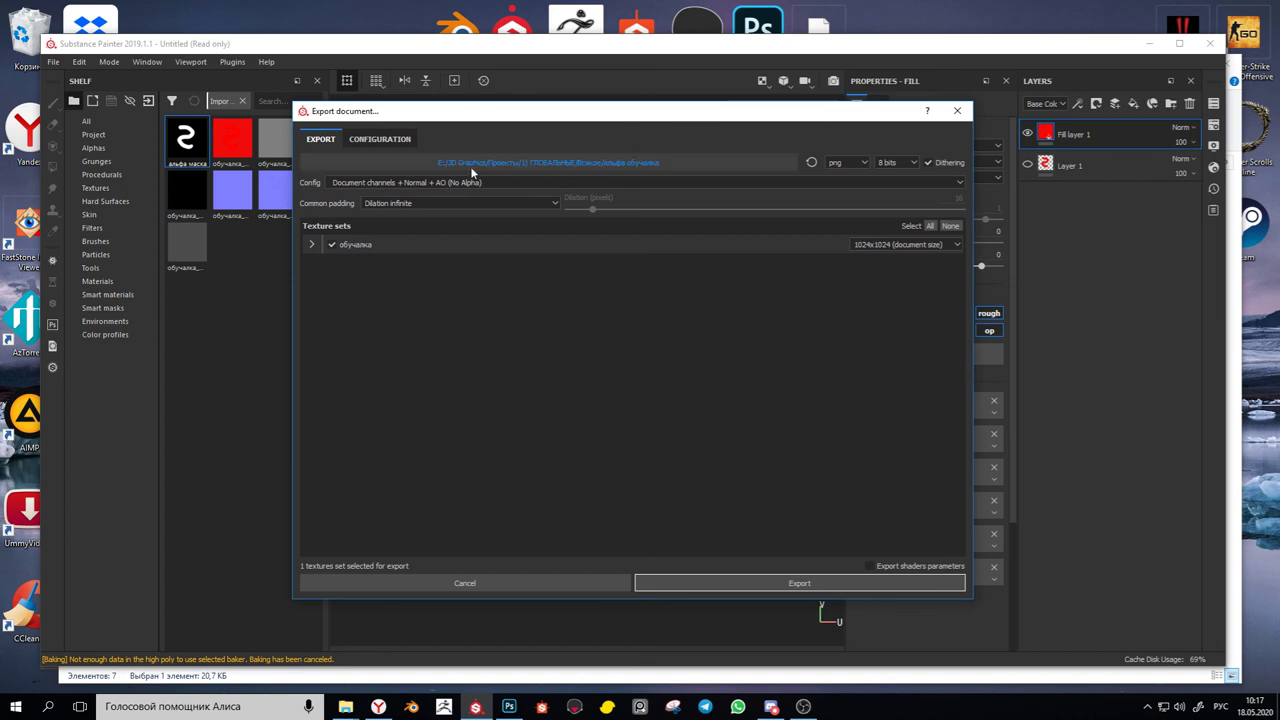
{"action": "left_click", "coordinate": [396, 142]}
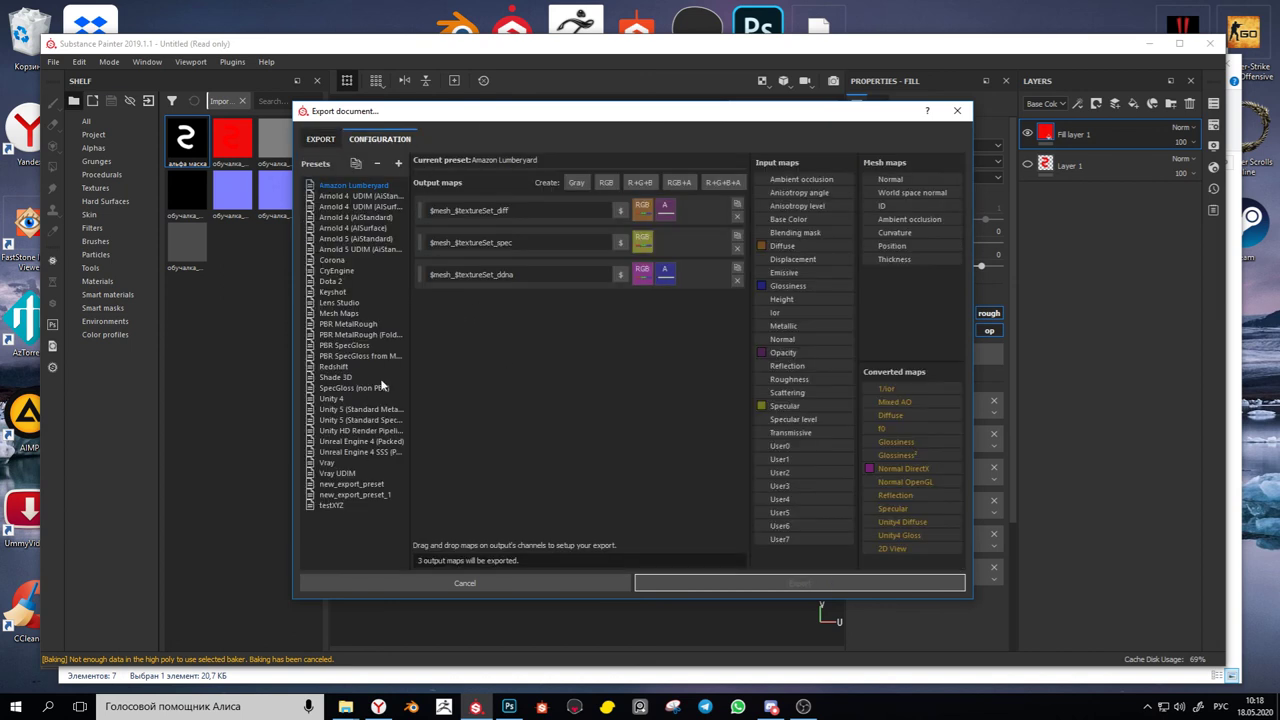
{"action": "left_click", "coordinate": [332, 410]}
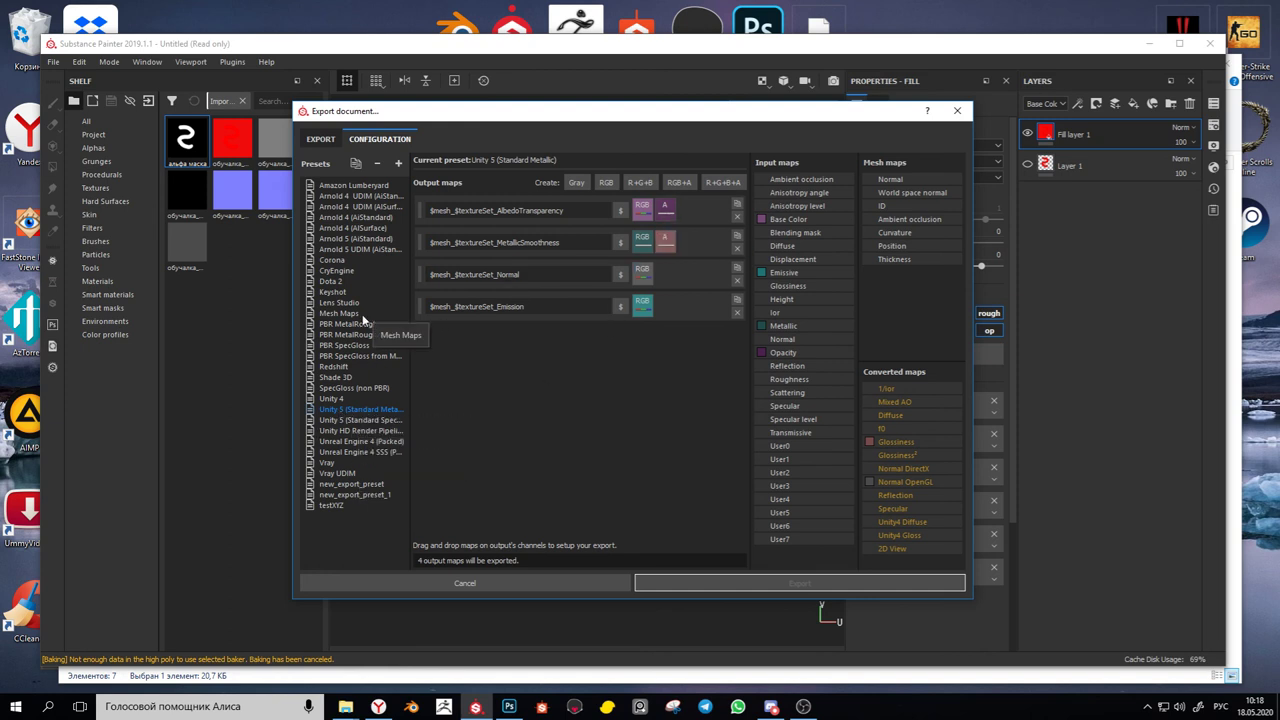
{"action": "left_click", "coordinate": [338, 329]}
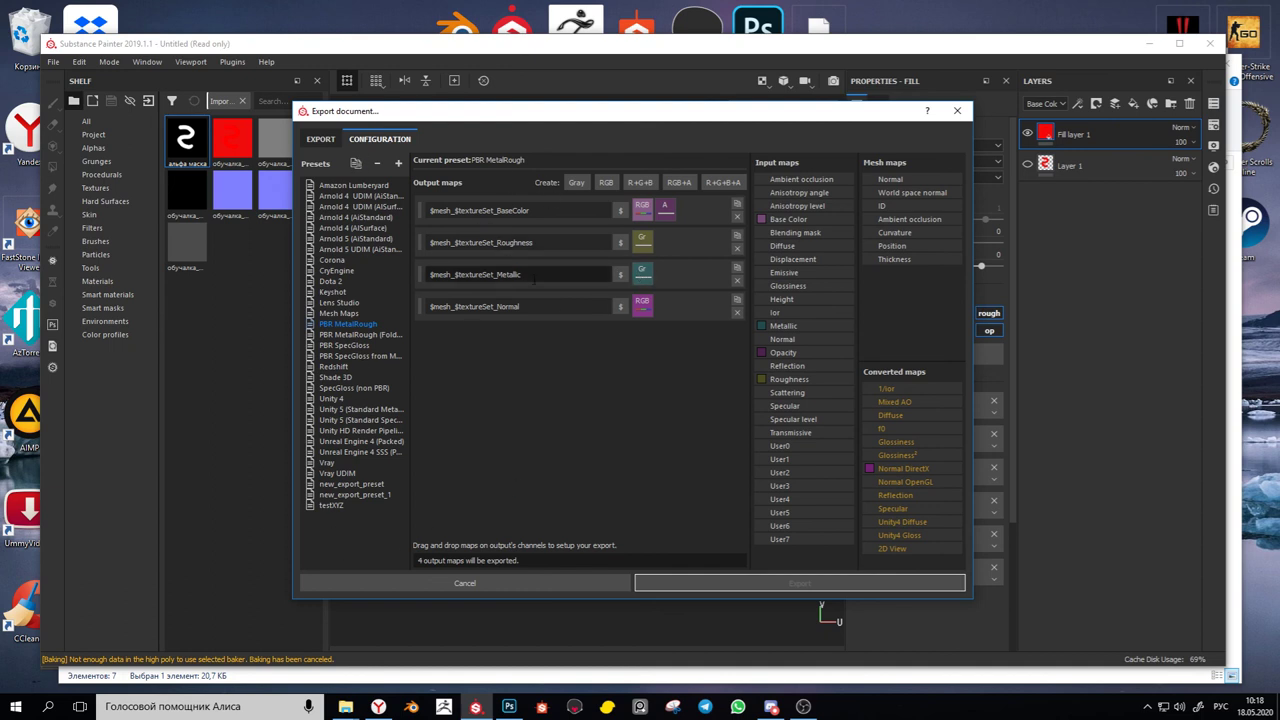
Set the export config to Unity 5 (Standard Metallic)
{"action": "left_click", "coordinate": [336, 139]}
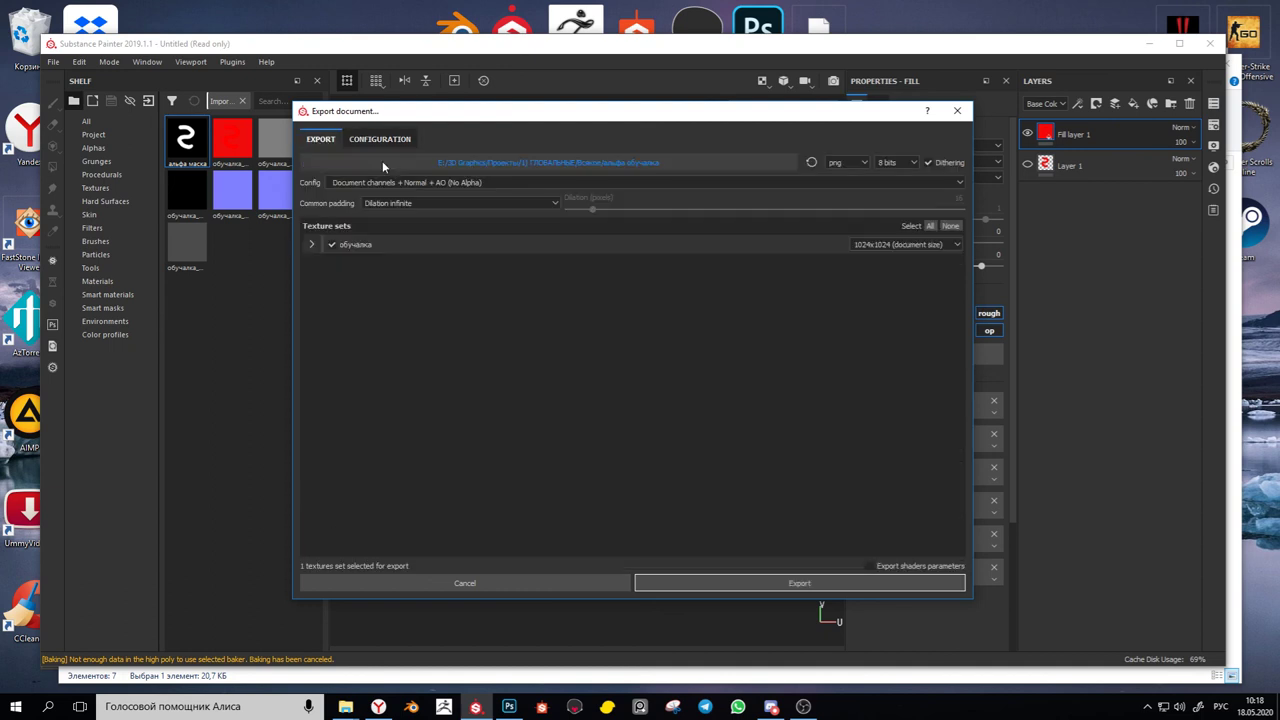
{"action": "left_click", "coordinate": [383, 183]}
{"action": "scroll", "coordinate": [449, 226], "scroll_direction": "down", "scroll_amount": 7}
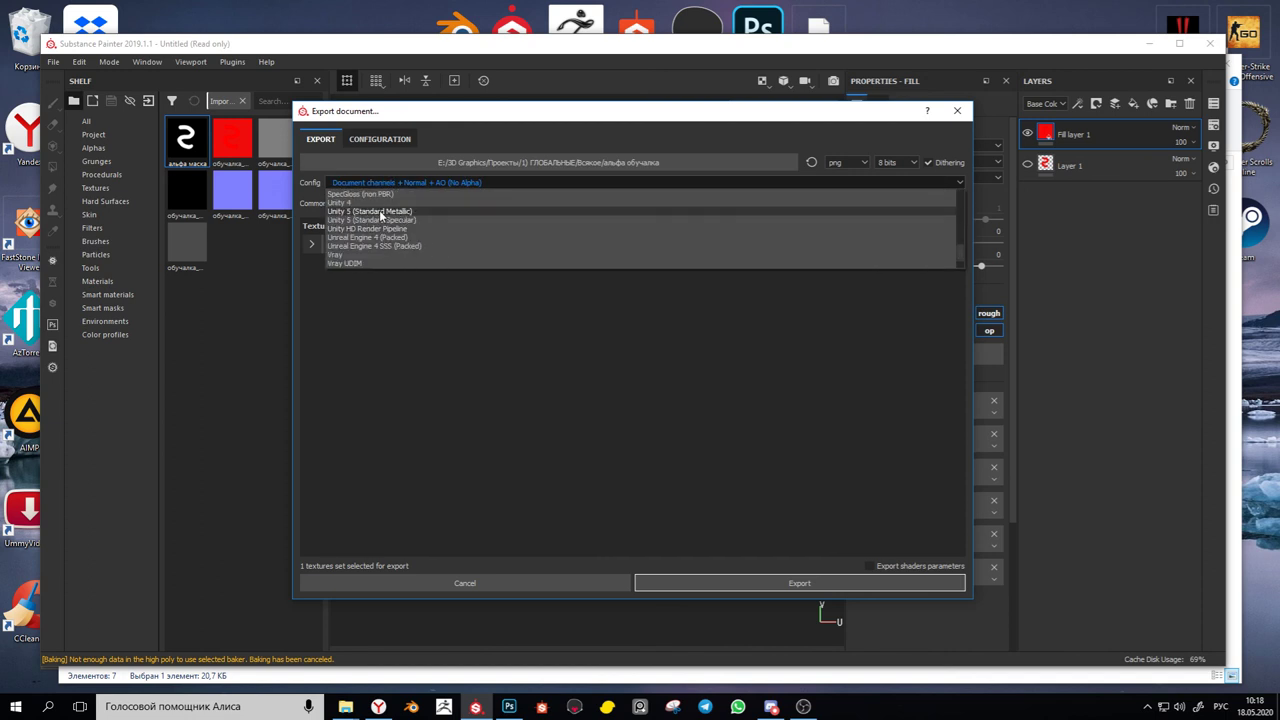
{"action": "left_click", "coordinate": [400, 211]}
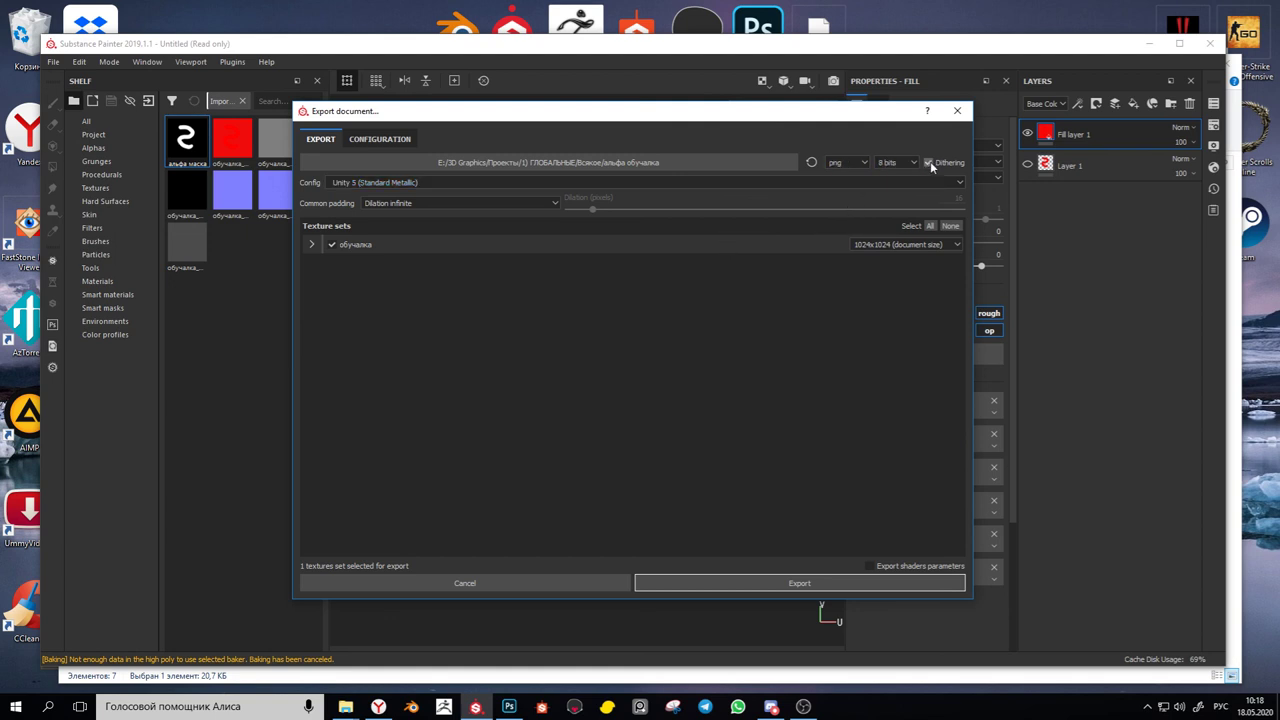
Check the common padding choices and the list of maps the обучалка texture set will export
{"action": "left_click", "coordinate": [382, 204]}
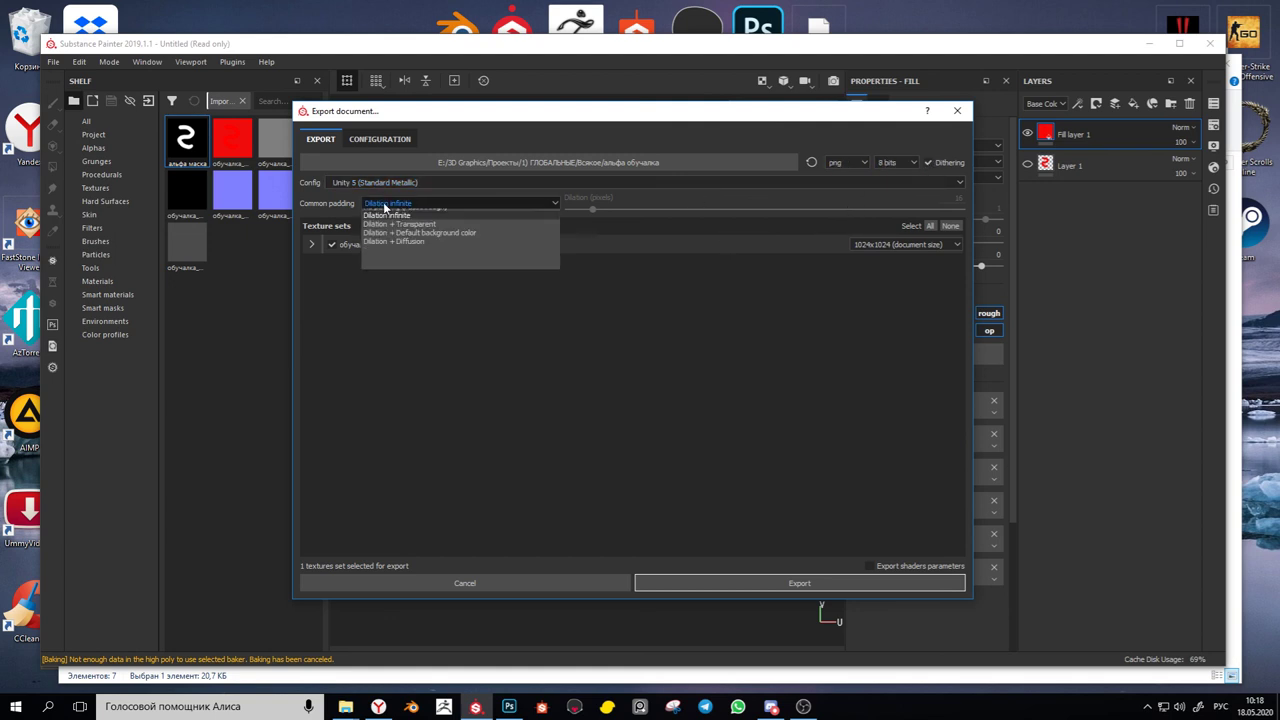
{"action": "left_click", "coordinate": [383, 203]}
{"action": "left_click", "coordinate": [312, 244]}
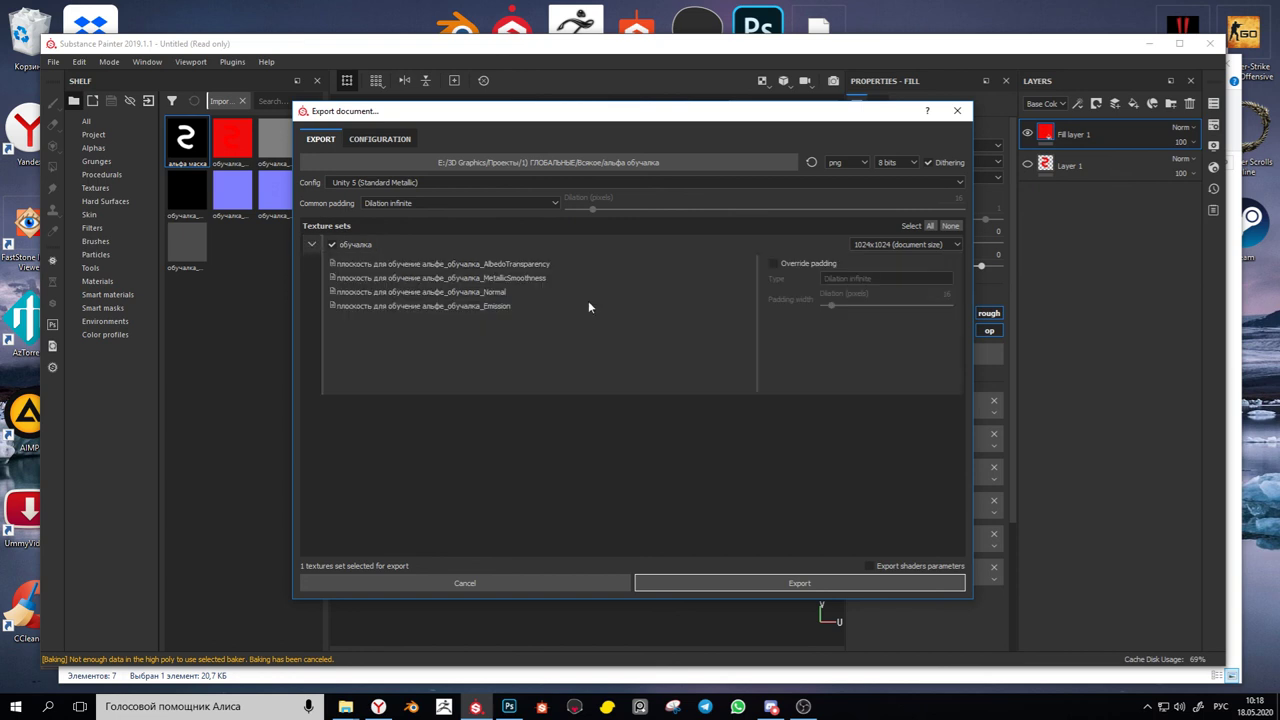
{"action": "left_click", "coordinate": [772, 264]}
{"action": "left_click", "coordinate": [309, 244]}
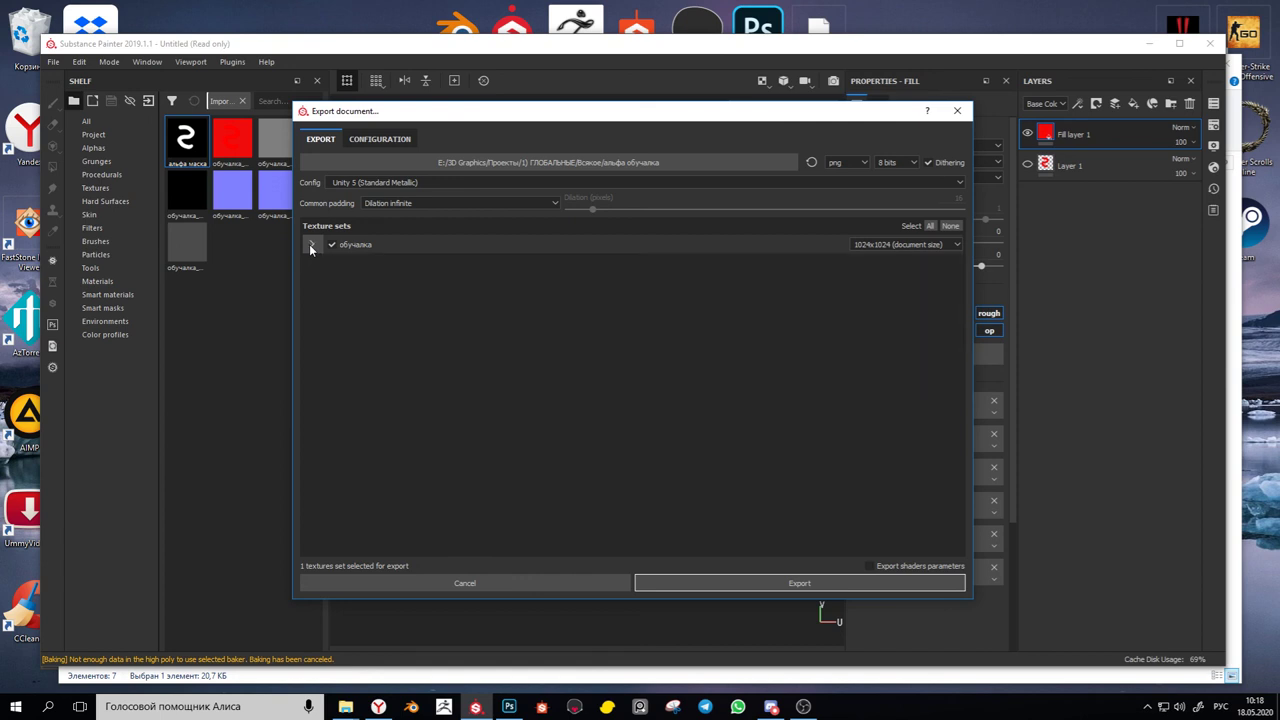
Export the обучалка textures as 8-bit PNG files and open the destination folder
{"action": "left_click", "coordinate": [811, 584]}
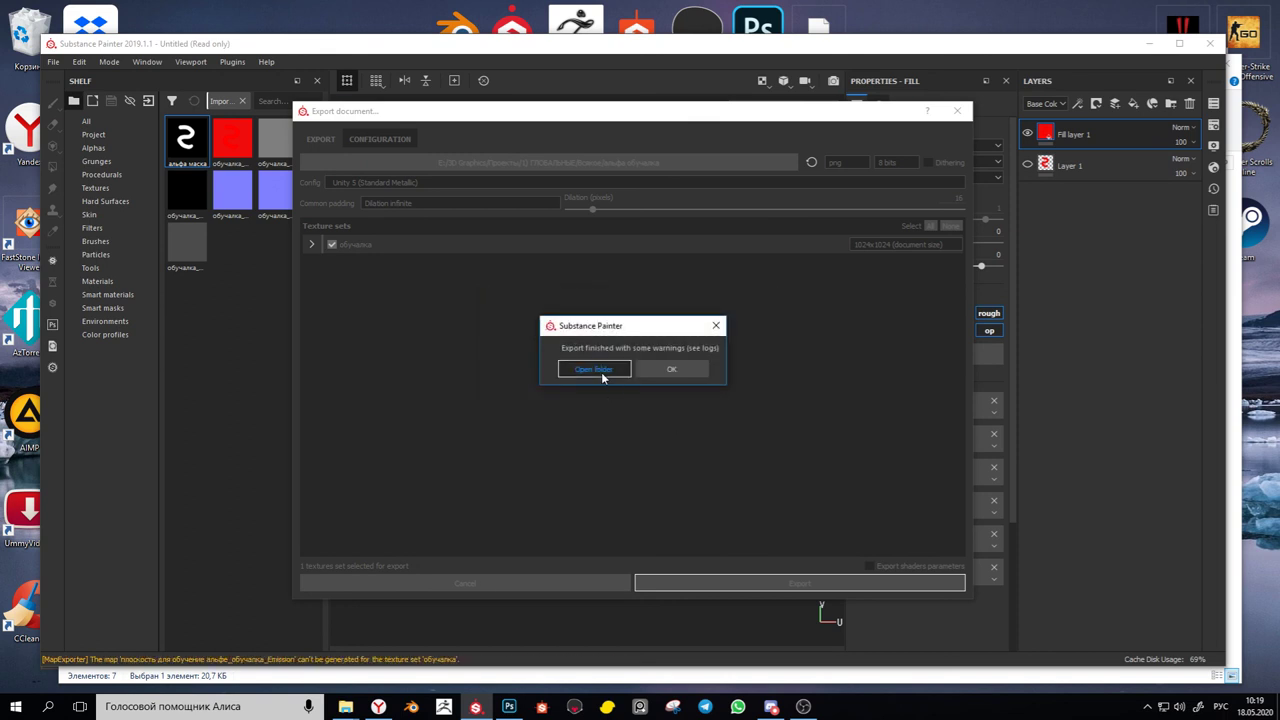
{"action": "left_click", "coordinate": [594, 369]}
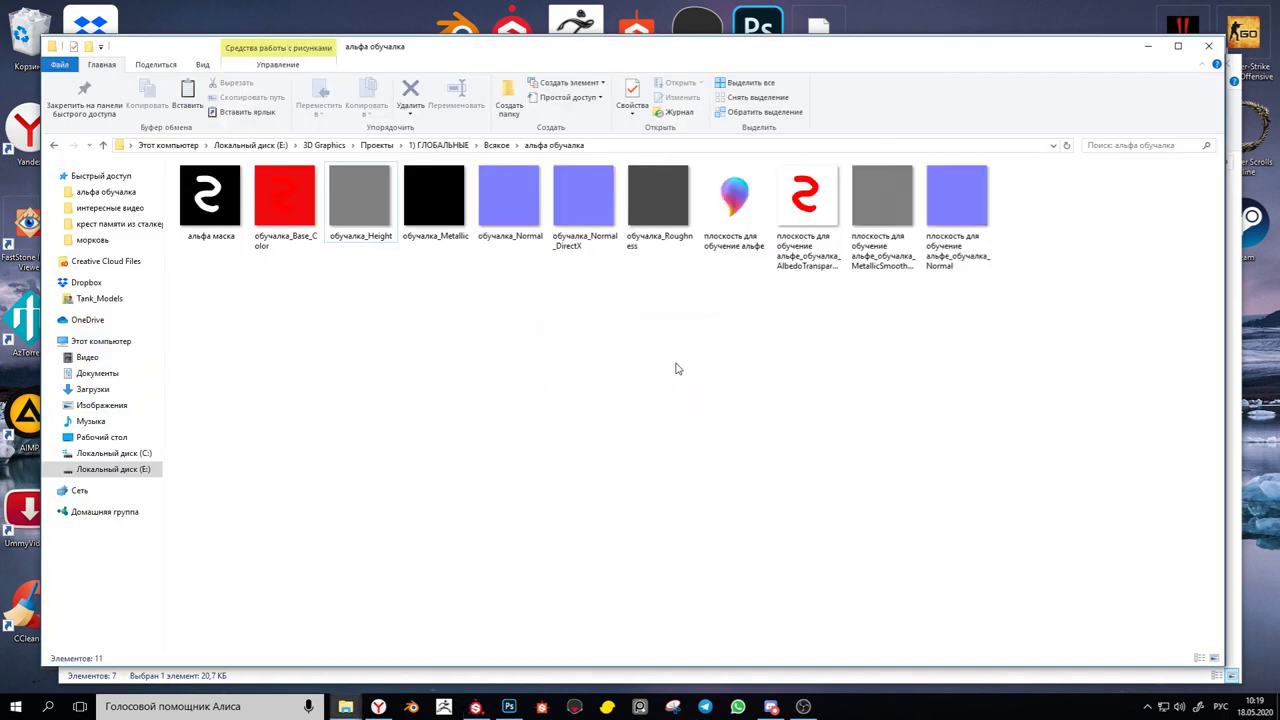
{"action": "left_click", "coordinate": [806, 205]}
{"action": "left_click_drag", "start_coordinate": [1006, 329], "coordinate": [829, 280]}
{"action": "left_click", "coordinate": [840, 311]}
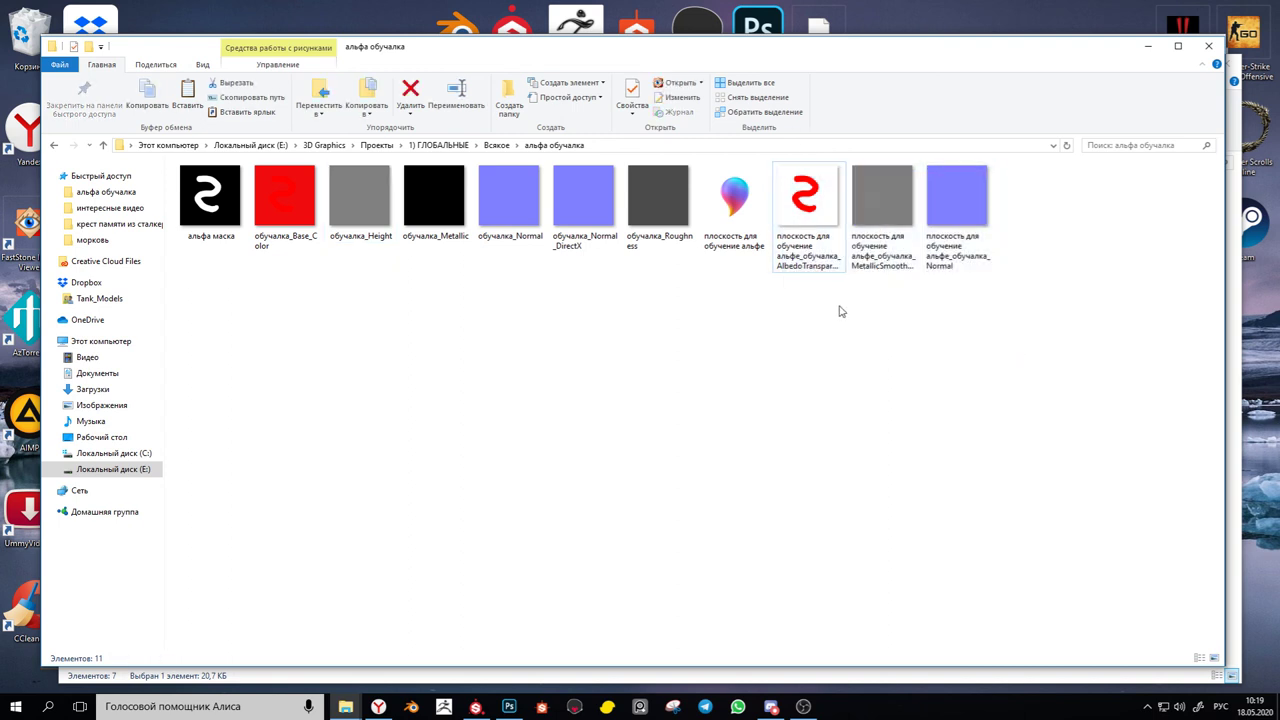
Open the exported AlbedoTransparency image from the альфа обучалка folder in XnView for Windows
{"action": "left_click", "coordinate": [836, 255]}
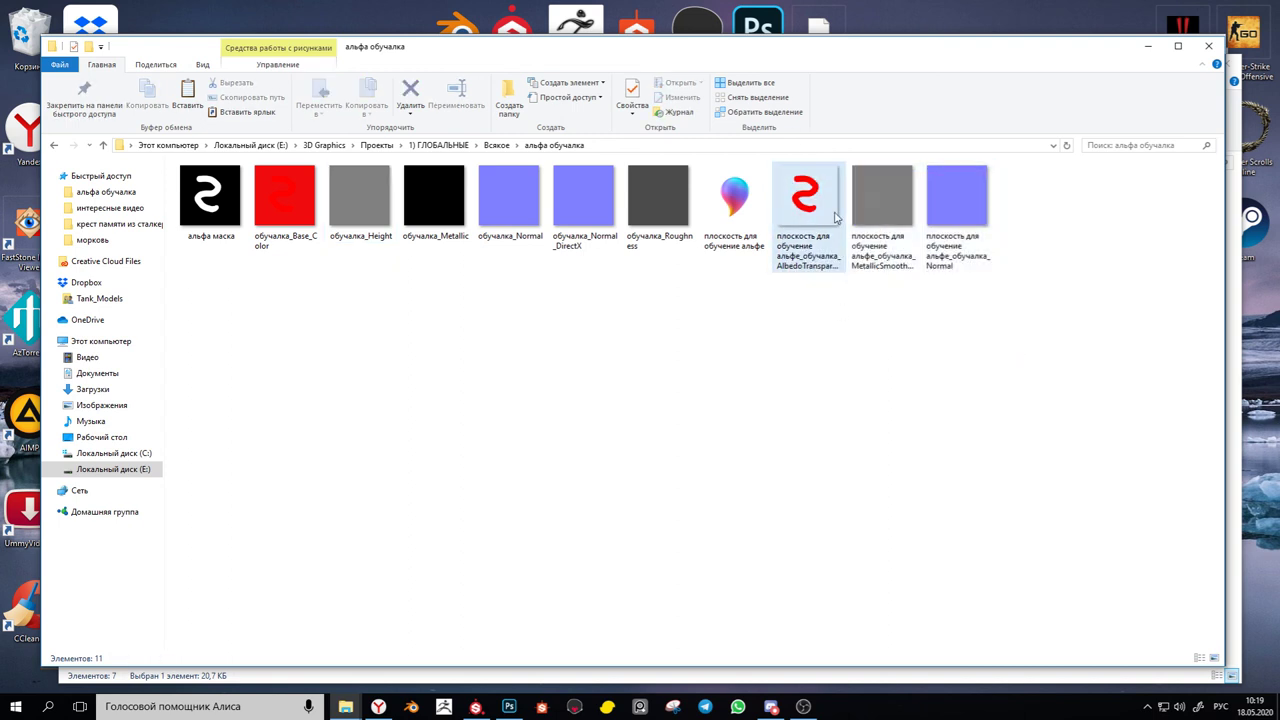
{"action": "left_click", "coordinate": [804, 215]}
{"action": "right_click", "coordinate": [804, 206]}
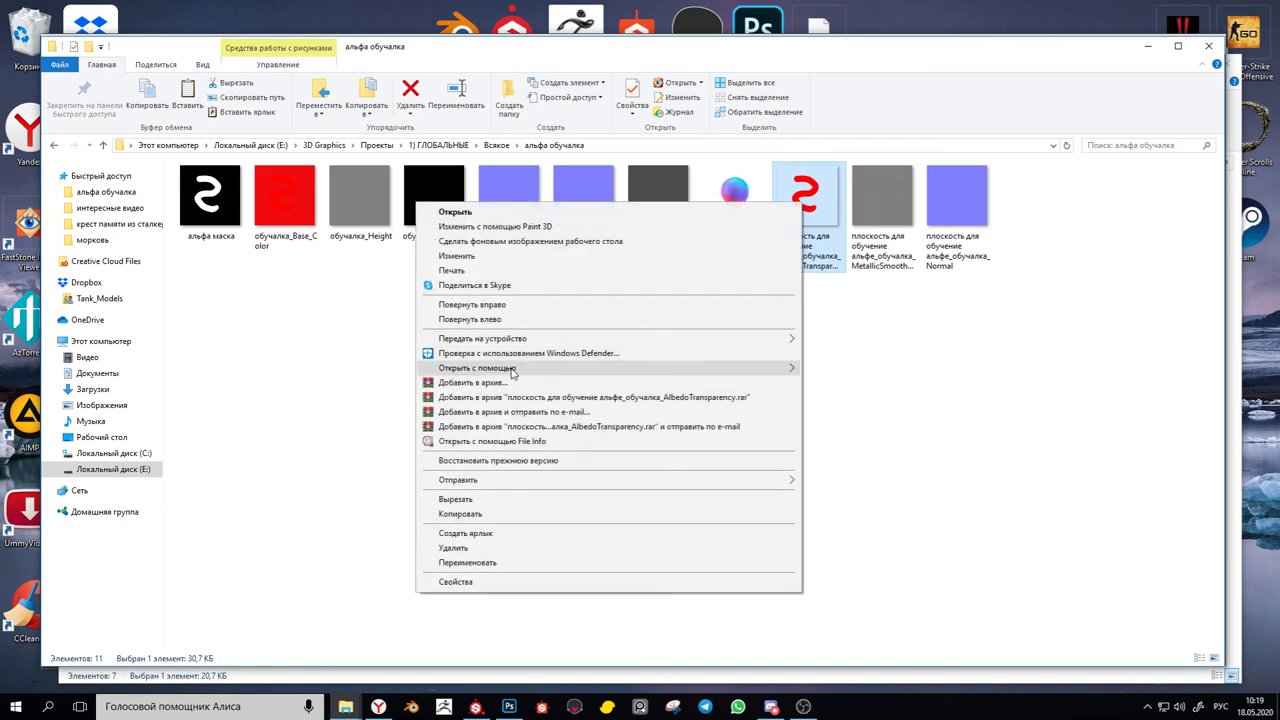
{"action": "mouse_move", "coordinate": [512, 372]}
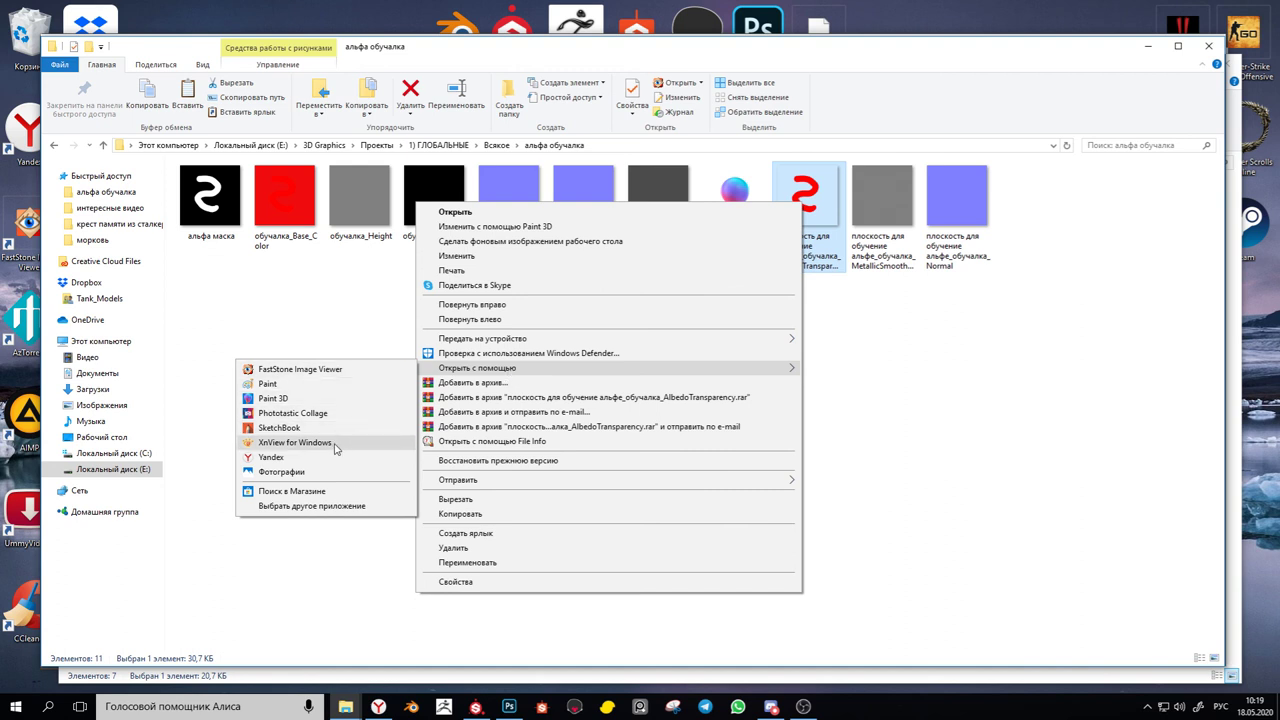
{"action": "left_click", "coordinate": [295, 442]}
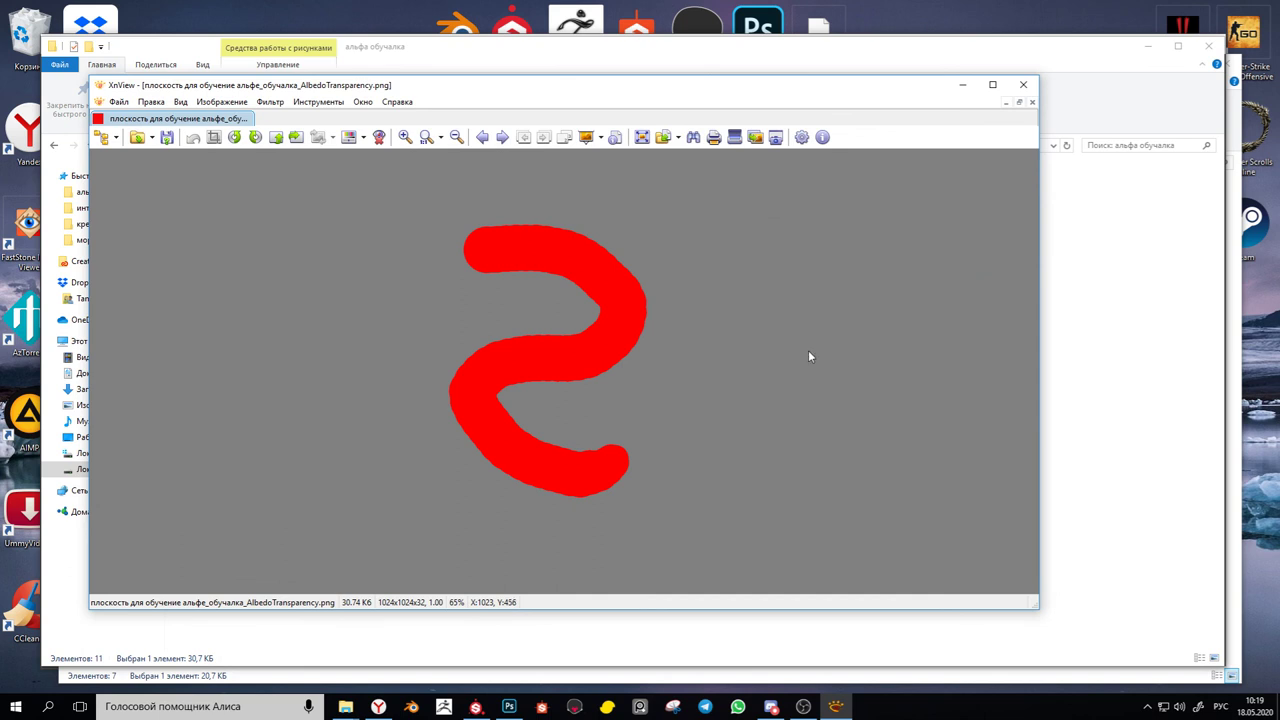
Examine the edges and transparent background of the red shape up close and in full screen, then close the image viewer
{"action": "scroll", "coordinate": [613, 328], "scroll_direction": "down", "scroll_amount": 3}
{"action": "scroll", "coordinate": [613, 328], "scroll_direction": "up", "scroll_amount": 5}
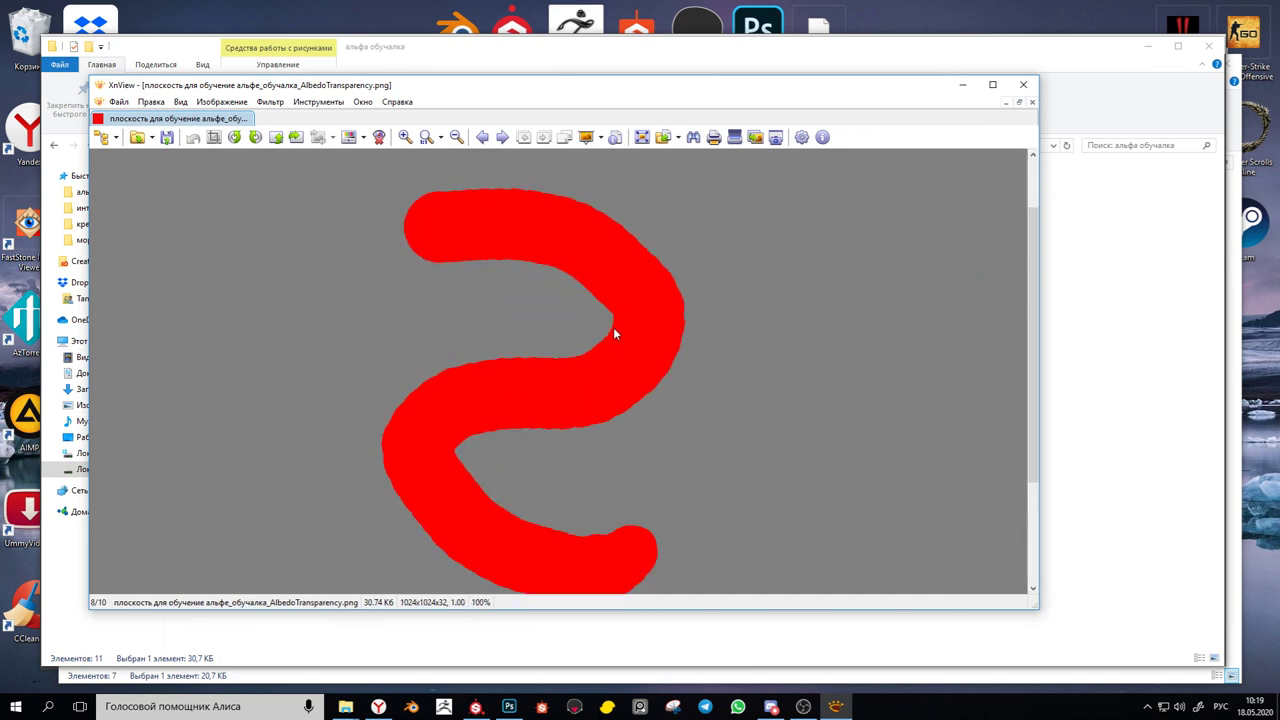
{"action": "scroll", "coordinate": [614, 334], "scroll_direction": "down", "scroll_amount": 2}
{"action": "scroll", "coordinate": [536, 296], "scroll_direction": "up", "scroll_amount": 5}
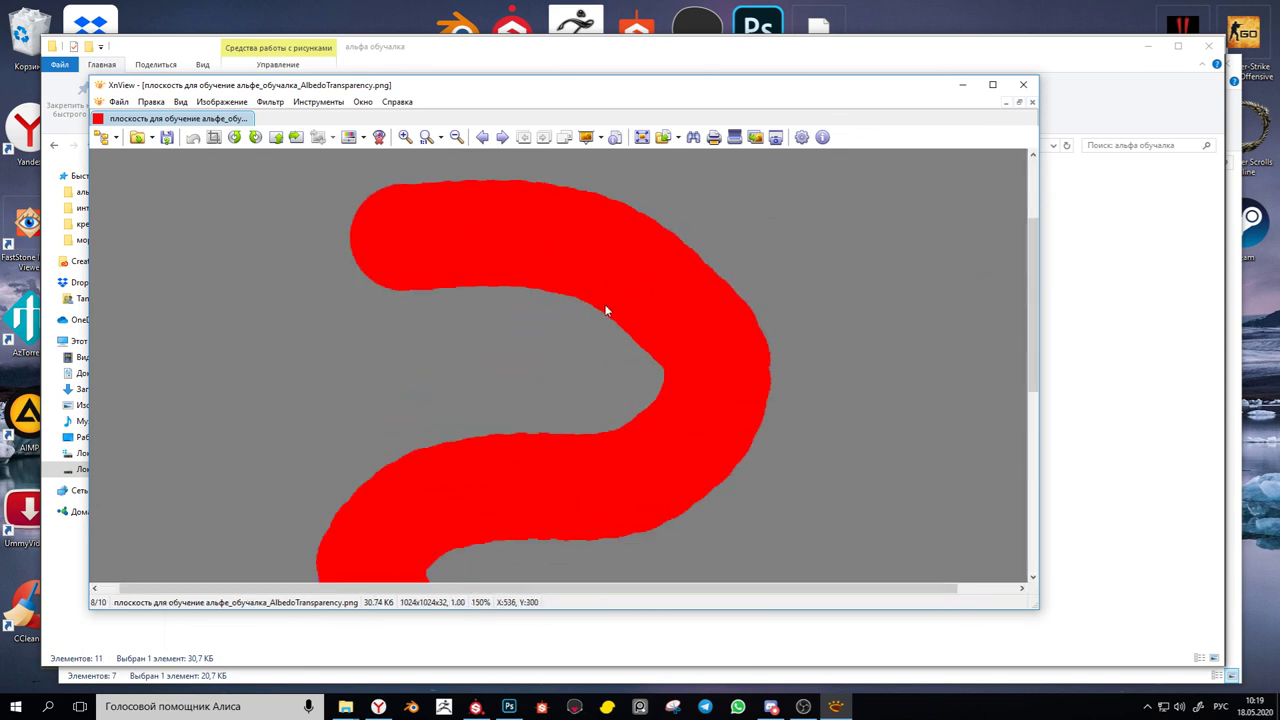
{"action": "scroll", "coordinate": [712, 542], "scroll_direction": "up", "scroll_amount": 2}
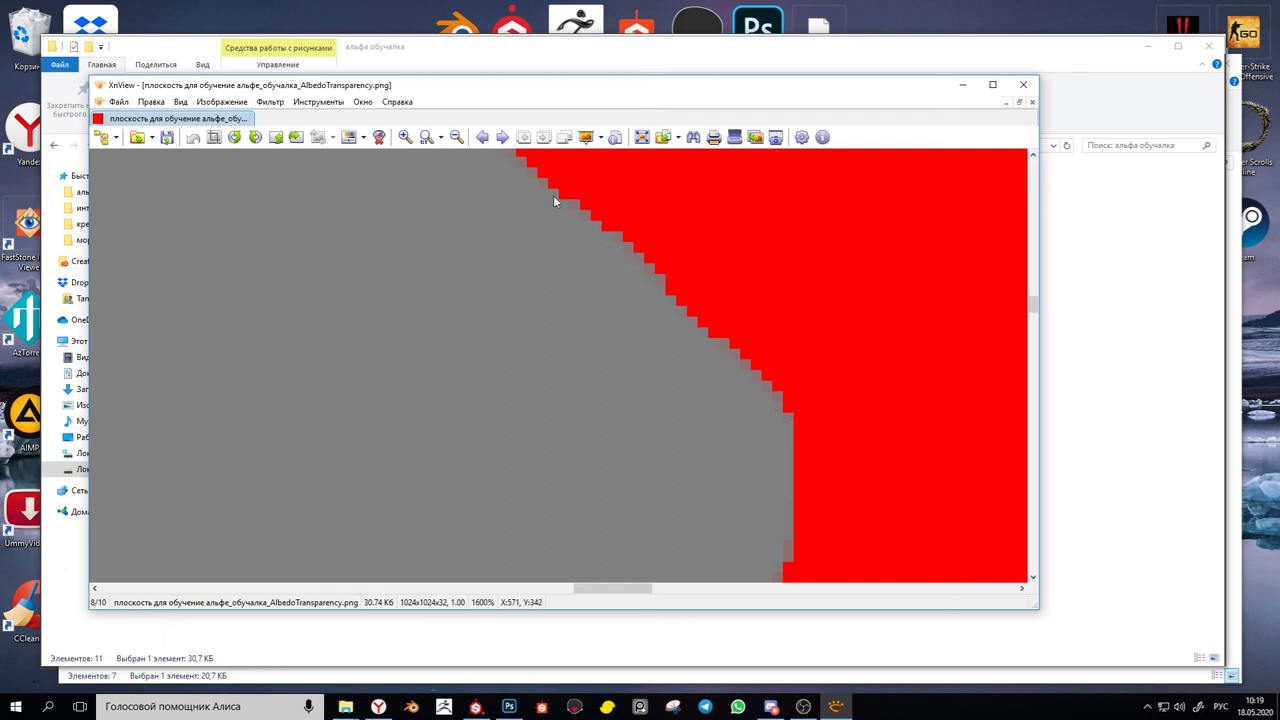
{"action": "scroll", "coordinate": [555, 201], "scroll_direction": "down", "scroll_amount": 4}
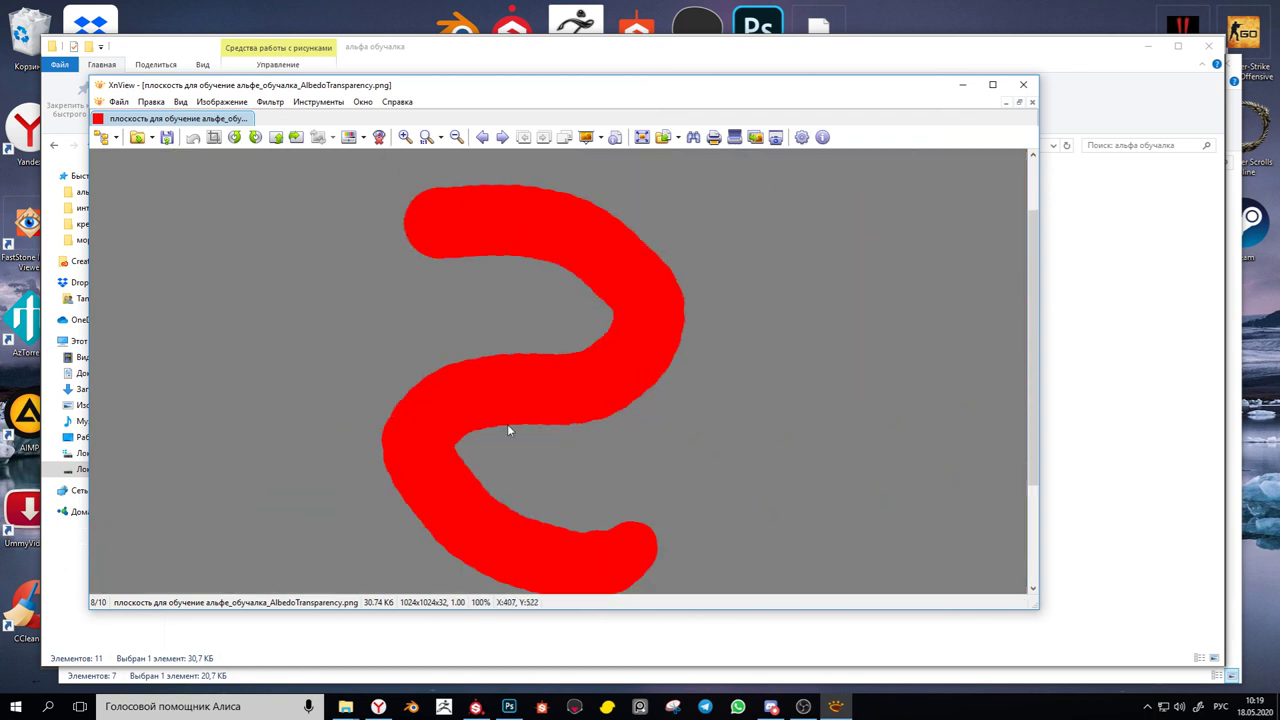
{"action": "scroll", "coordinate": [632, 441], "scroll_direction": "down", "scroll_amount": 1}
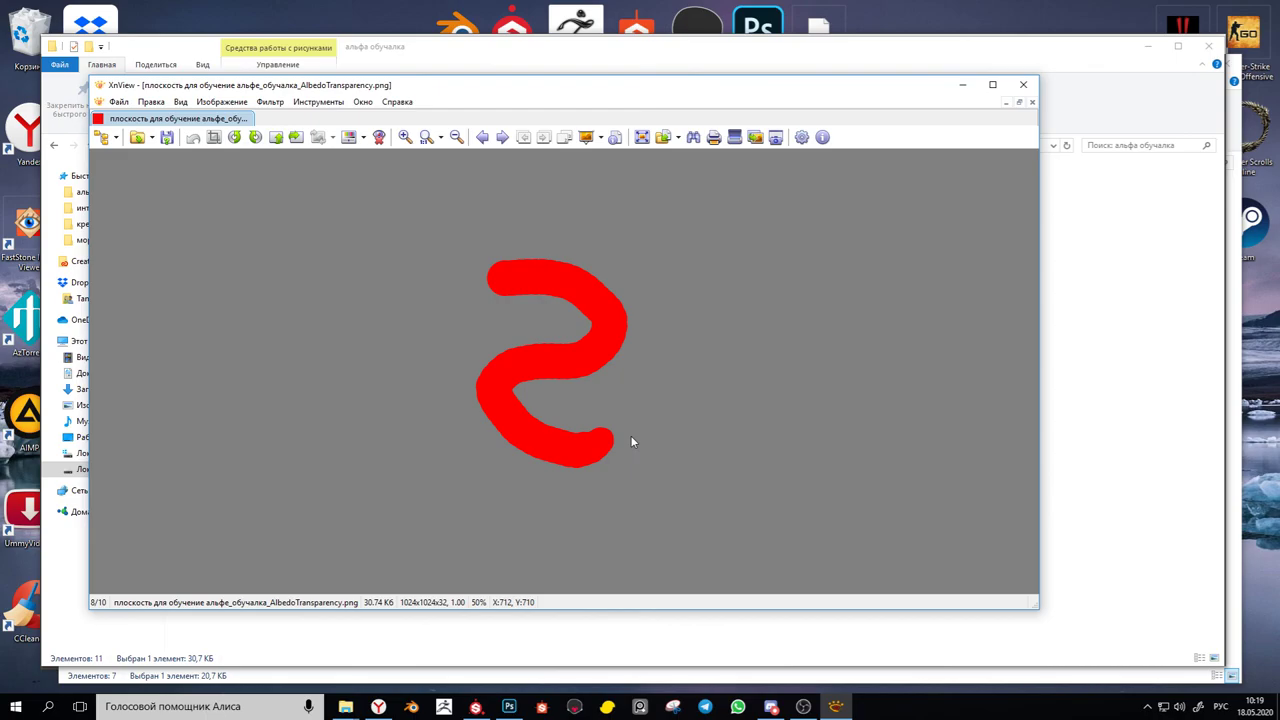
{"action": "double_click", "coordinate": [612, 381]}
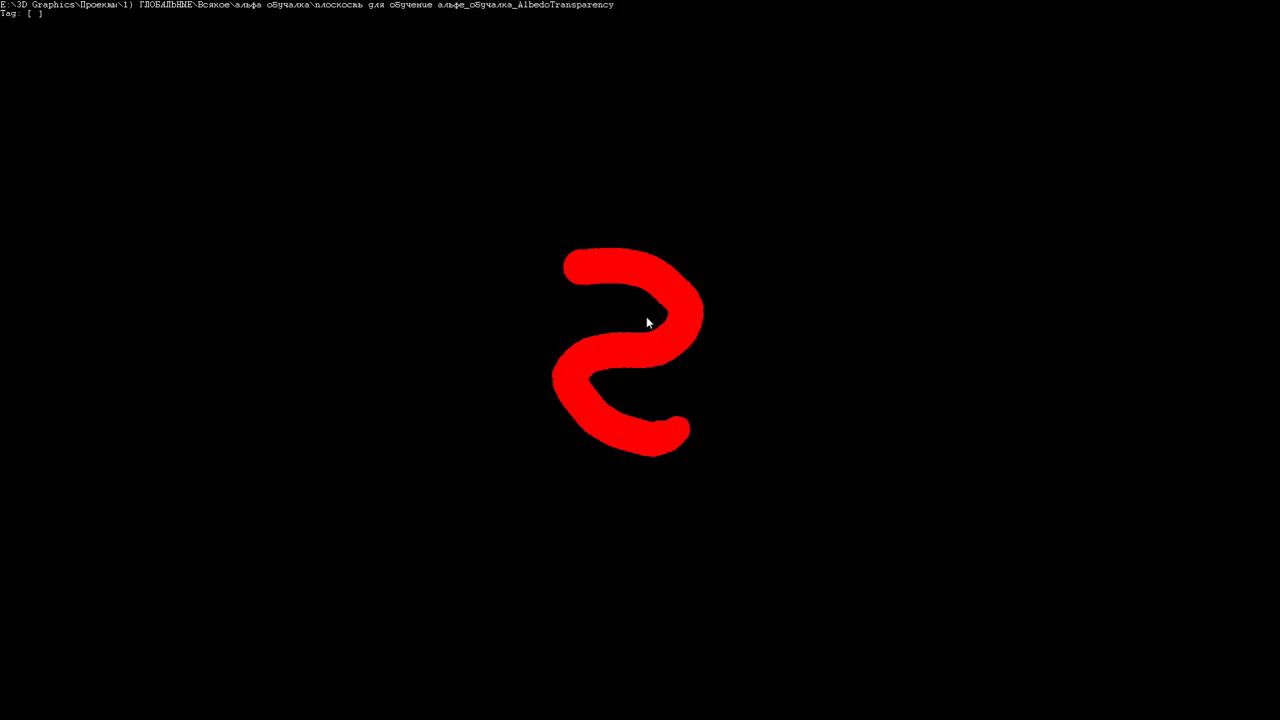
{"action": "scroll", "coordinate": [692, 420], "scroll_direction": "up", "scroll_amount": 3}
{"action": "double_click", "coordinate": [557, 226]}
{"action": "scroll", "coordinate": [587, 387], "scroll_direction": "down", "scroll_amount": 1}
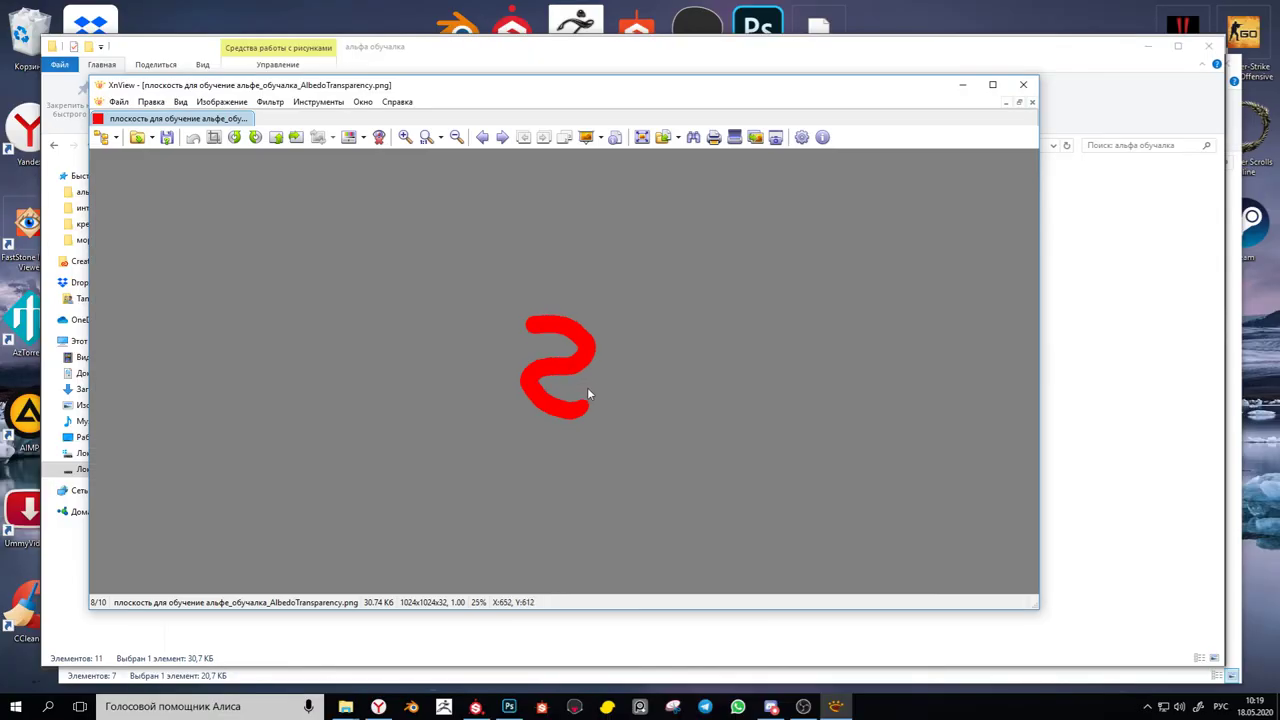
{"action": "scroll", "coordinate": [587, 393], "scroll_direction": "down", "scroll_amount": 1}
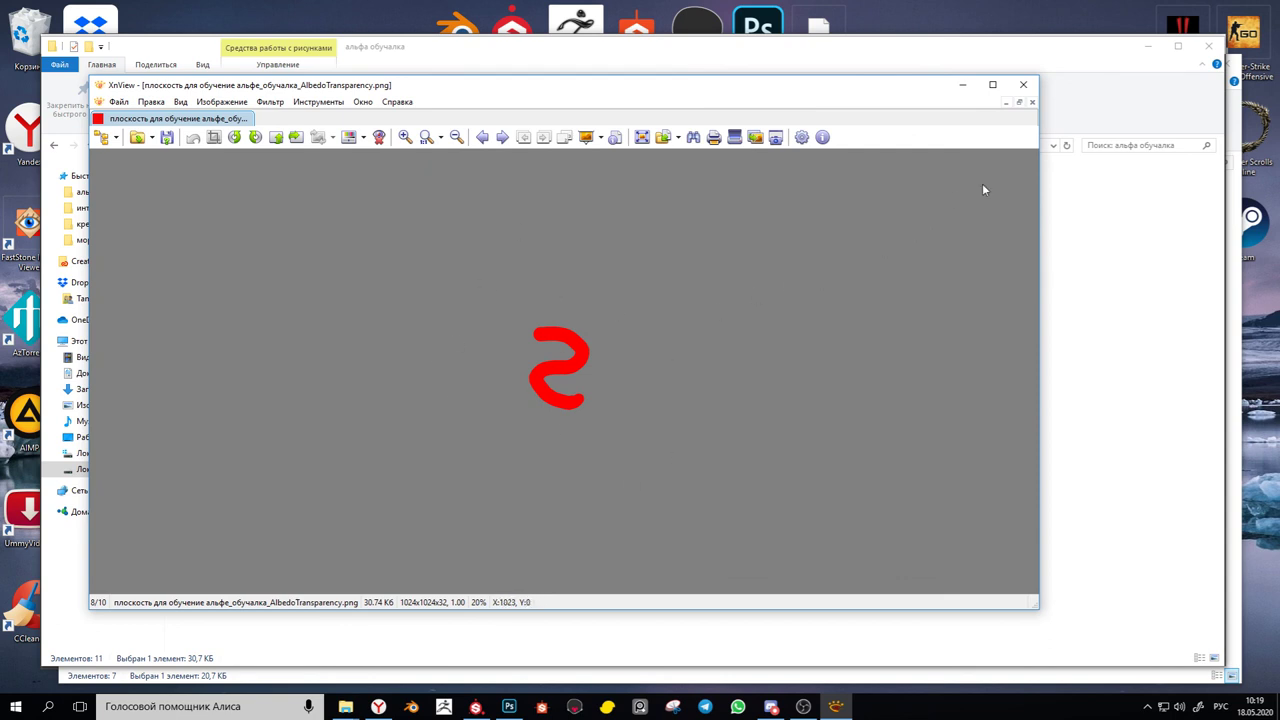
{"action": "left_click", "coordinate": [1023, 84]}
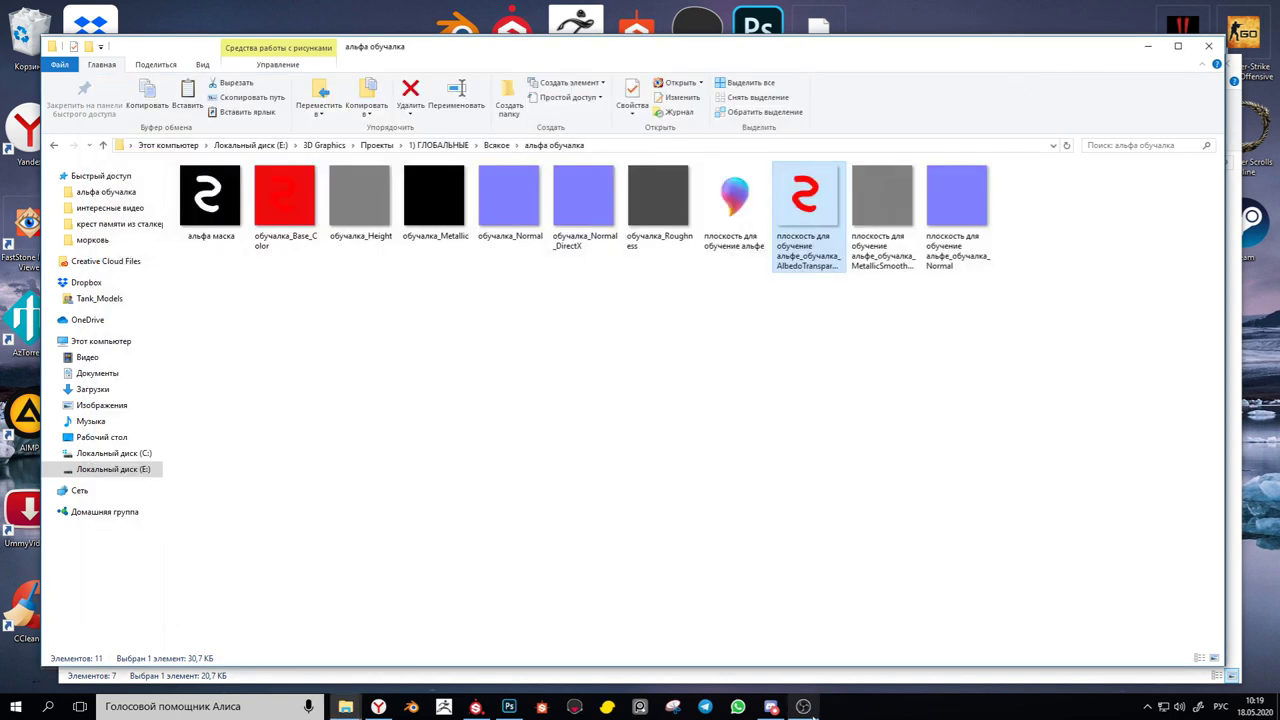